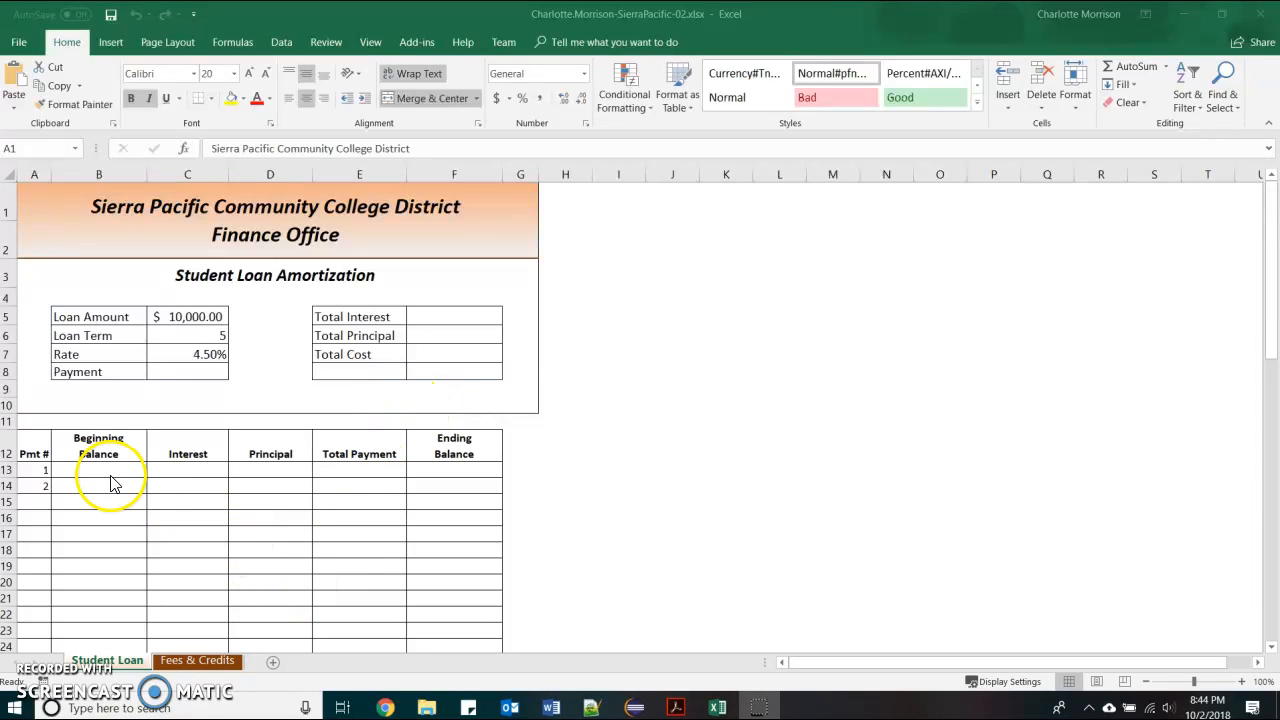
Select B5:C8 and create names from the left-column labels for Loan Amount, Loan Term, Rate and Payment
drag(97, 315, 185, 371)
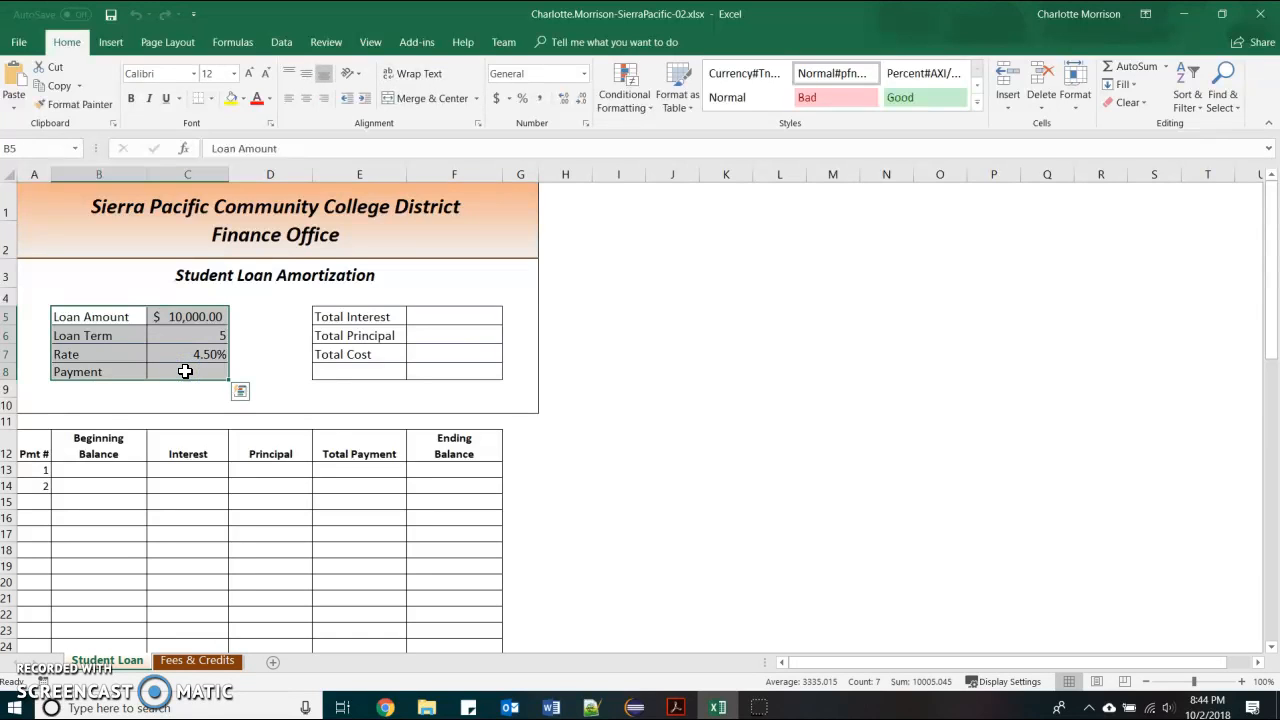
click(232, 42)
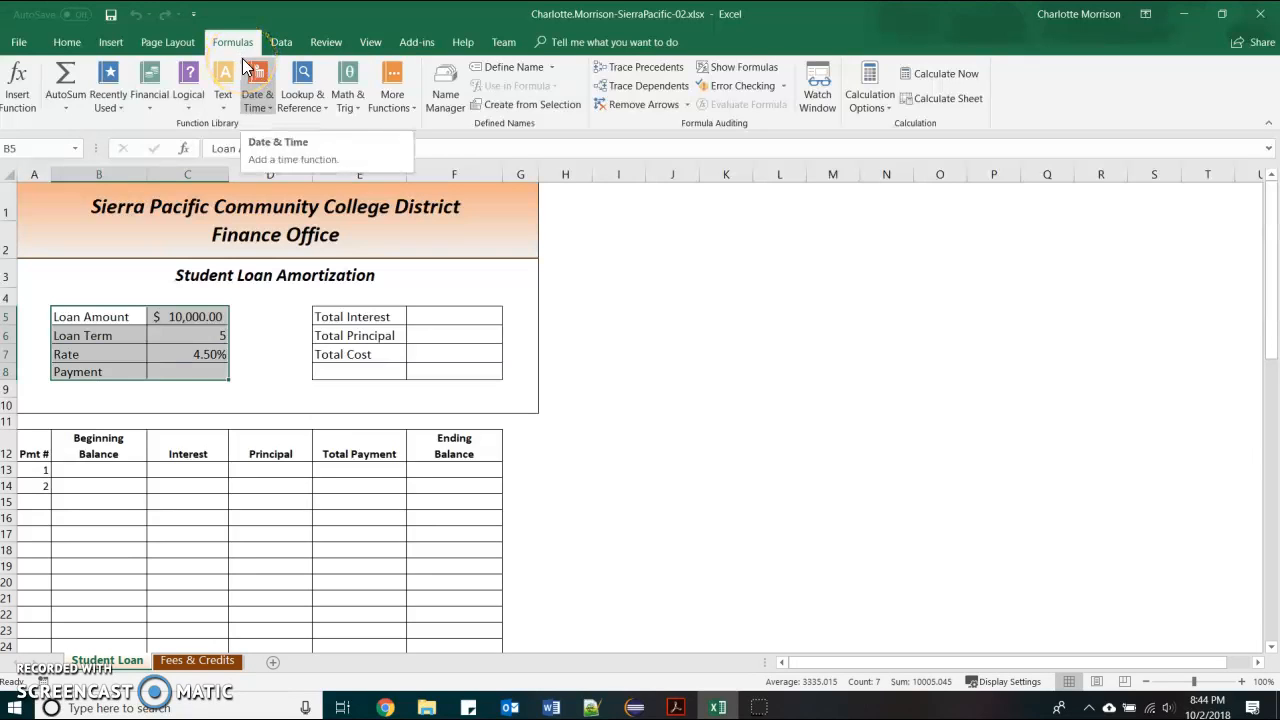
click(515, 104)
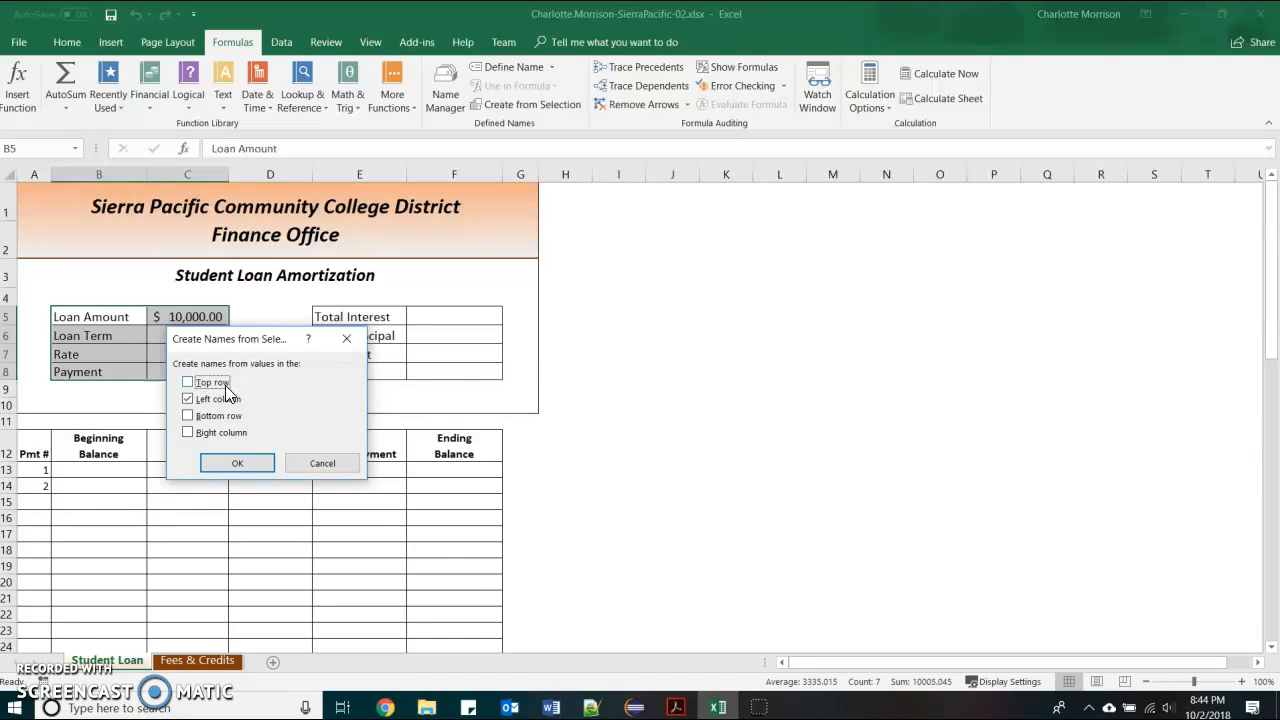
click(213, 459)
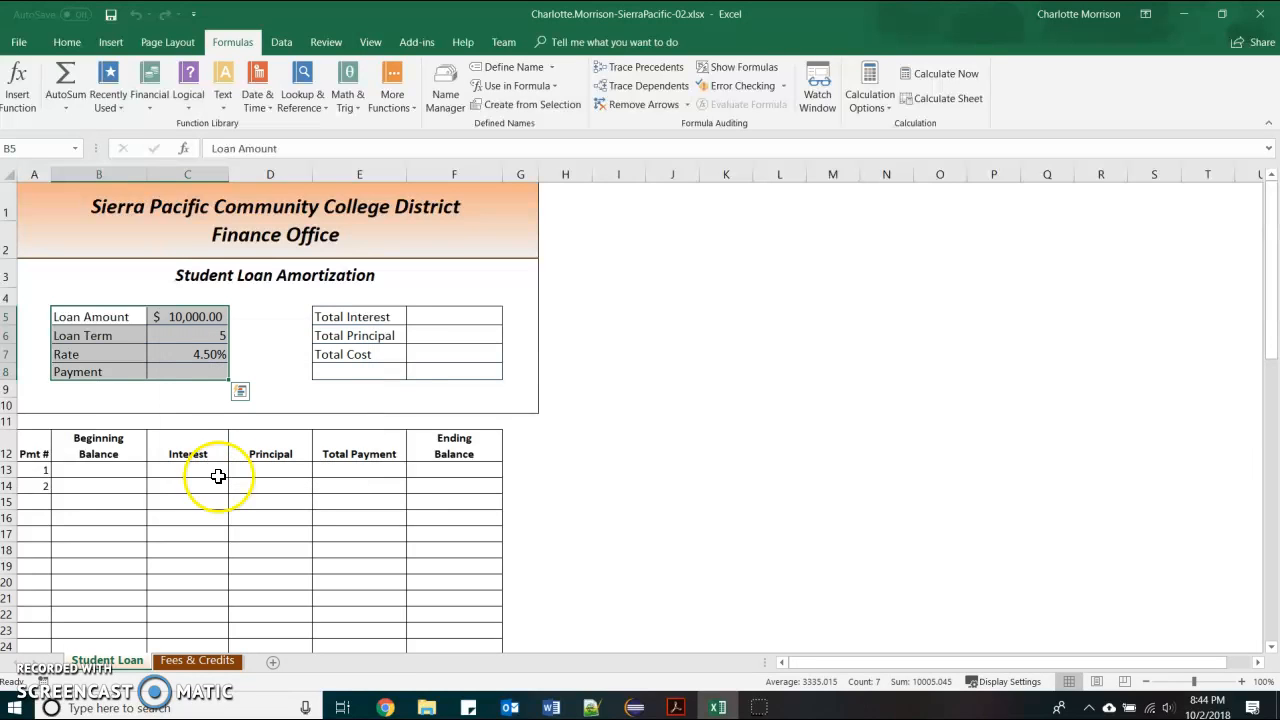
click(376, 318)
Name F5:F7 Total_Interest, Total_Principal and Total_Cost from their left-column labels, then open Name Manager
drag(376, 318, 443, 368)
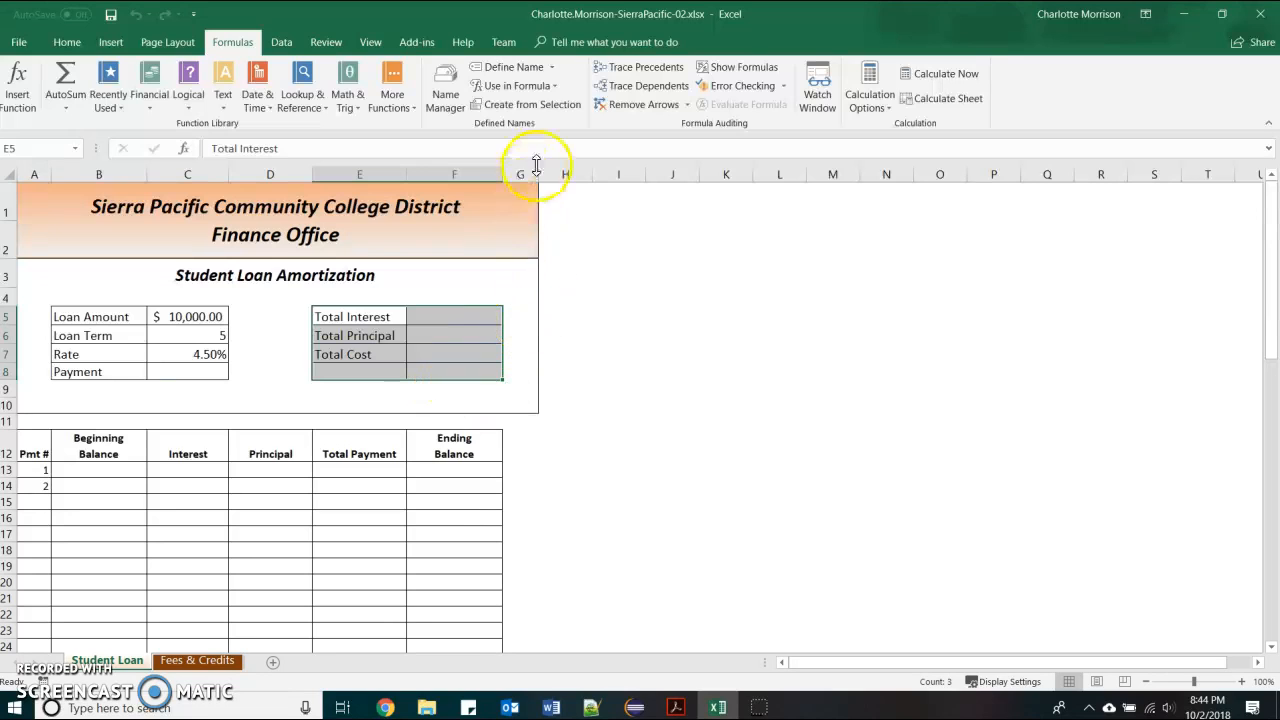
click(547, 106)
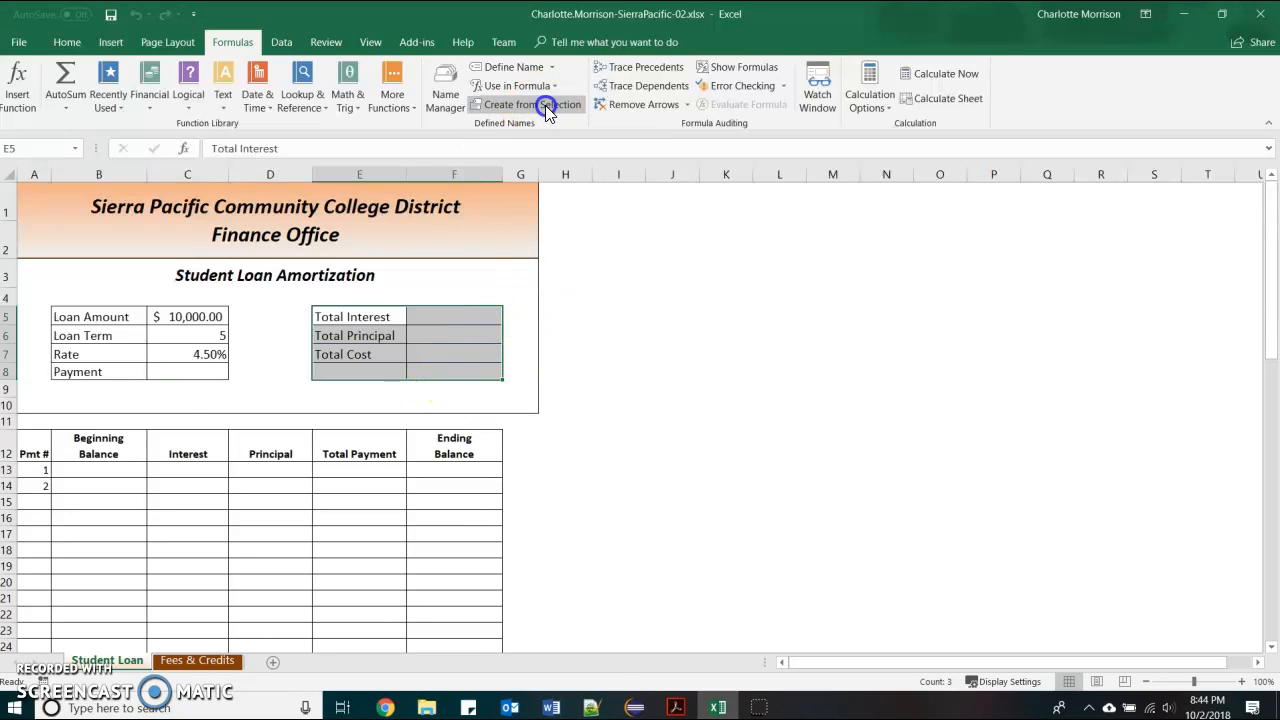
click(252, 465)
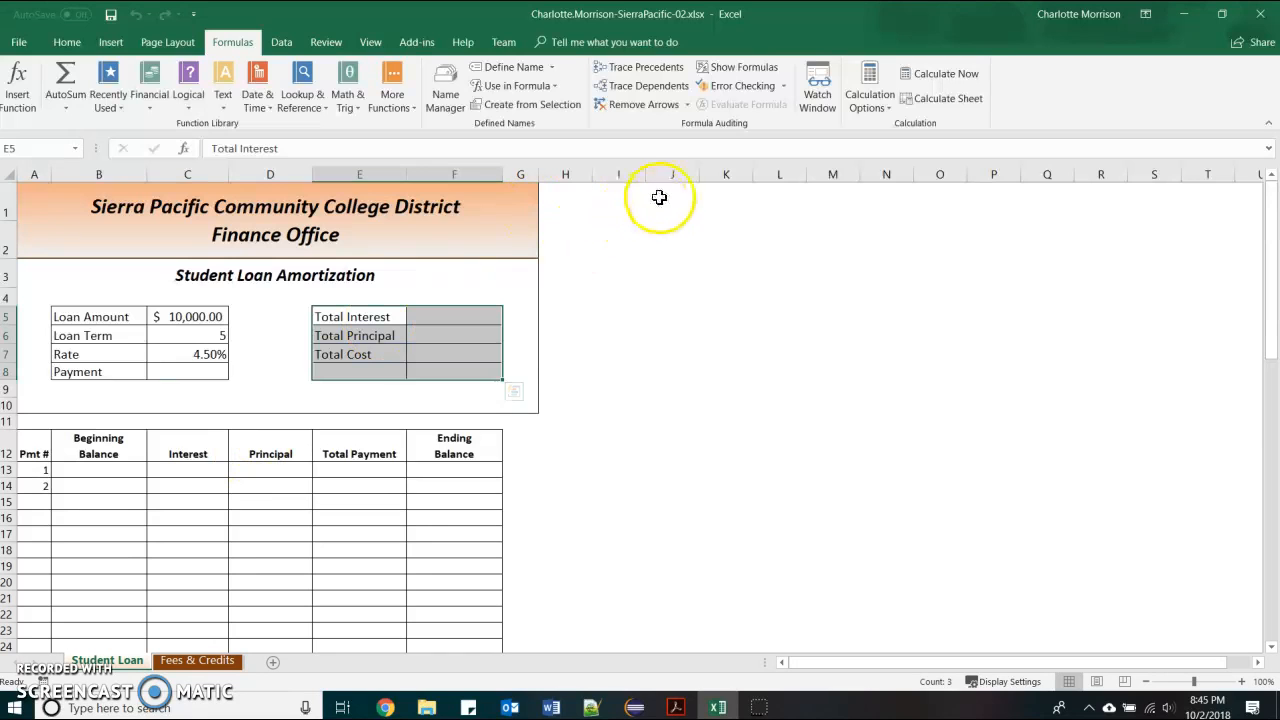
click(441, 85)
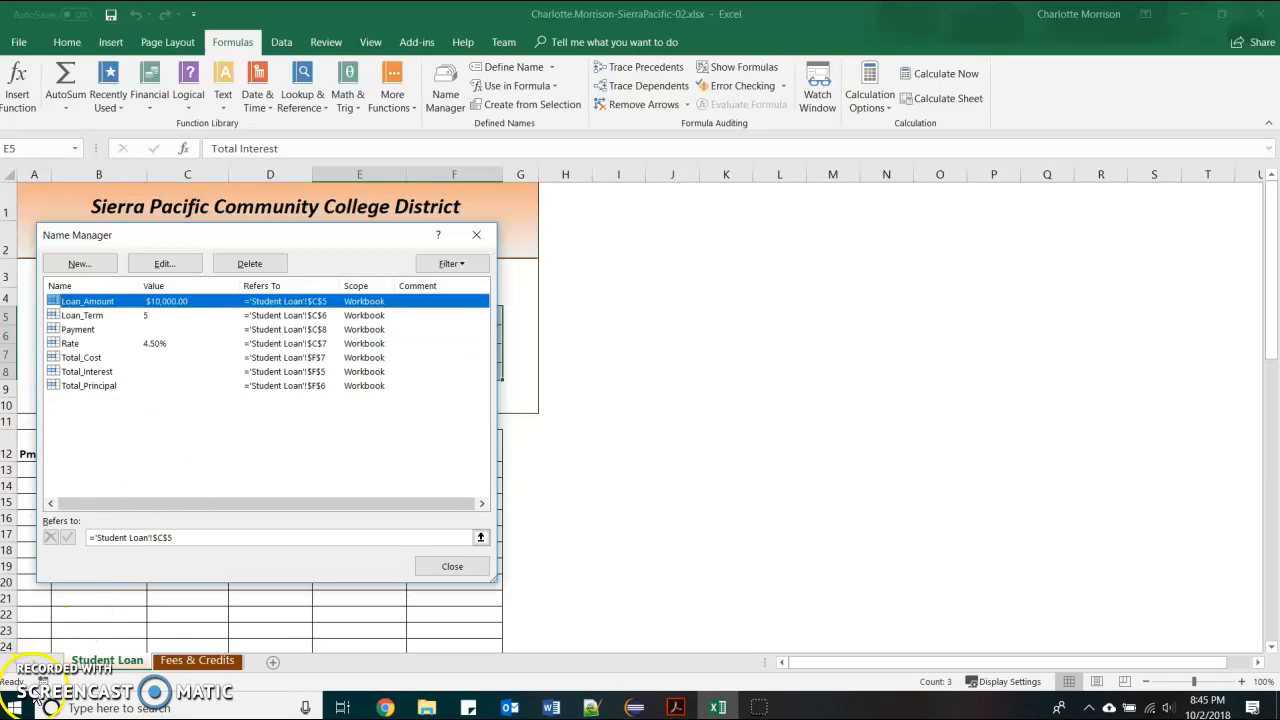
Close Name Manager after checking the seven names and select the Payment cell C8
click(469, 568)
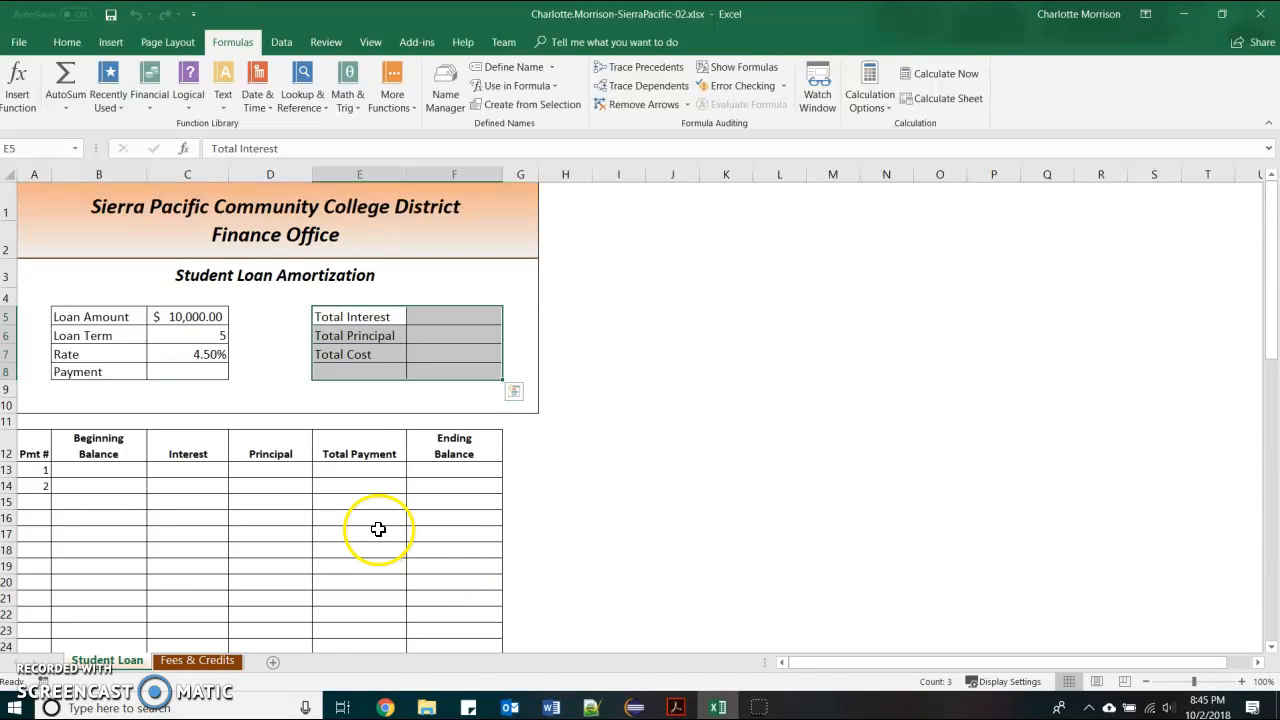
click(221, 368)
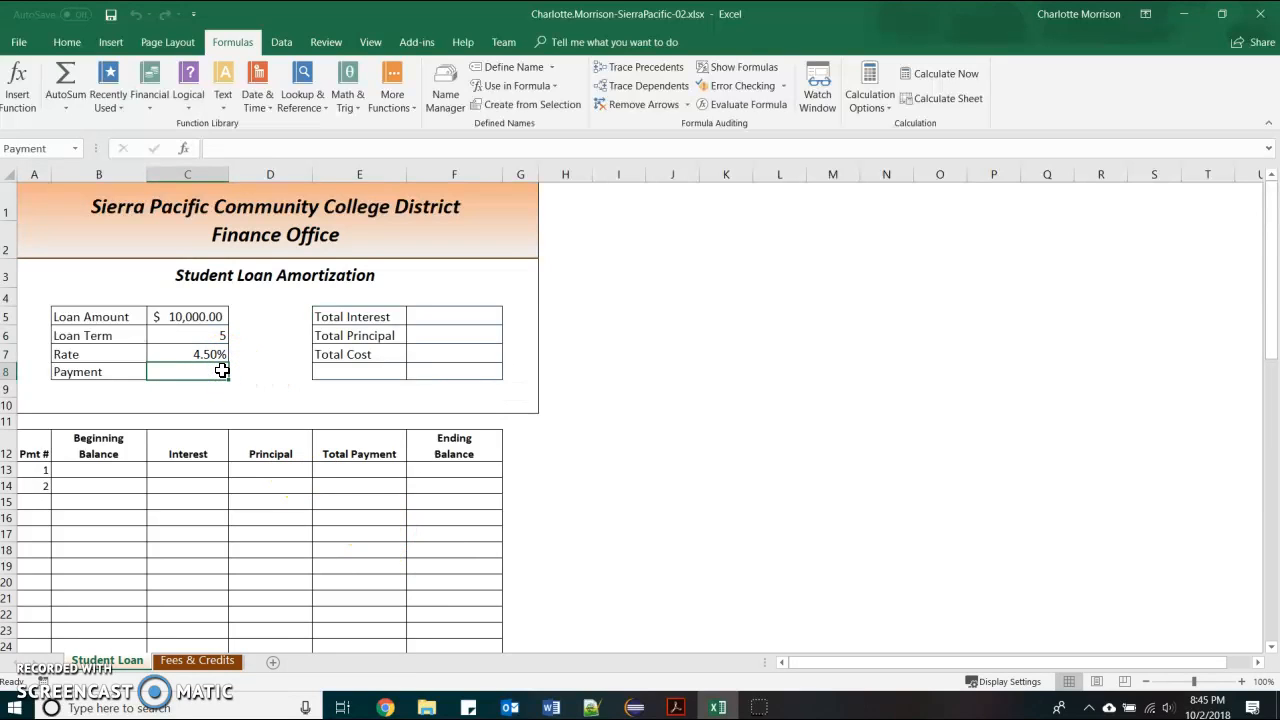
Insert the PMT function from the Financial function list into the Payment cell C8
click(148, 86)
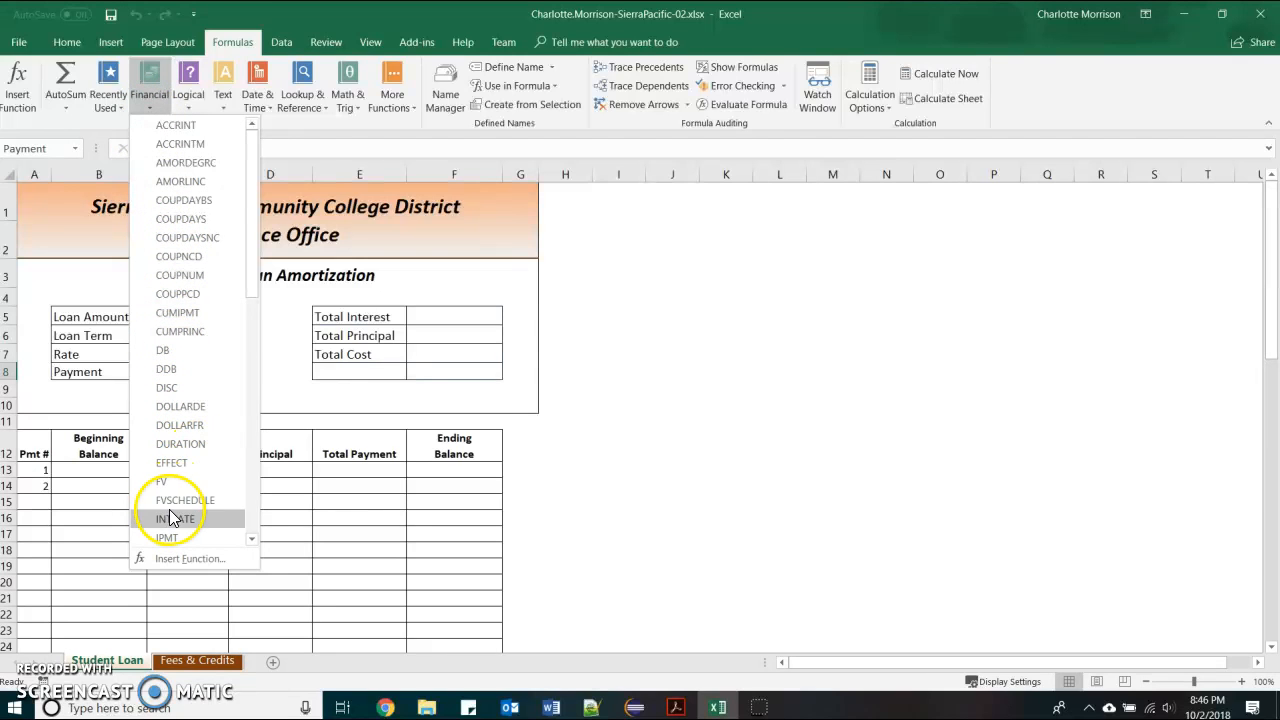
scroll(175, 508, down, 4)
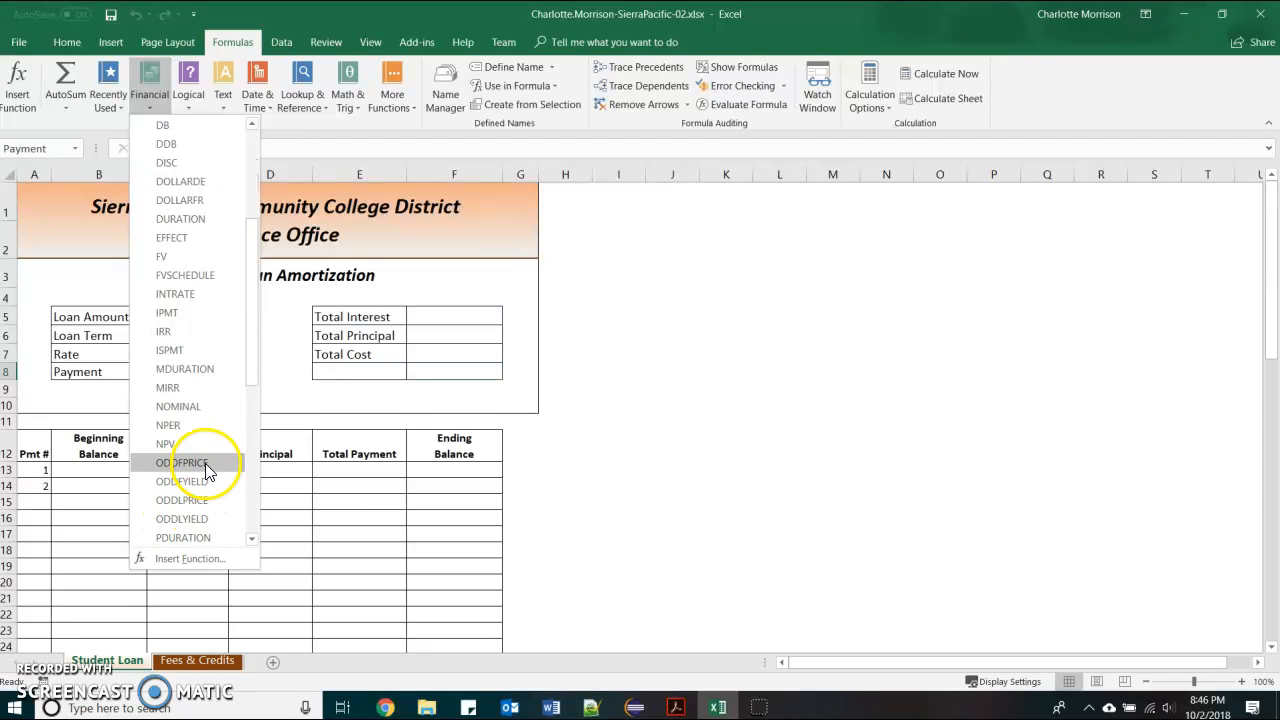
scroll(205, 441, down, 2)
click(205, 442)
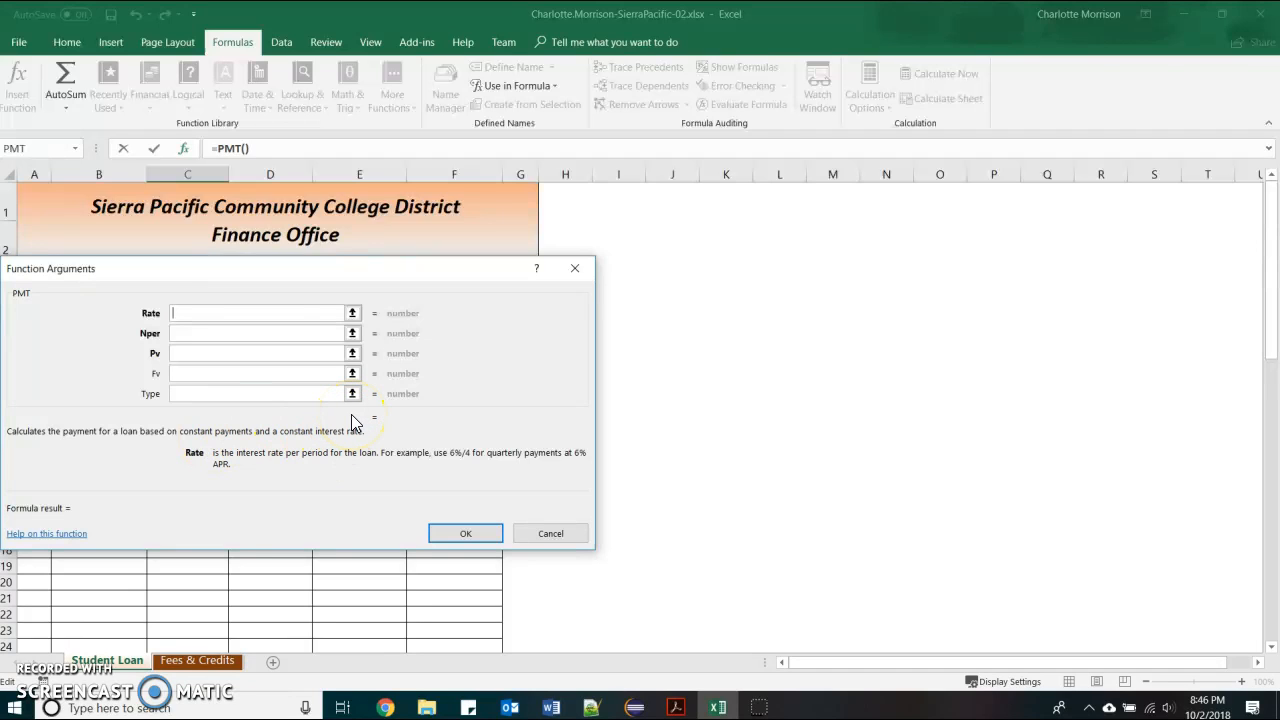
Fill PMT's Rate argument with Rate/12 and its Nper argument with Loan_Term
text(/12)
click(289, 333)
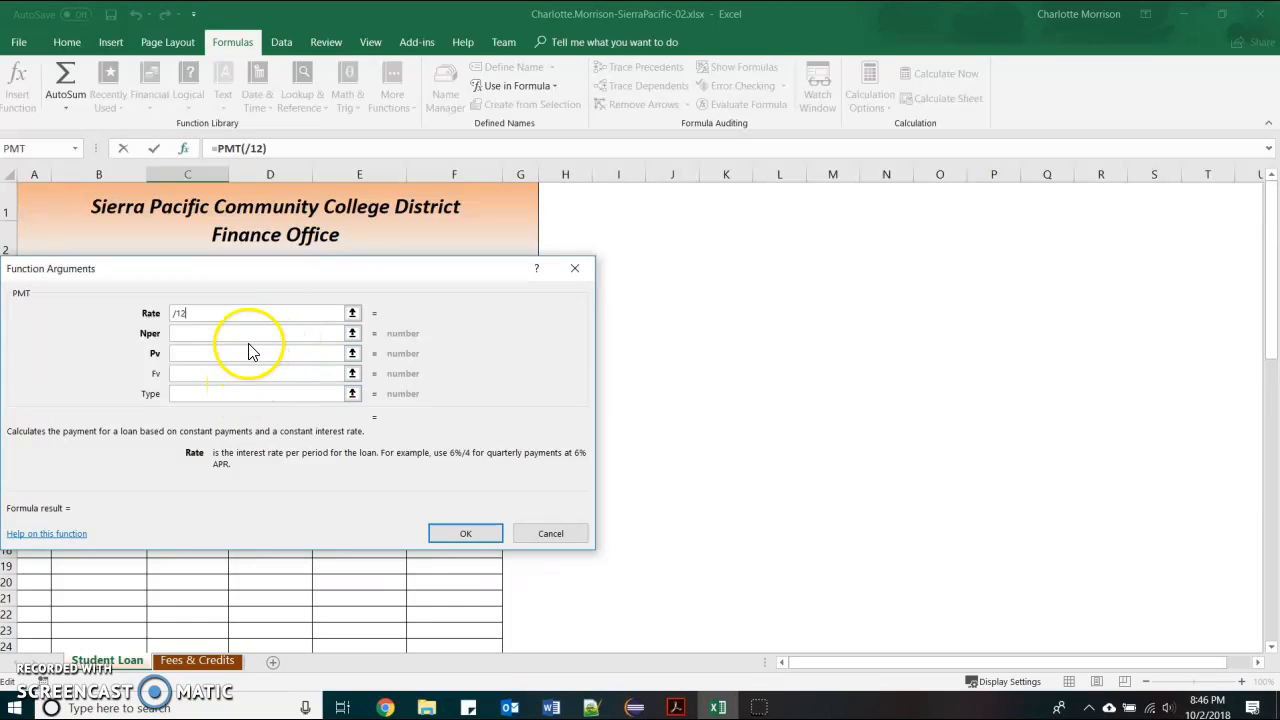
click(249, 336)
drag(342, 286, 793, 293)
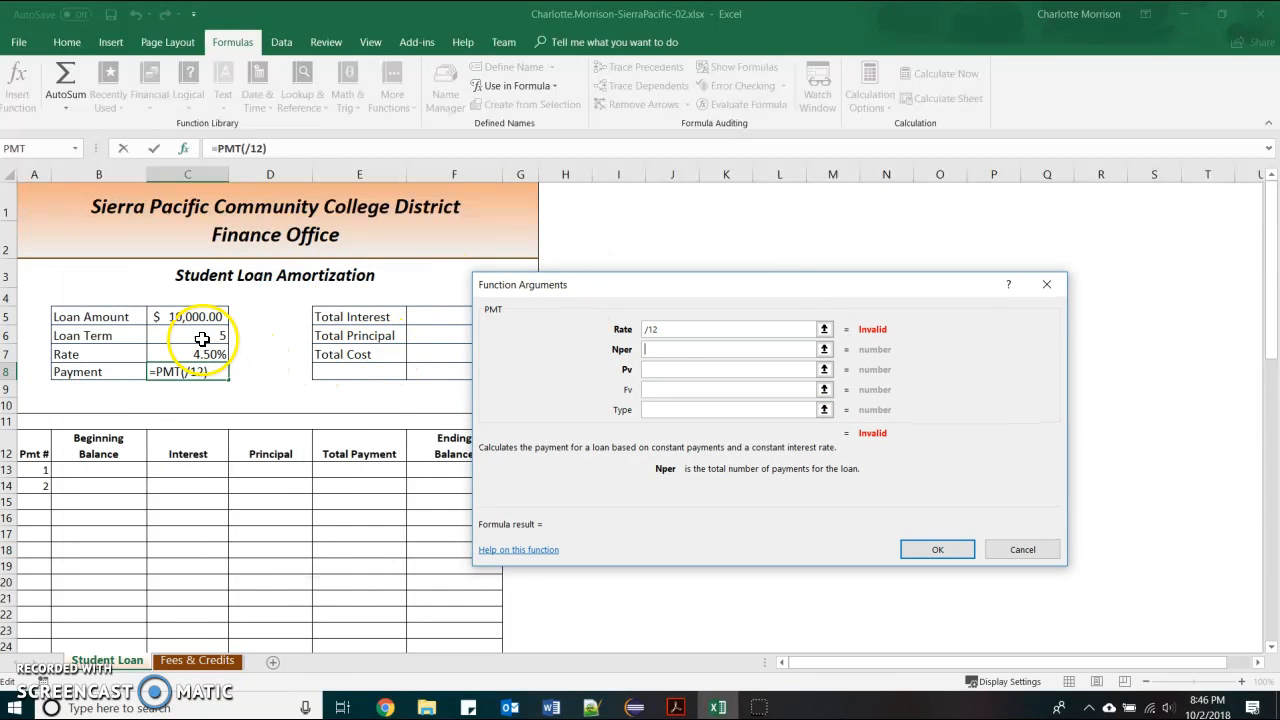
click(202, 339)
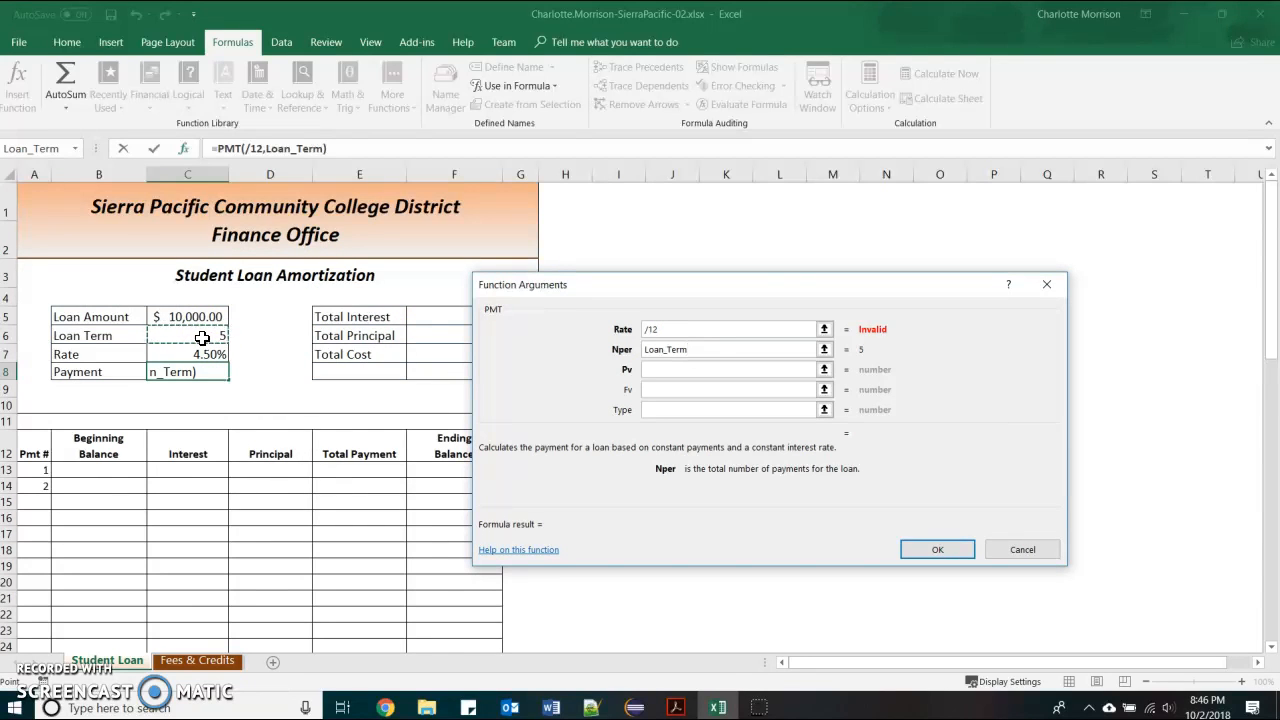
click(651, 329)
click(662, 371)
click(648, 330)
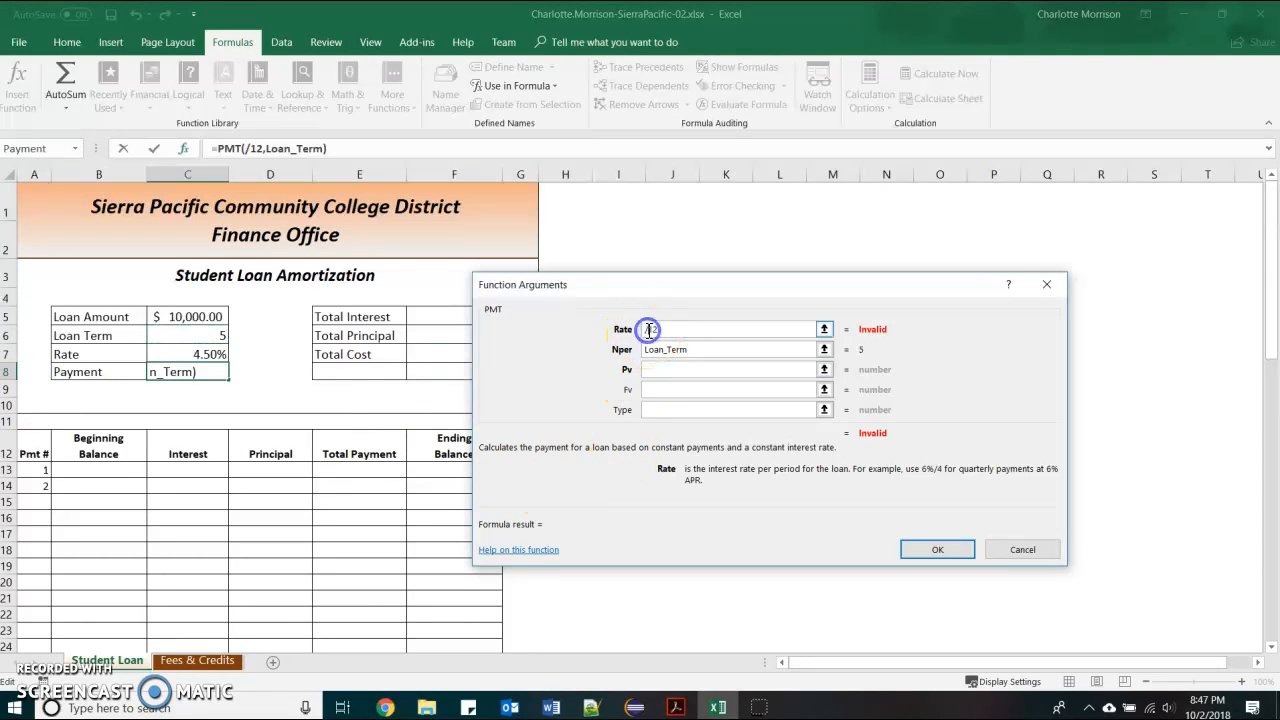
text(Rate)
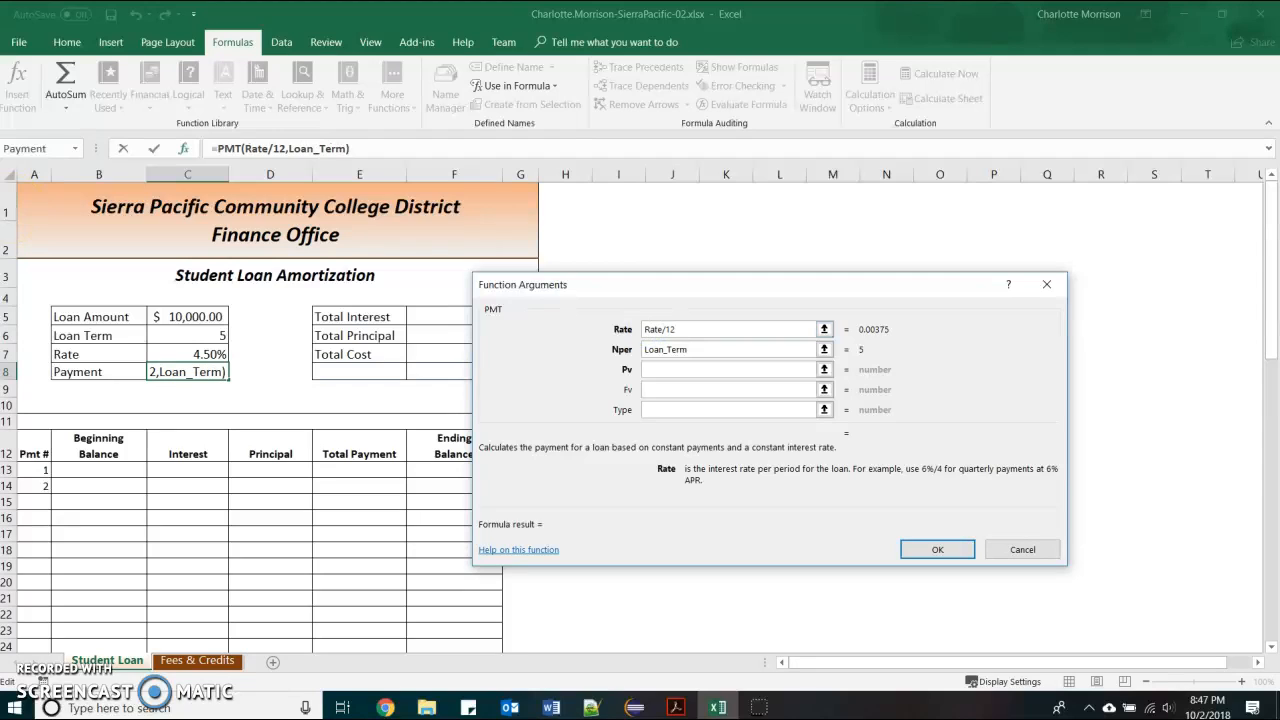
key(alt+Tab)
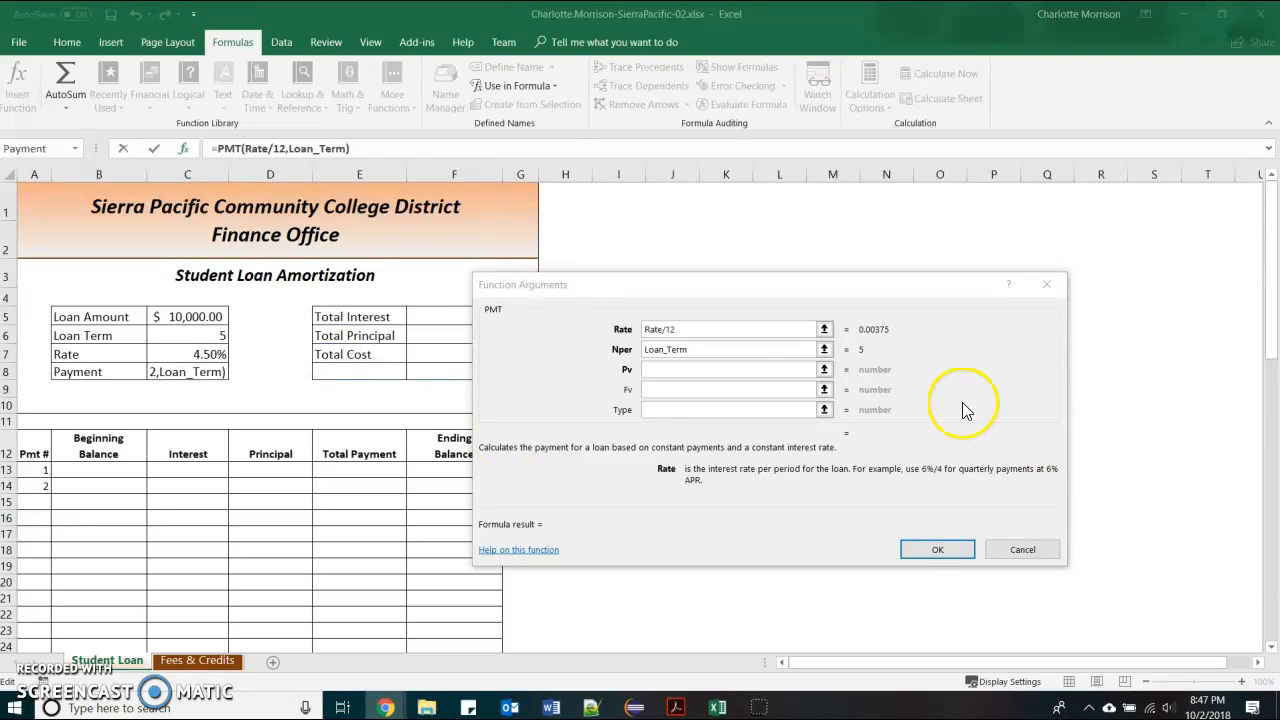
Change Nper to Loan_Term*12 and set Pv to -Loan_Amount so C8 shows $186.43
click(738, 387)
click(229, 318)
click(711, 350)
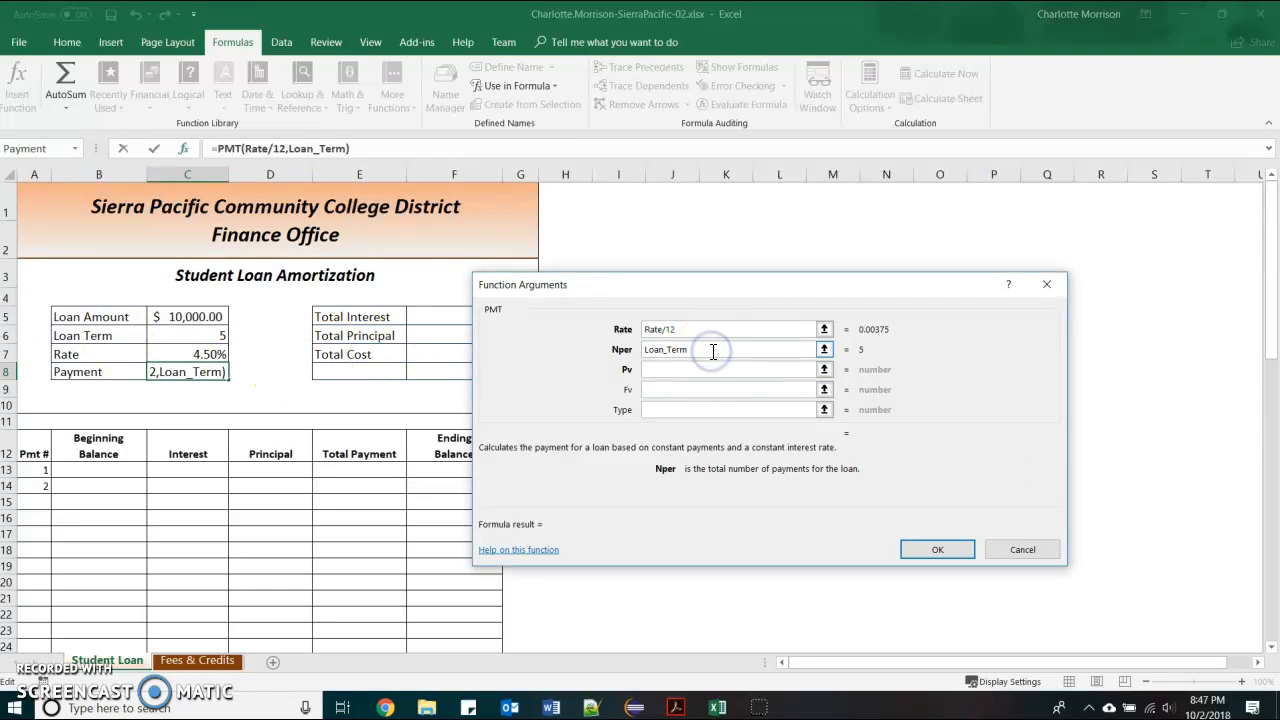
text(*12)
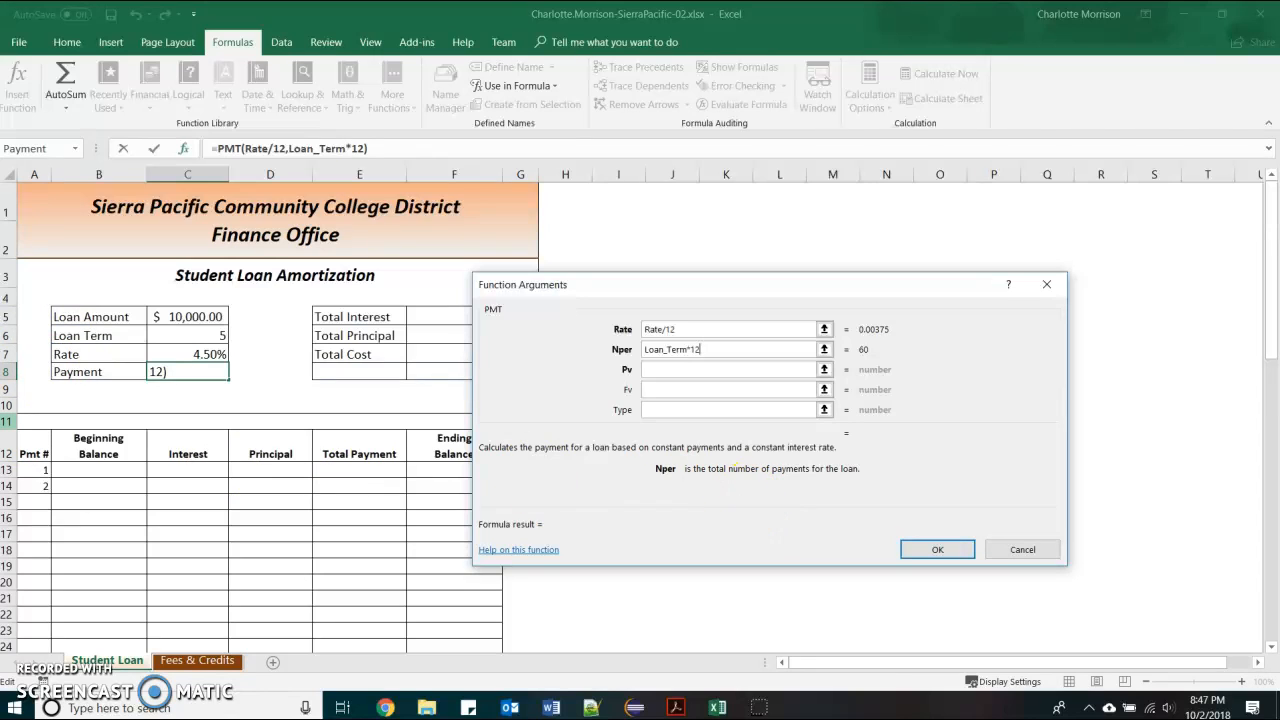
click(681, 371)
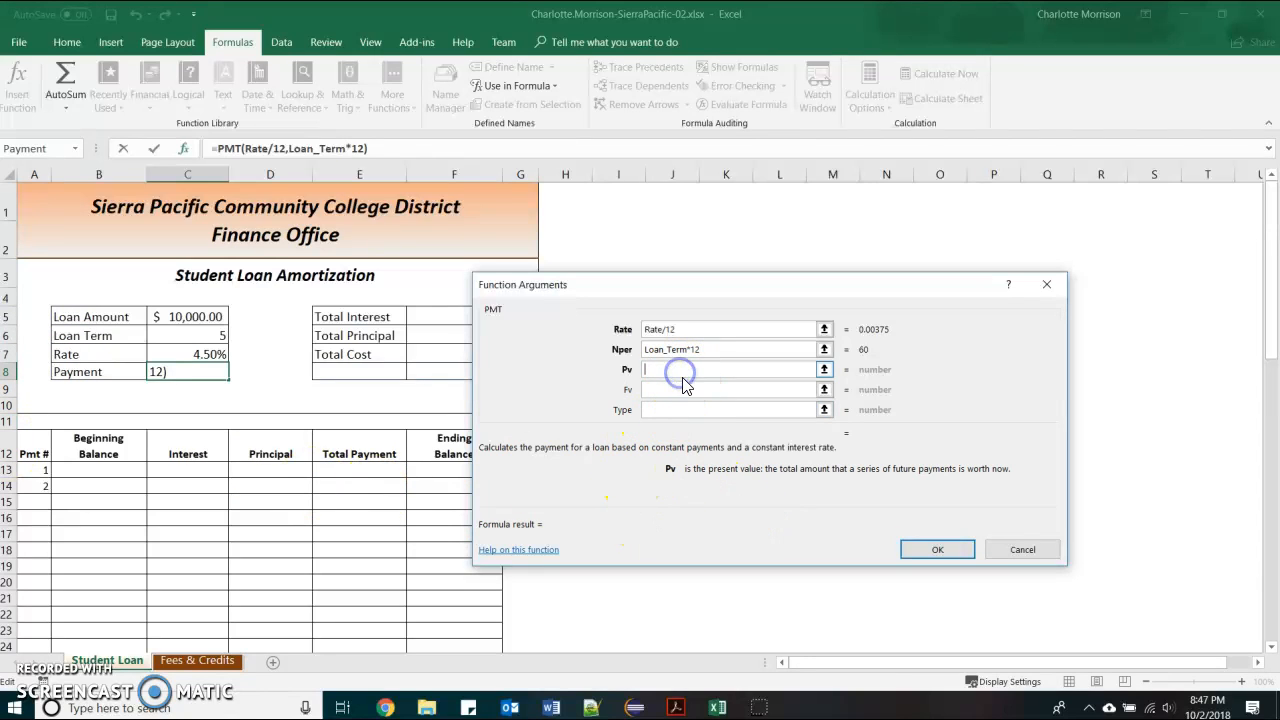
text(-)
click(208, 313)
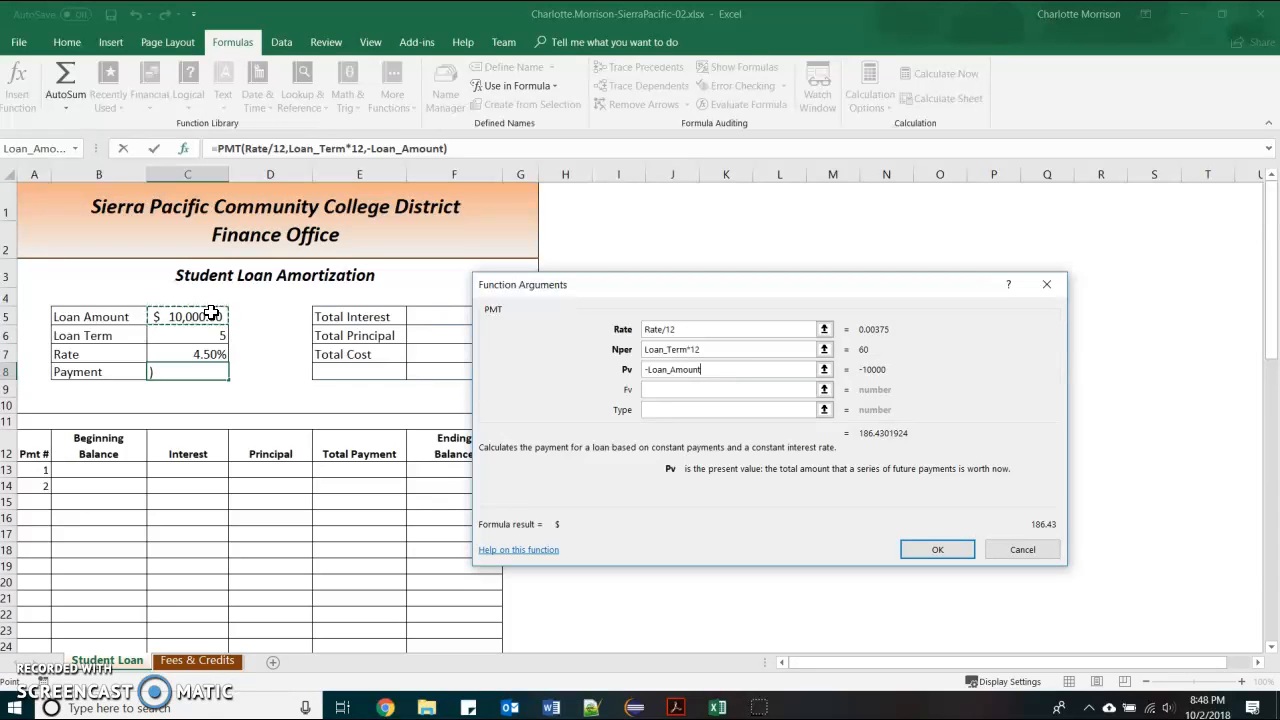
click(937, 549)
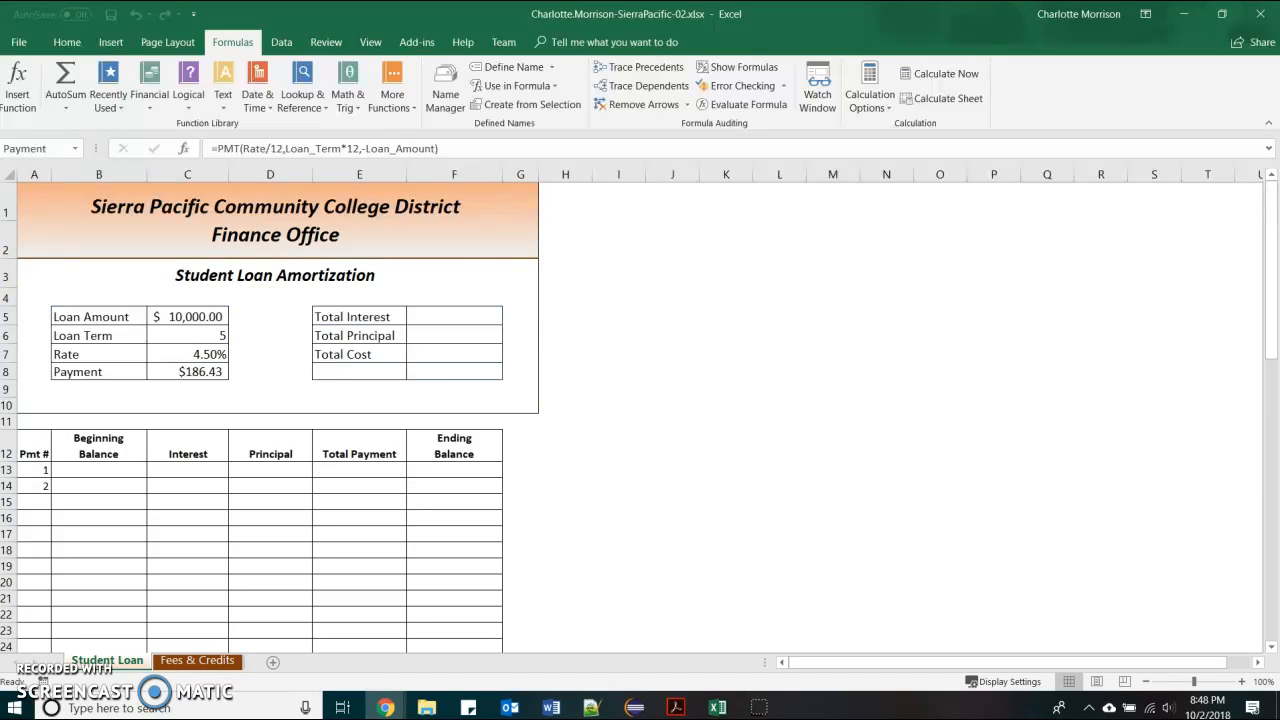
Enter =Payment*Loan_Term*12-Loan_Amount in F5, giving Total Interest of $1,185.81
click(458, 316)
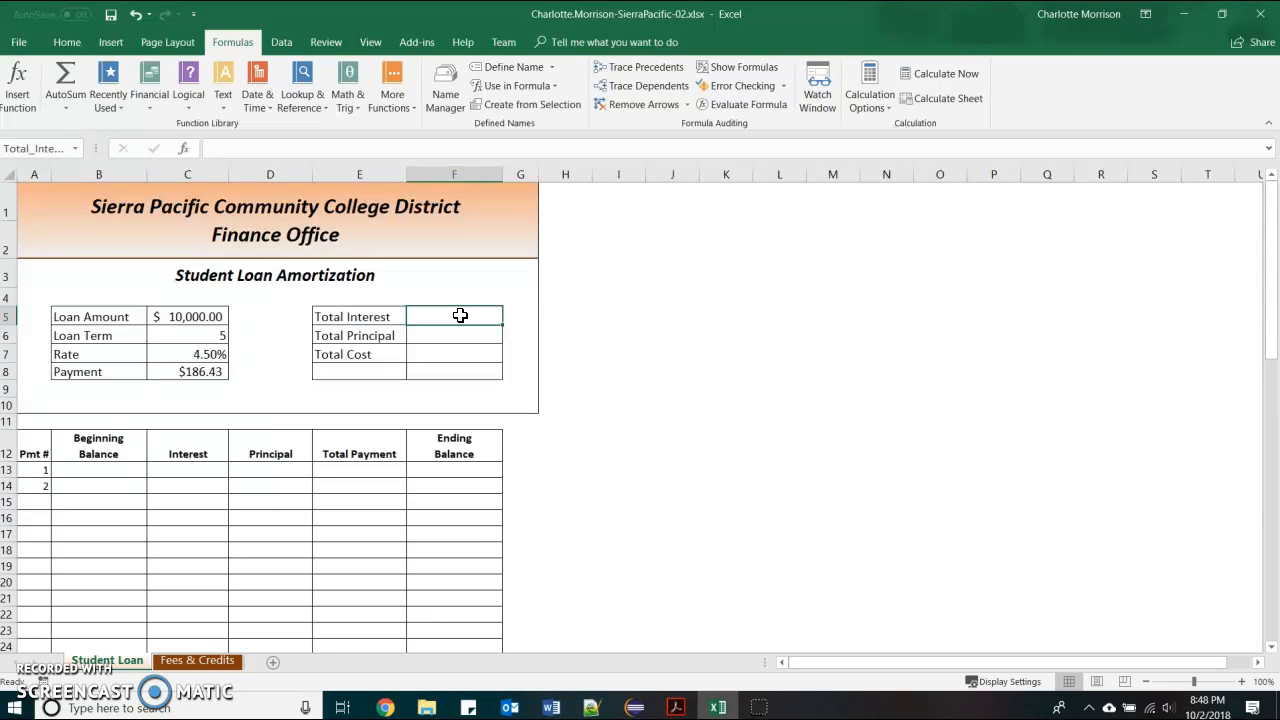
text(=)
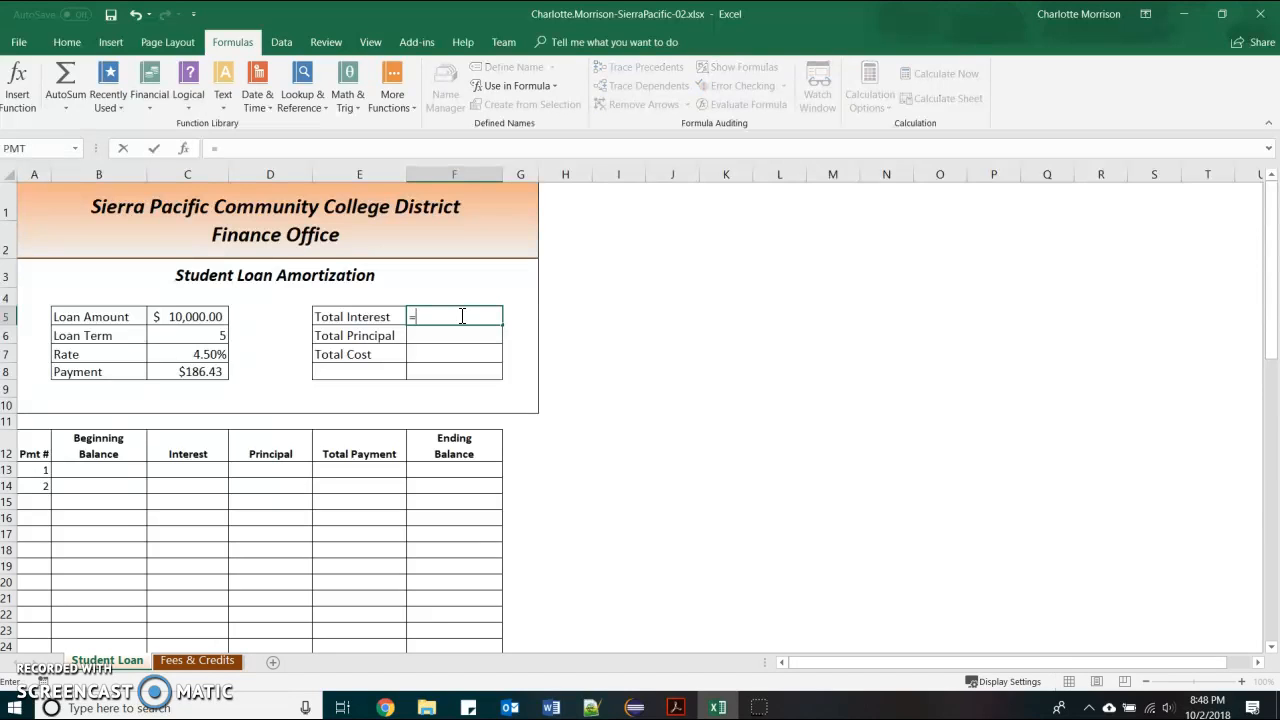
click(219, 371)
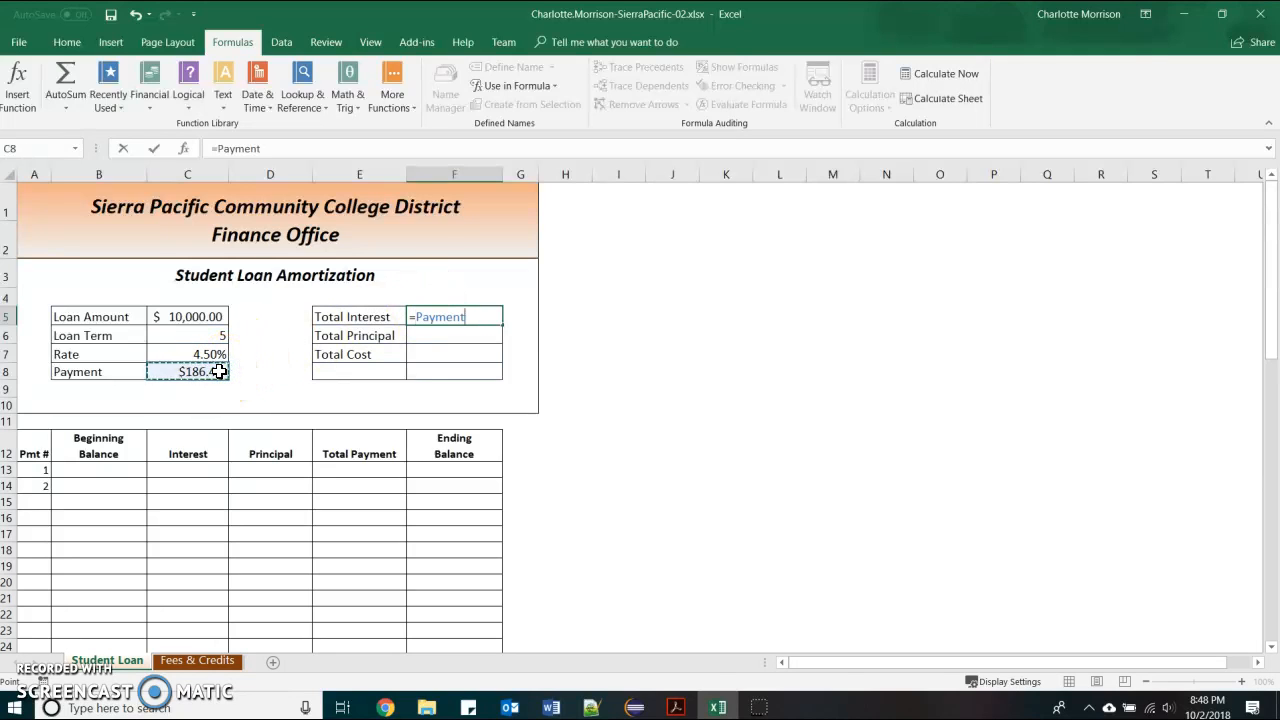
click(220, 371)
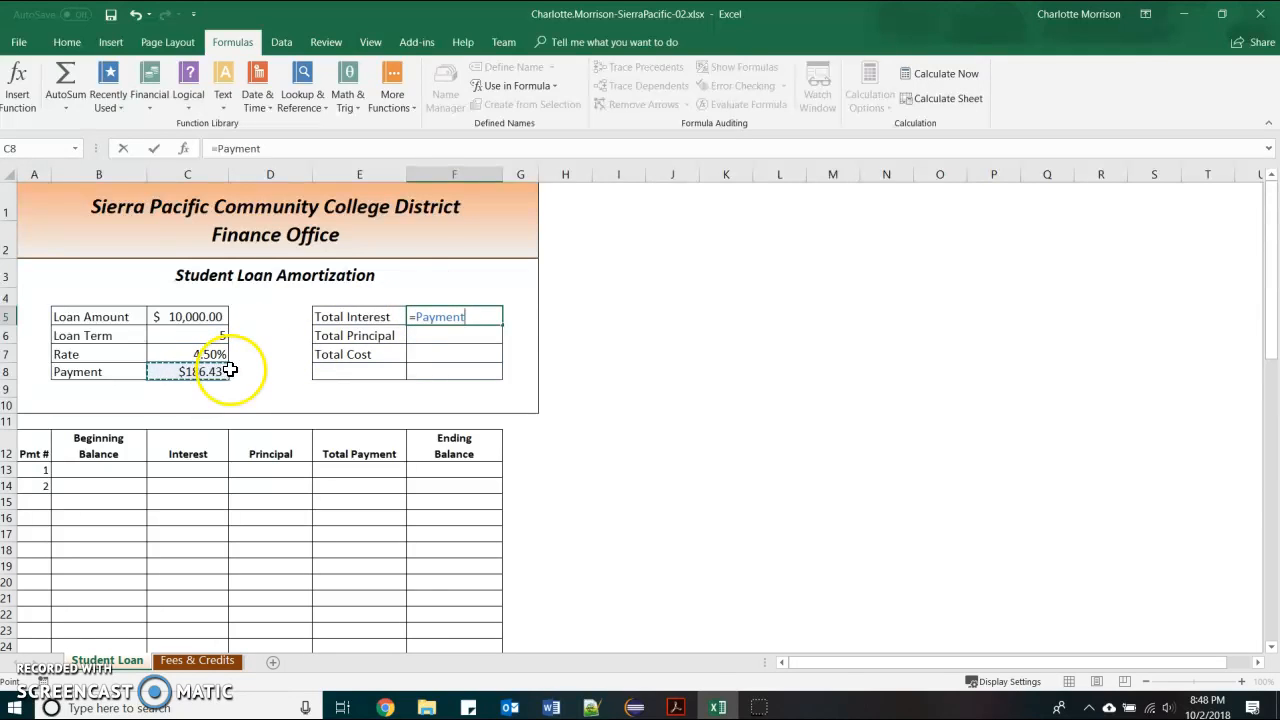
text(*)
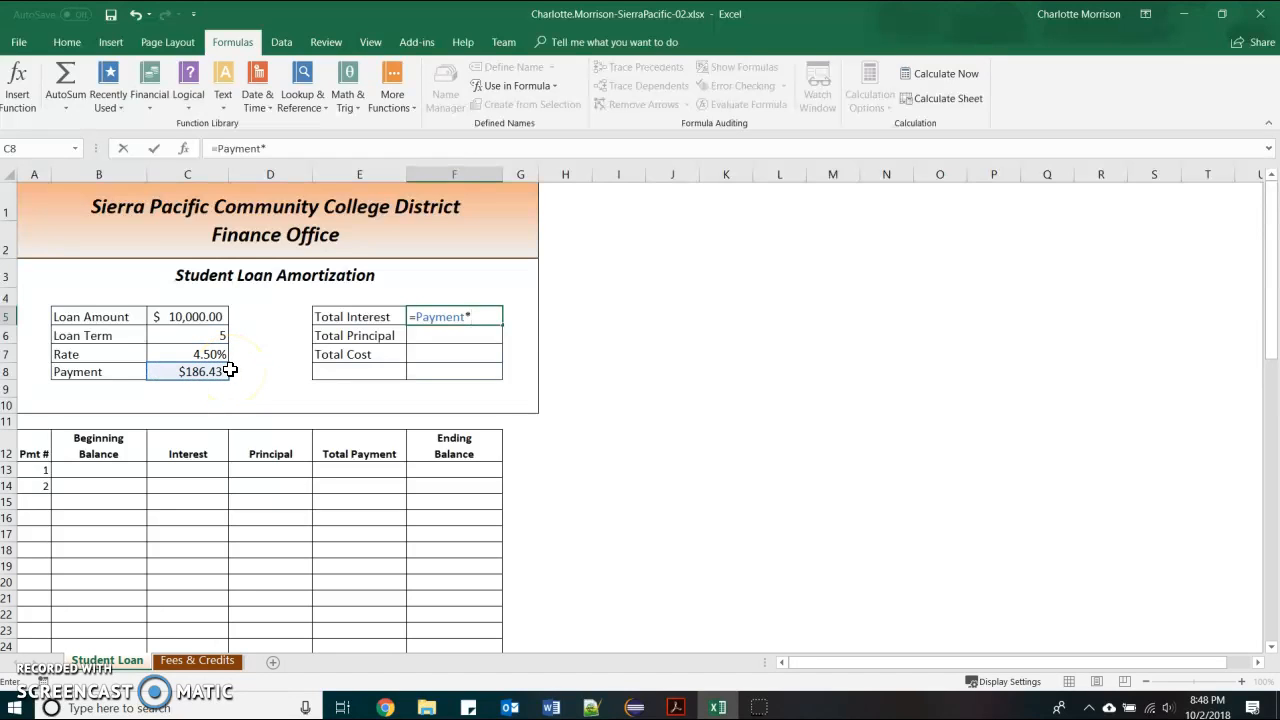
click(220, 336)
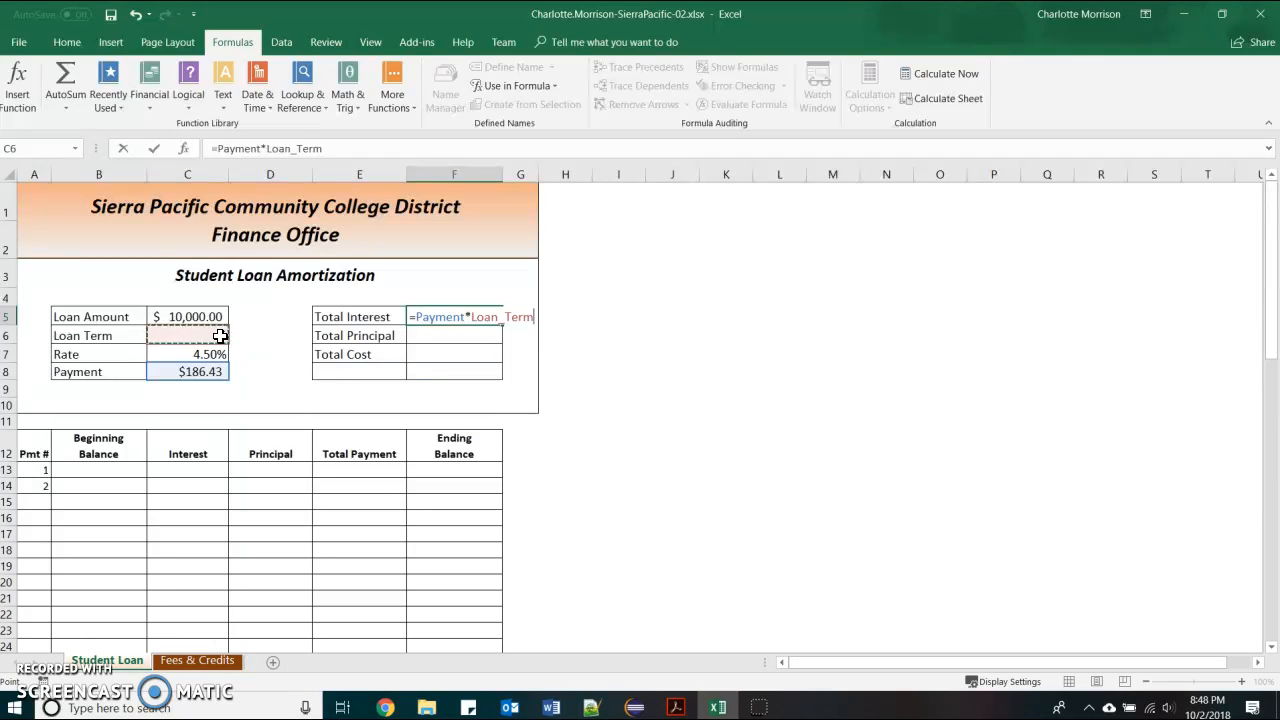
click(209, 343)
text(*12)
text(-)
click(172, 317)
key(Tab)
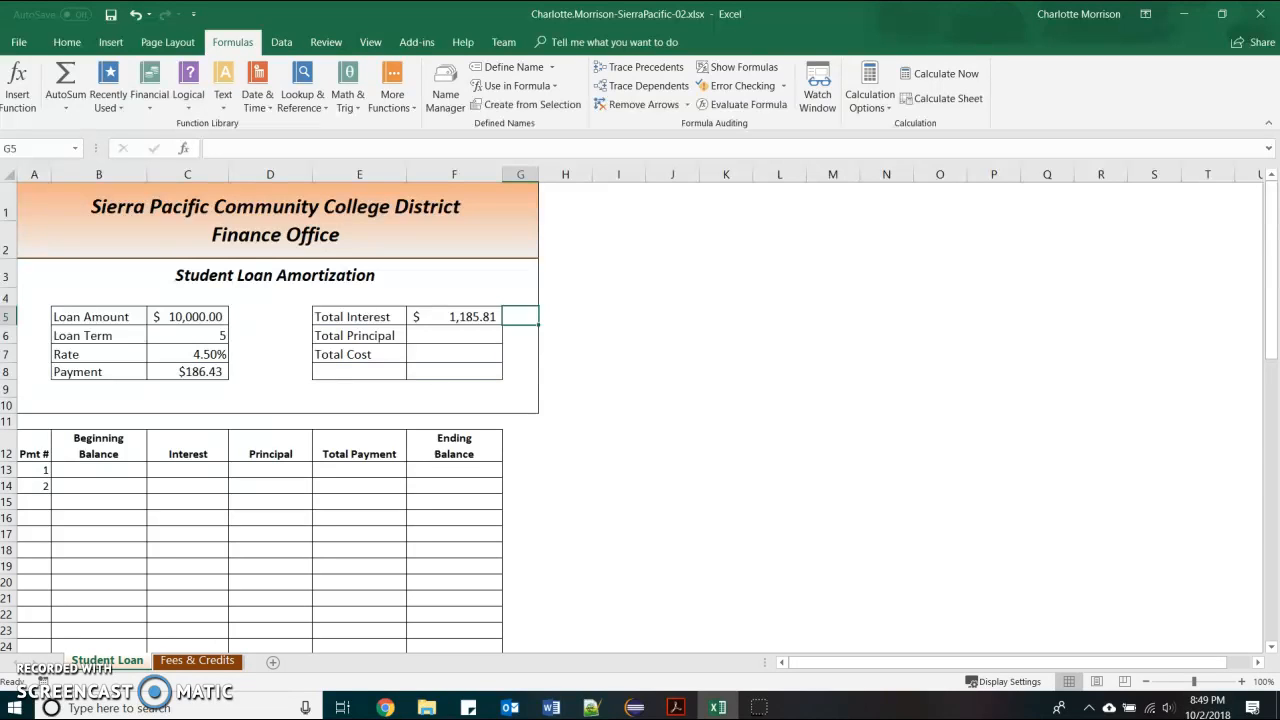
Enter =Payment*Loan_Term*12-Total_Interest in F6, giving Total Principal of $10,000.00
click(467, 335)
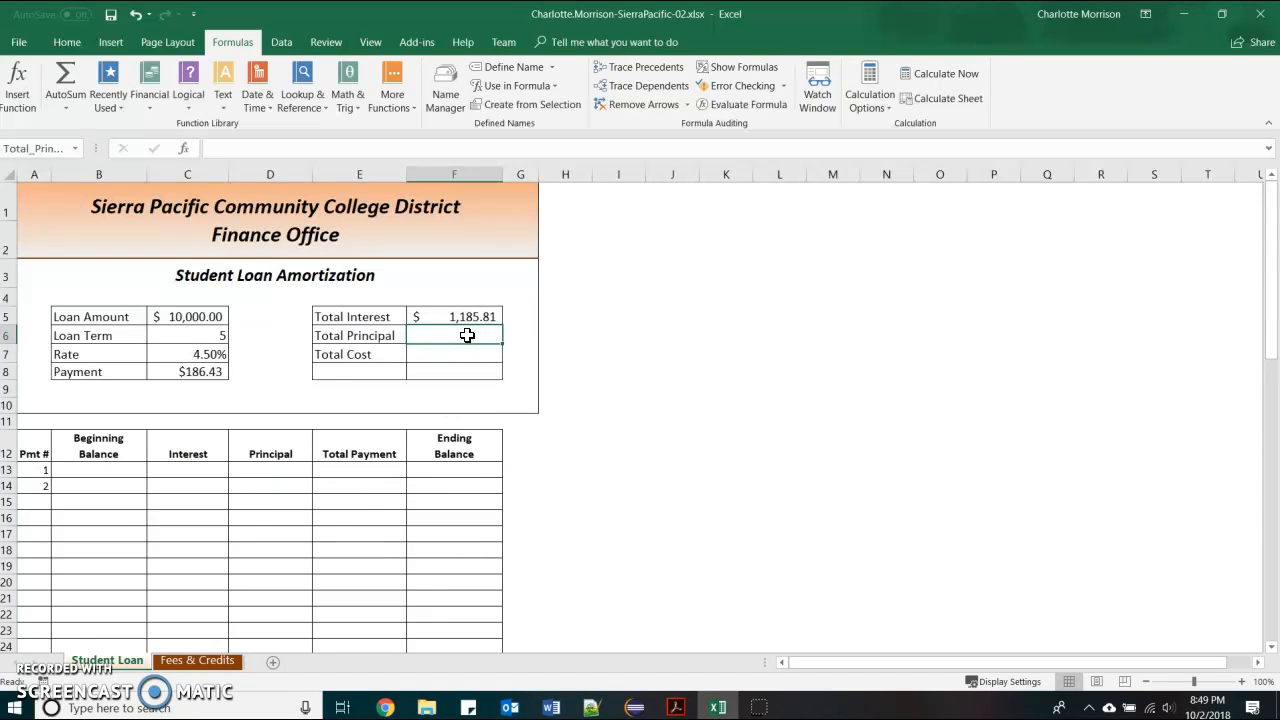
text(=)
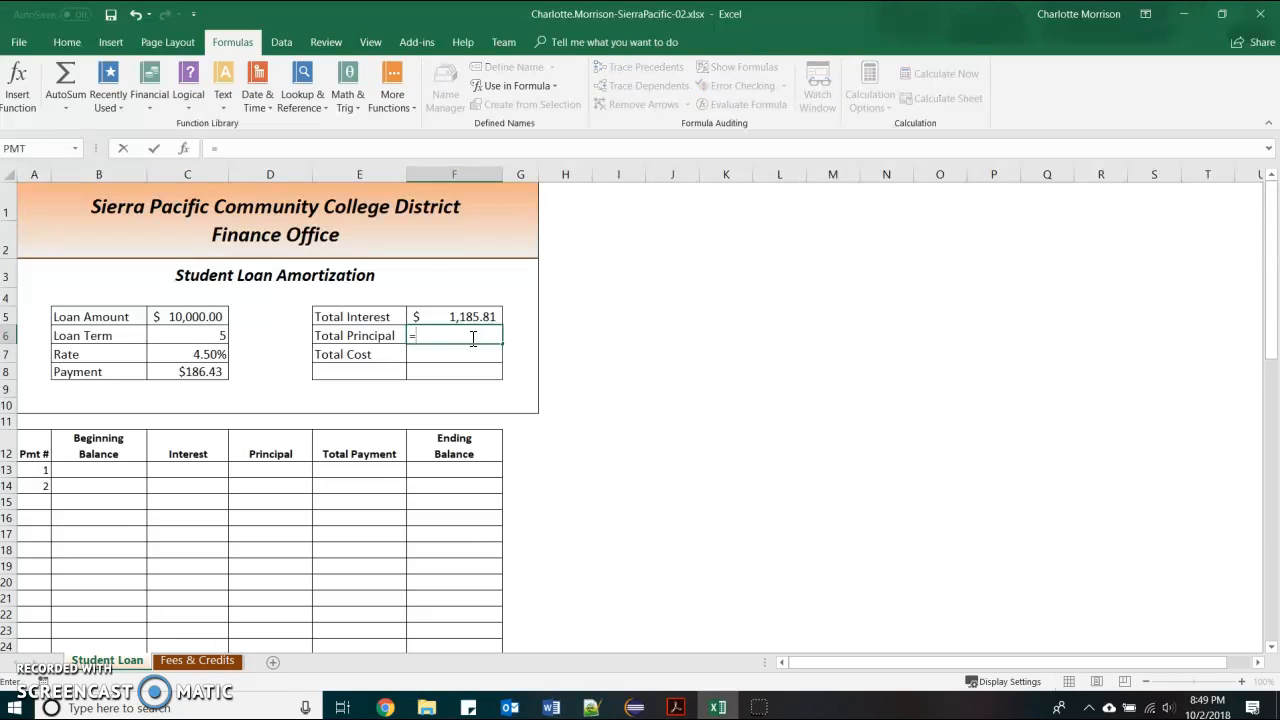
click(218, 389)
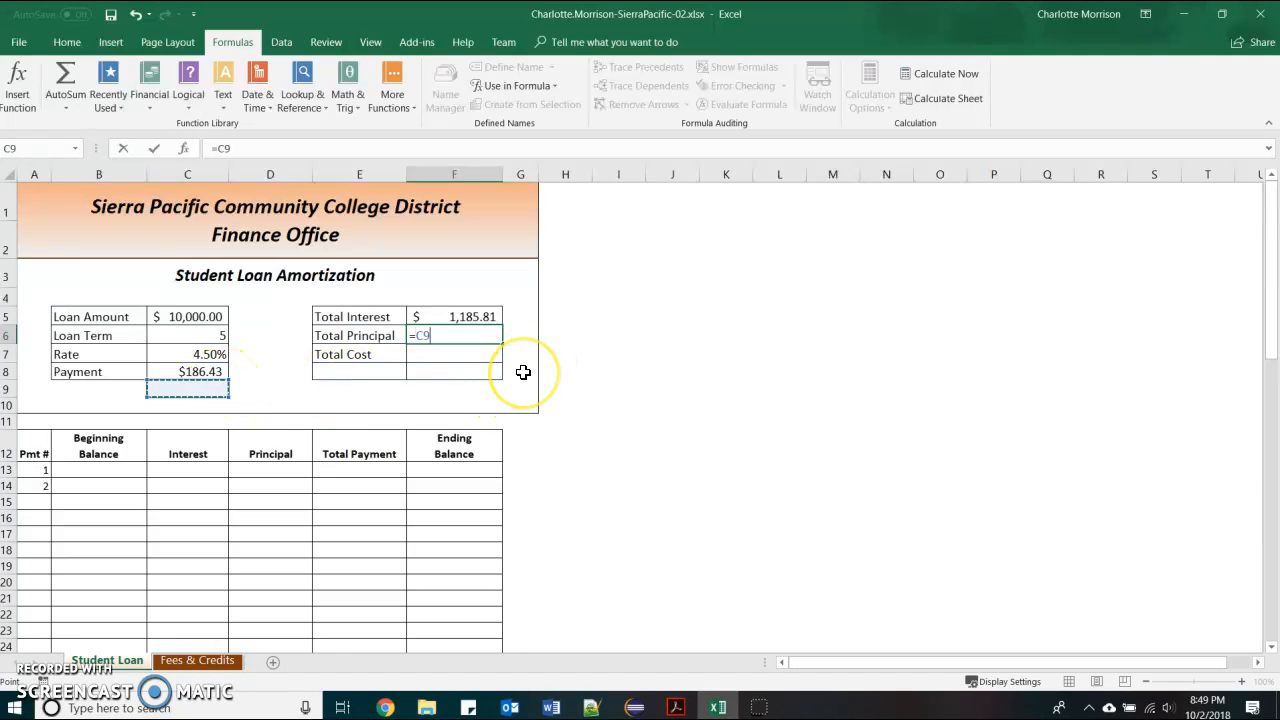
click(212, 372)
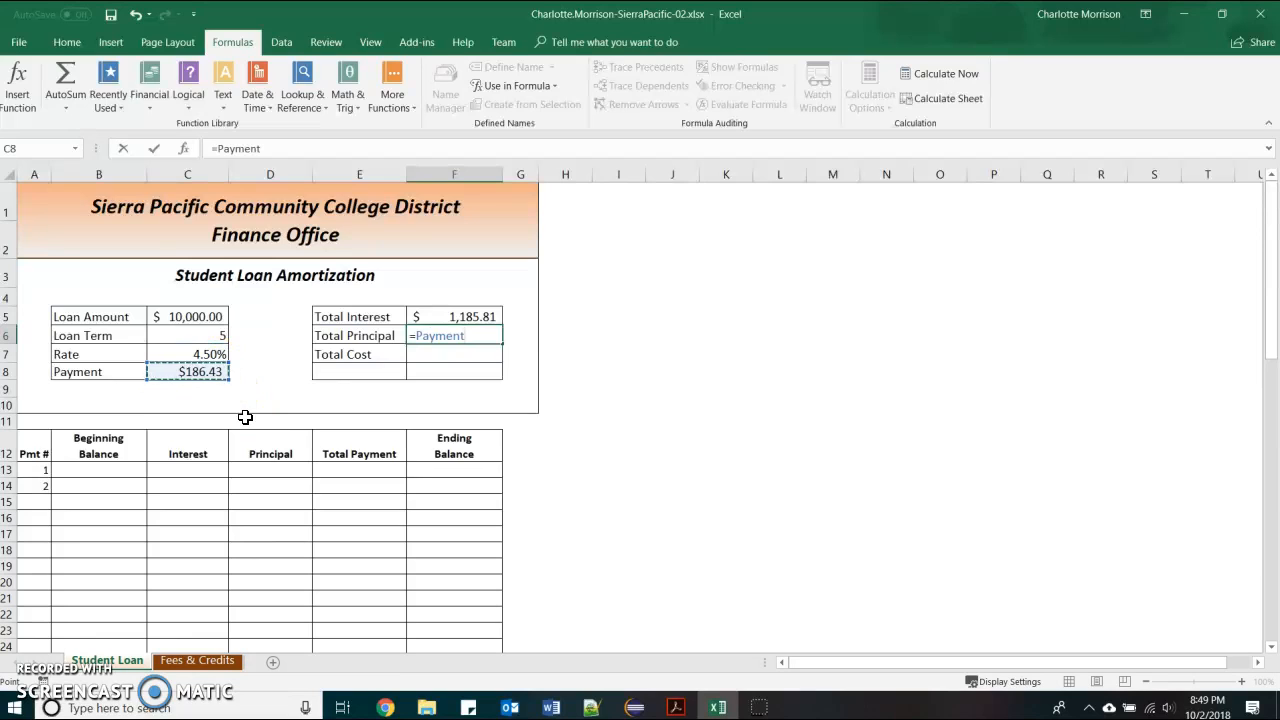
text(*)
click(214, 333)
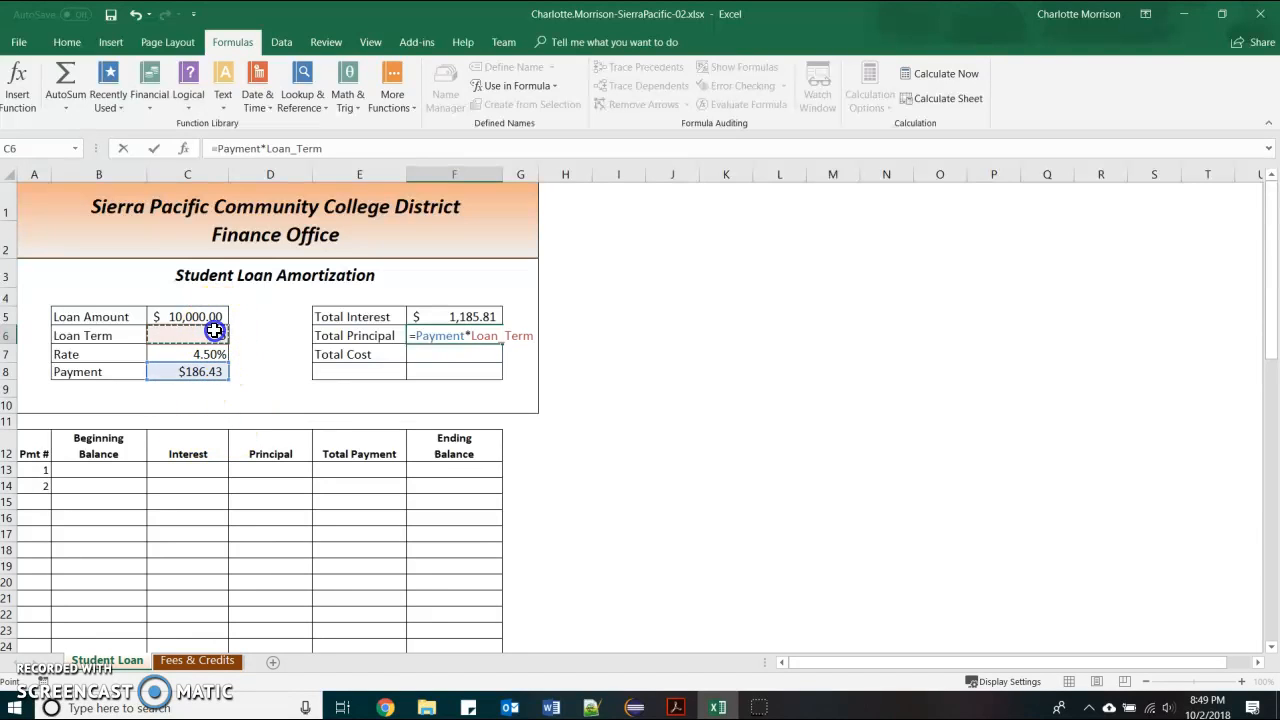
text(*12-)
click(470, 316)
key(Tab)
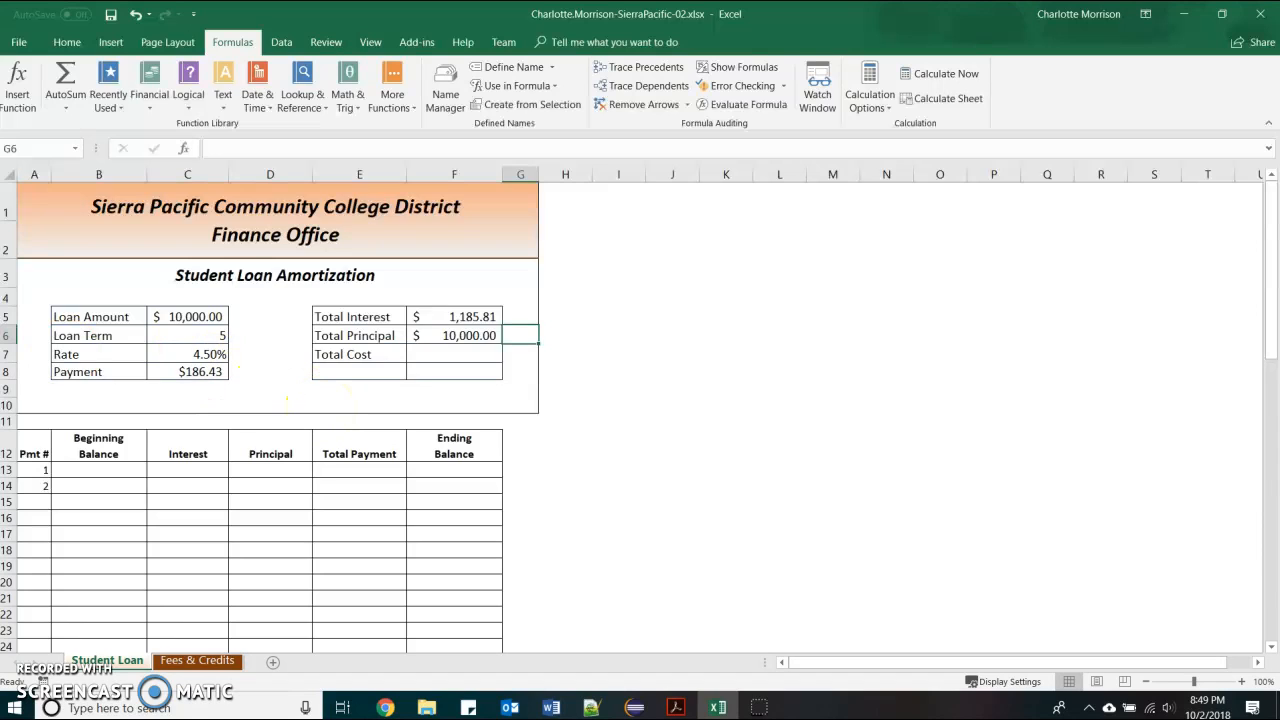
Enter =Total_Interest+Total_Principal in F7 for a Total Cost of $11,185.81
click(480, 356)
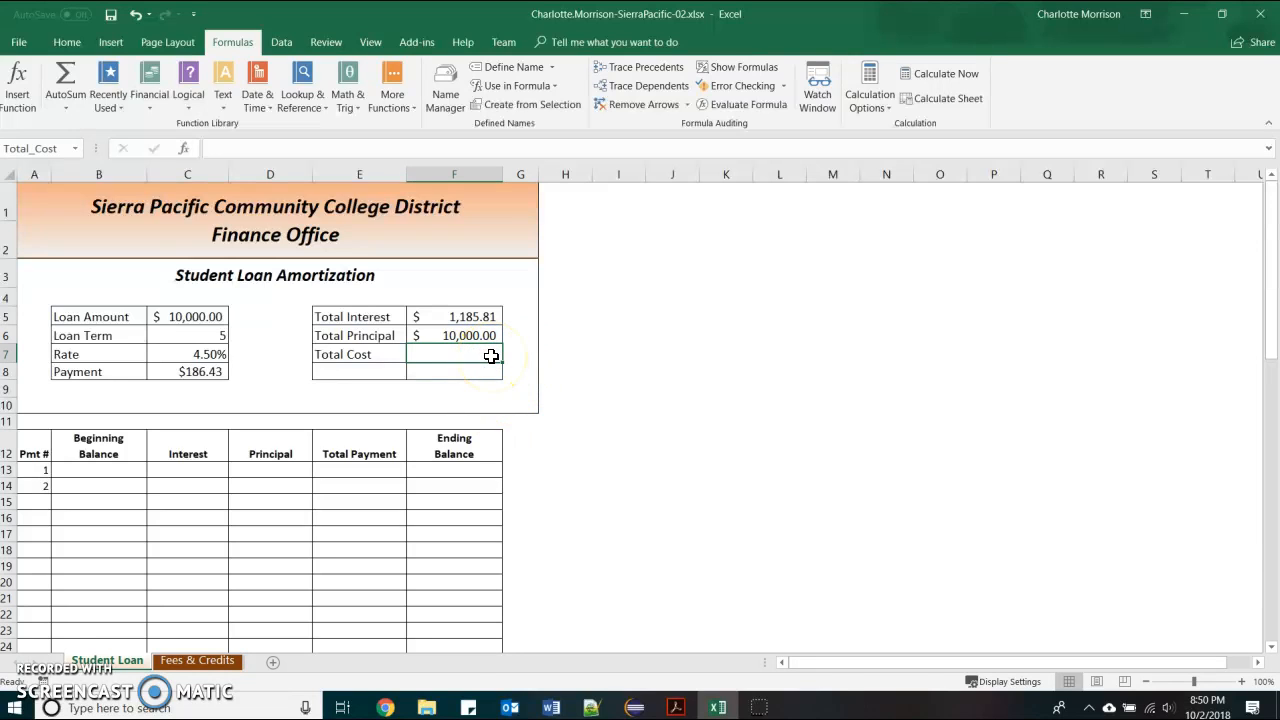
text(=)
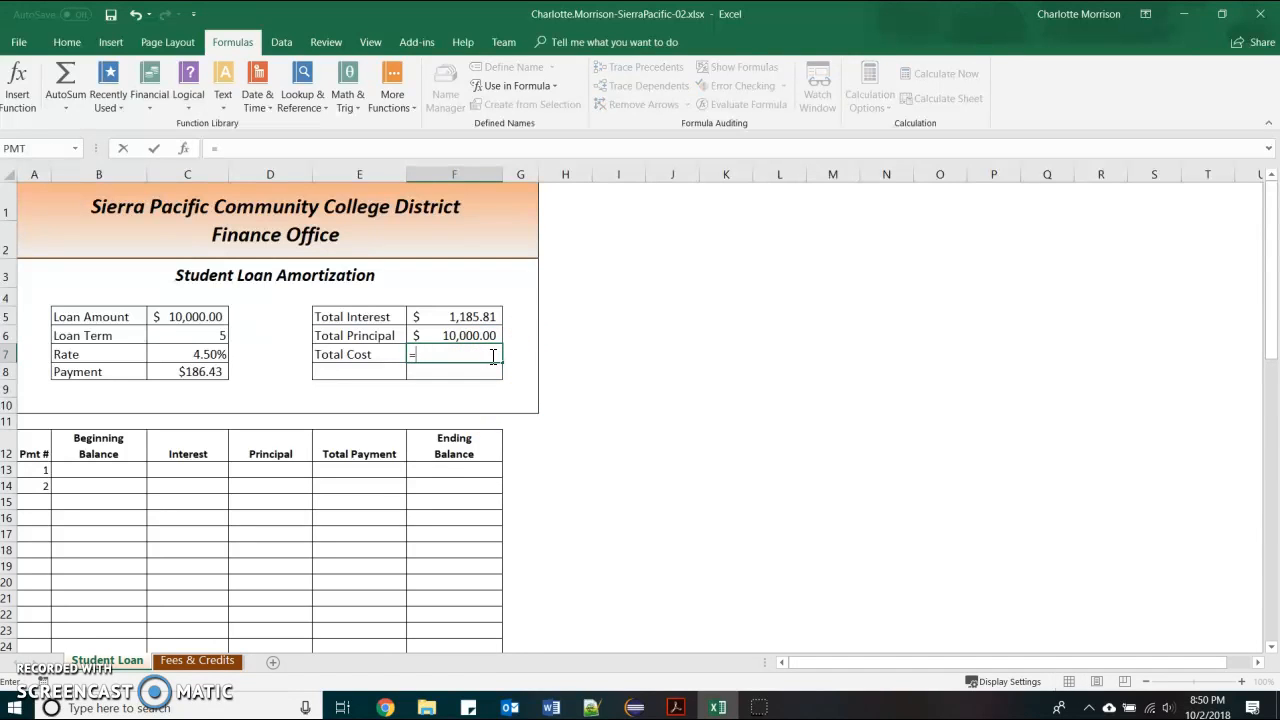
click(479, 318)
text(+)
click(469, 336)
key(Tab)
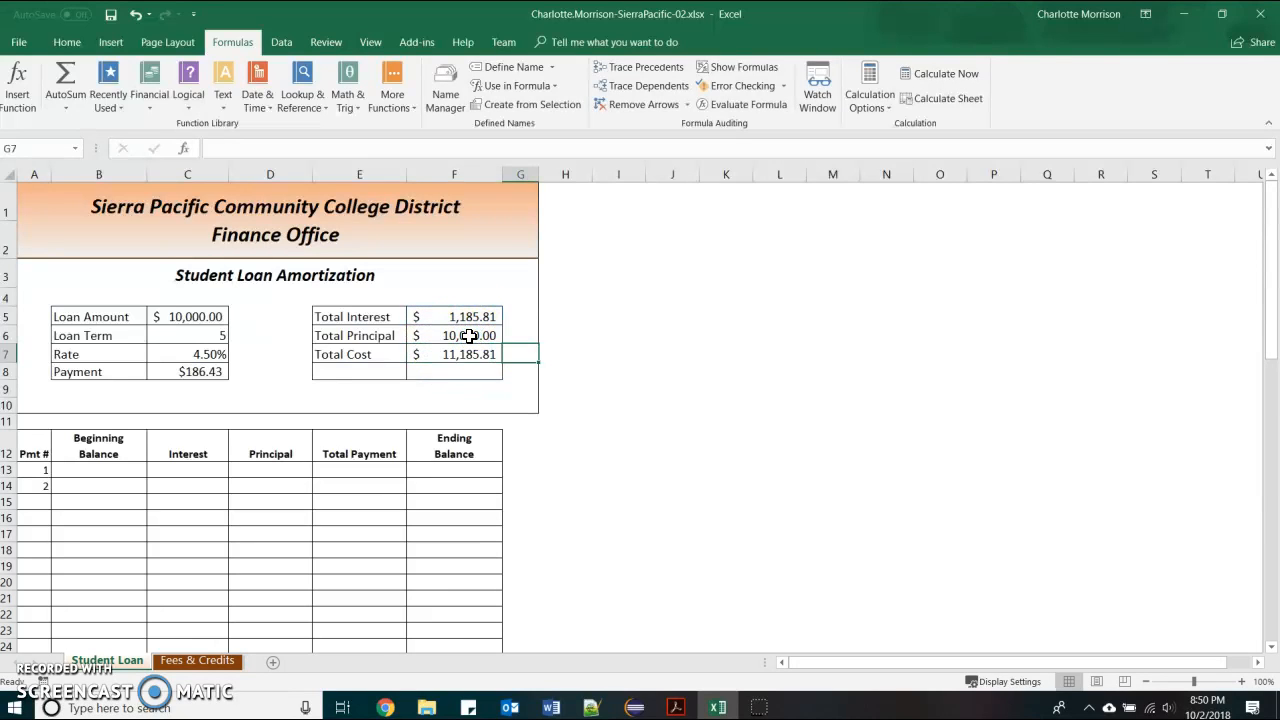
key(alt+Tab)
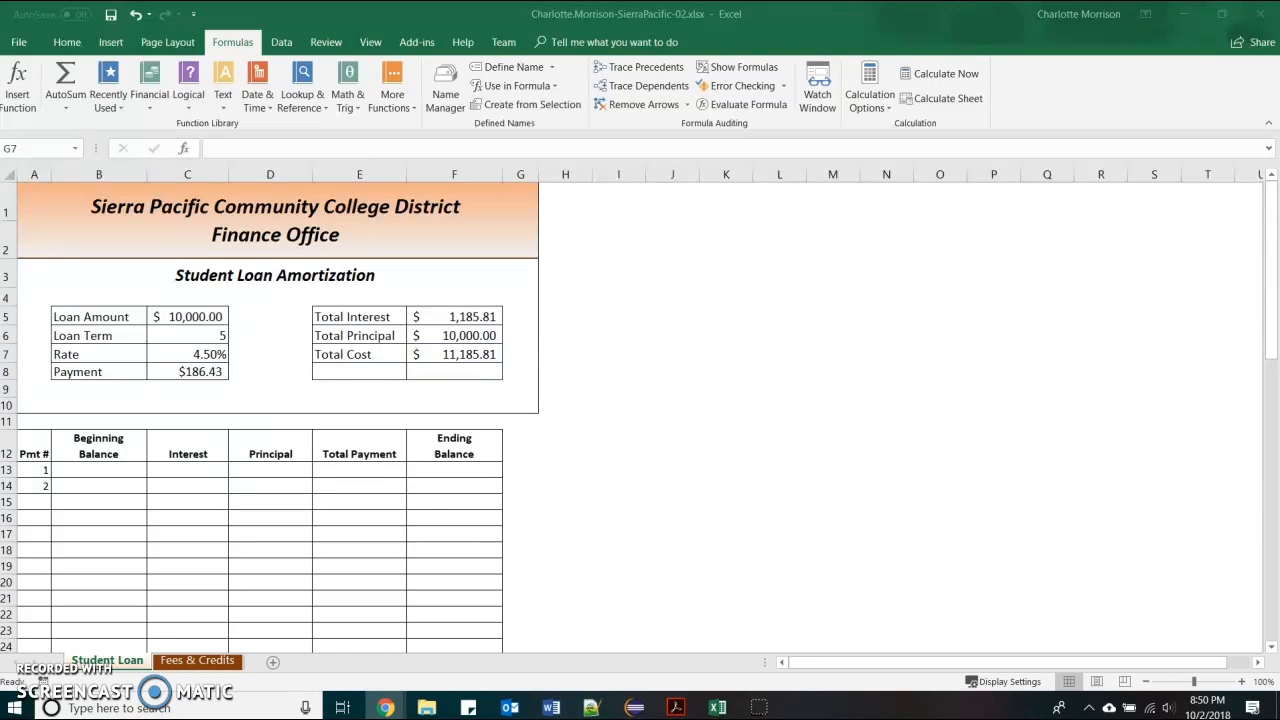
Enter =Loan_Amount in B13 as the first beginning balance
click(110, 470)
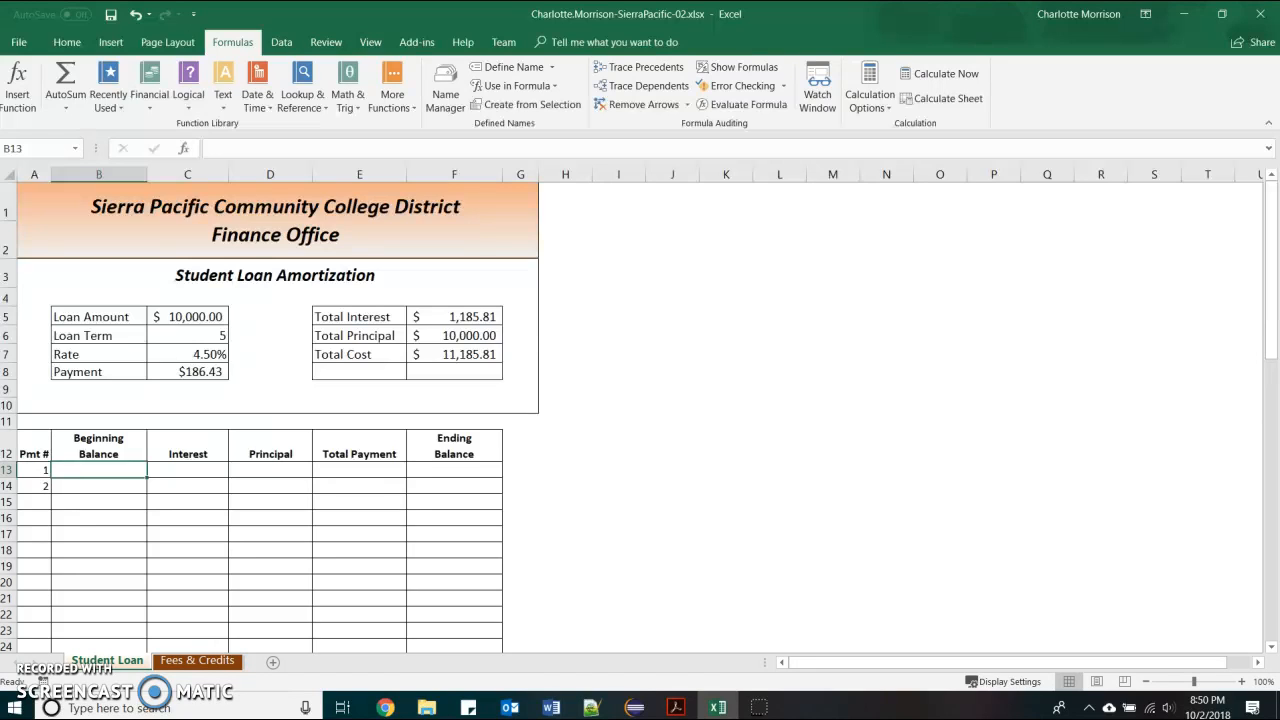
text(=)
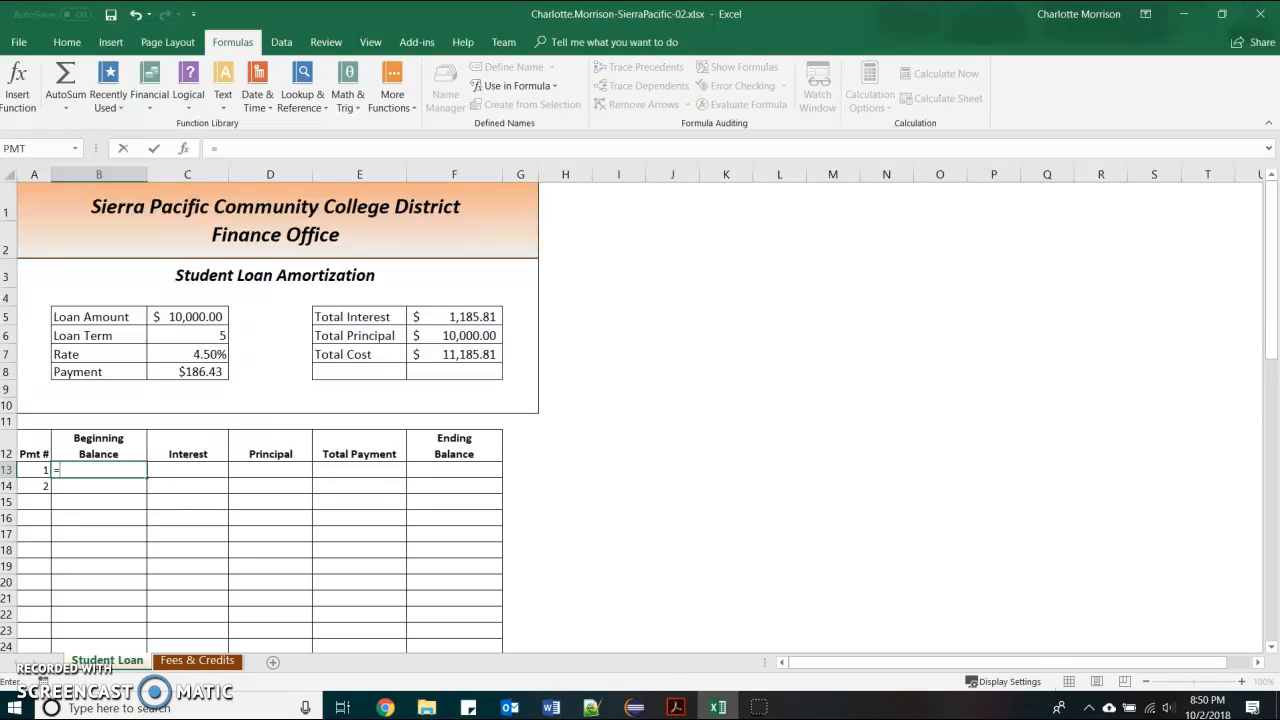
click(182, 316)
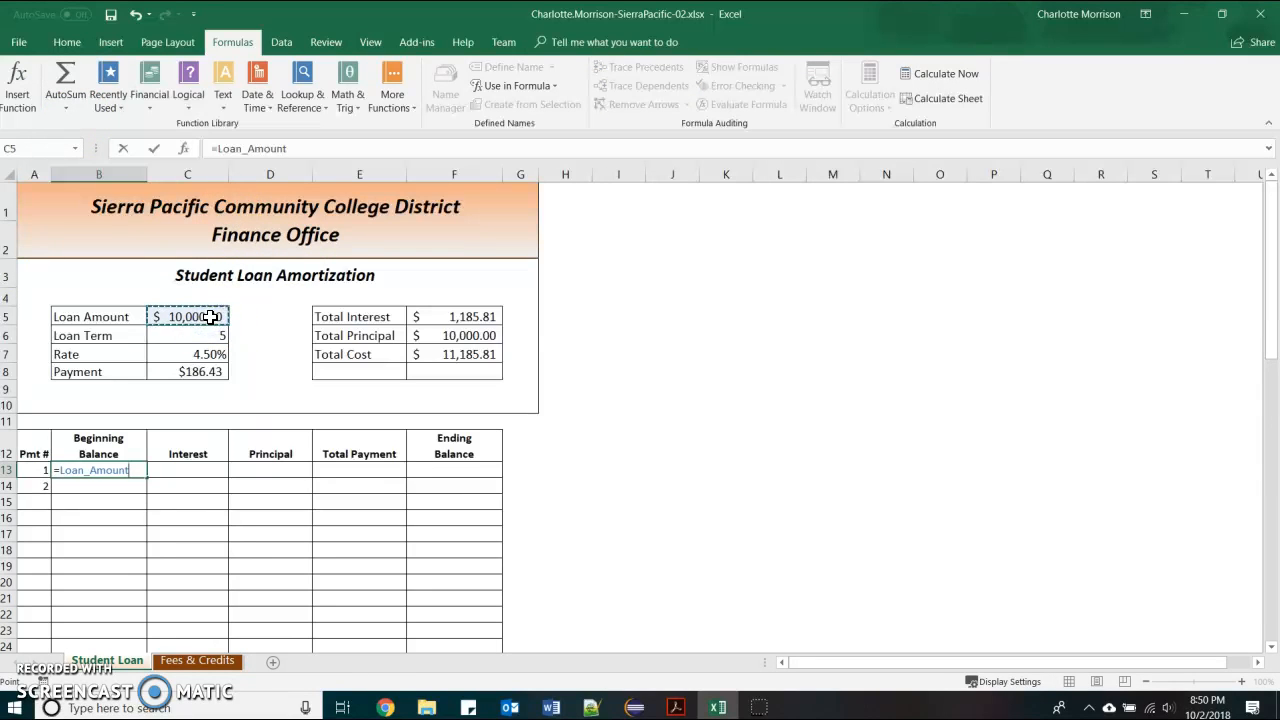
key(Return)
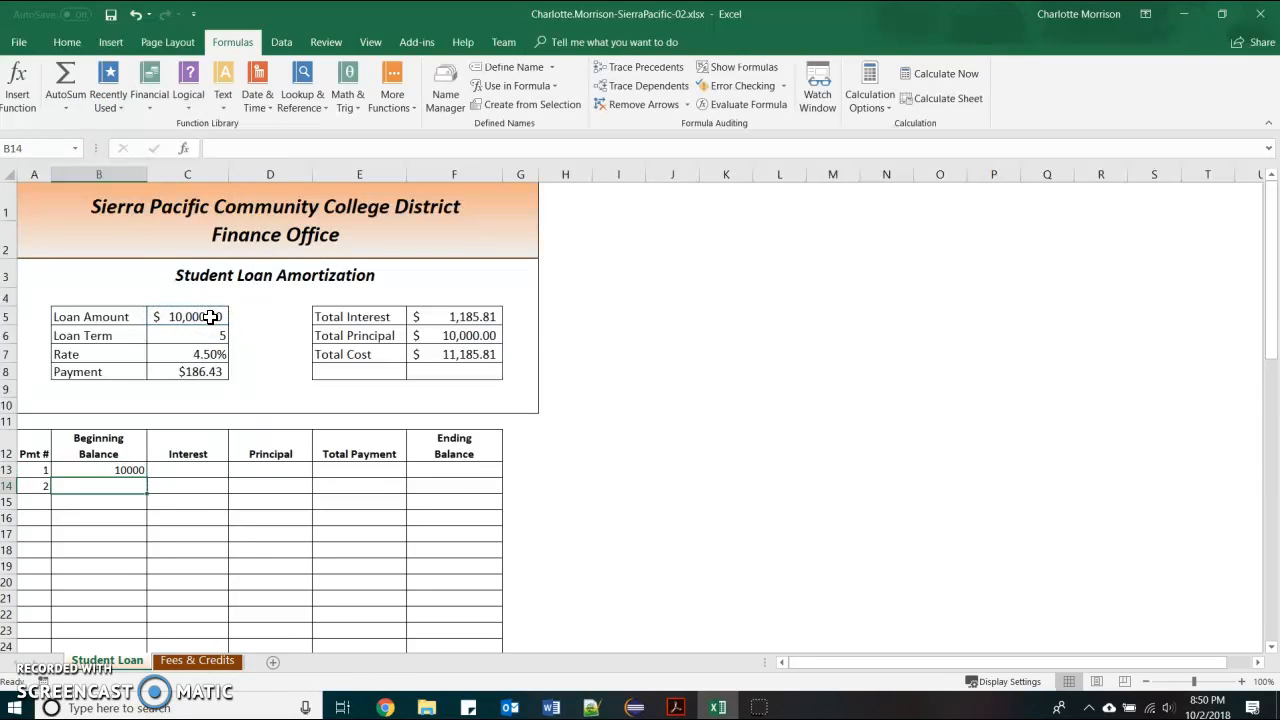
Apply Accounting number format to B13
click(121, 470)
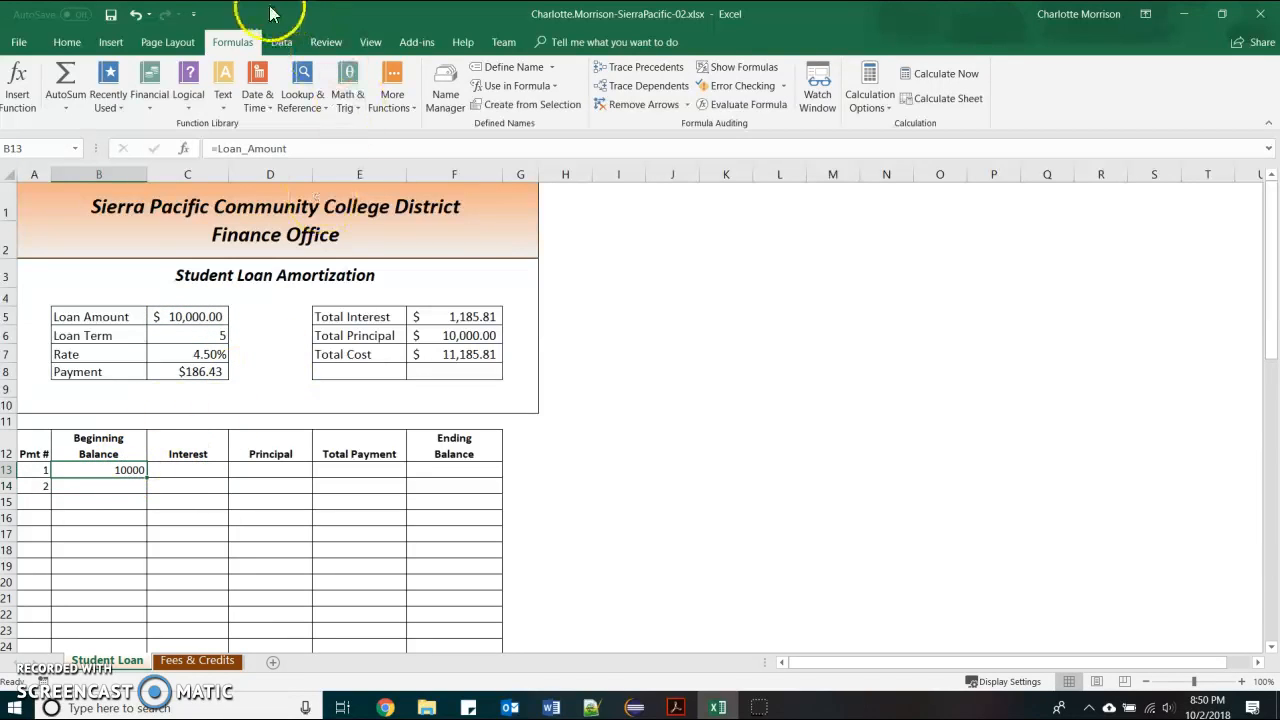
click(68, 43)
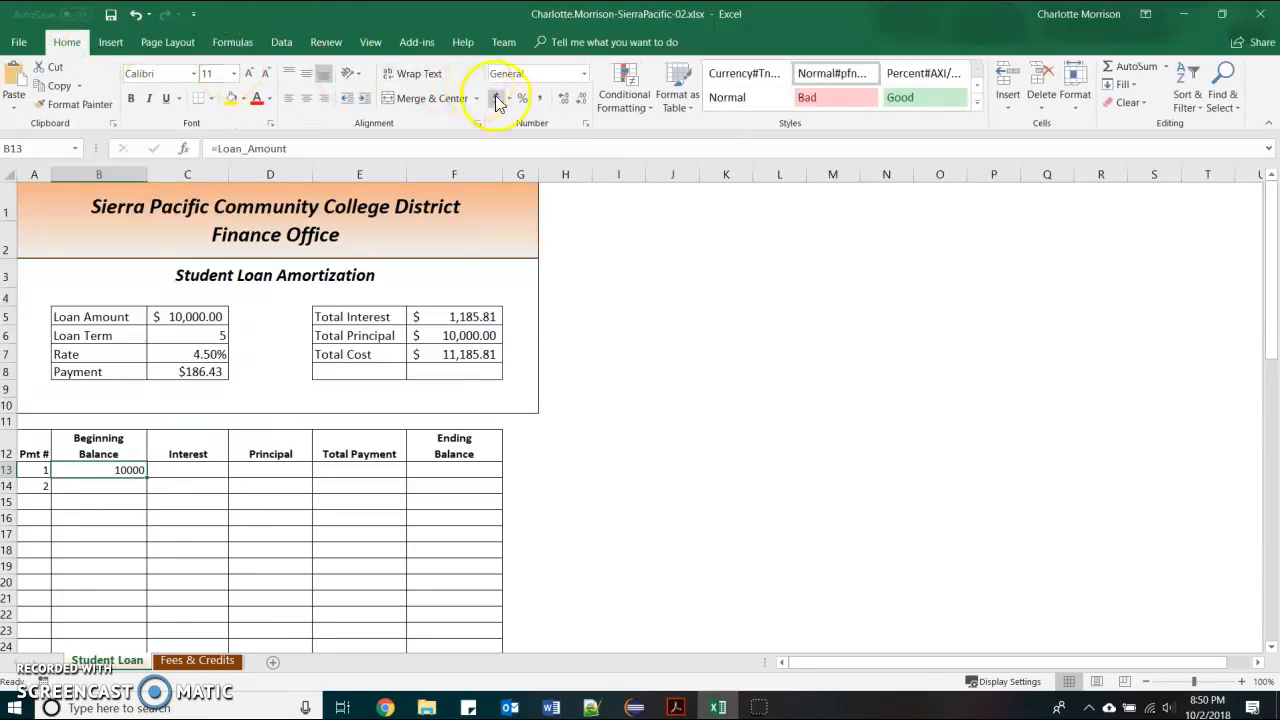
click(585, 75)
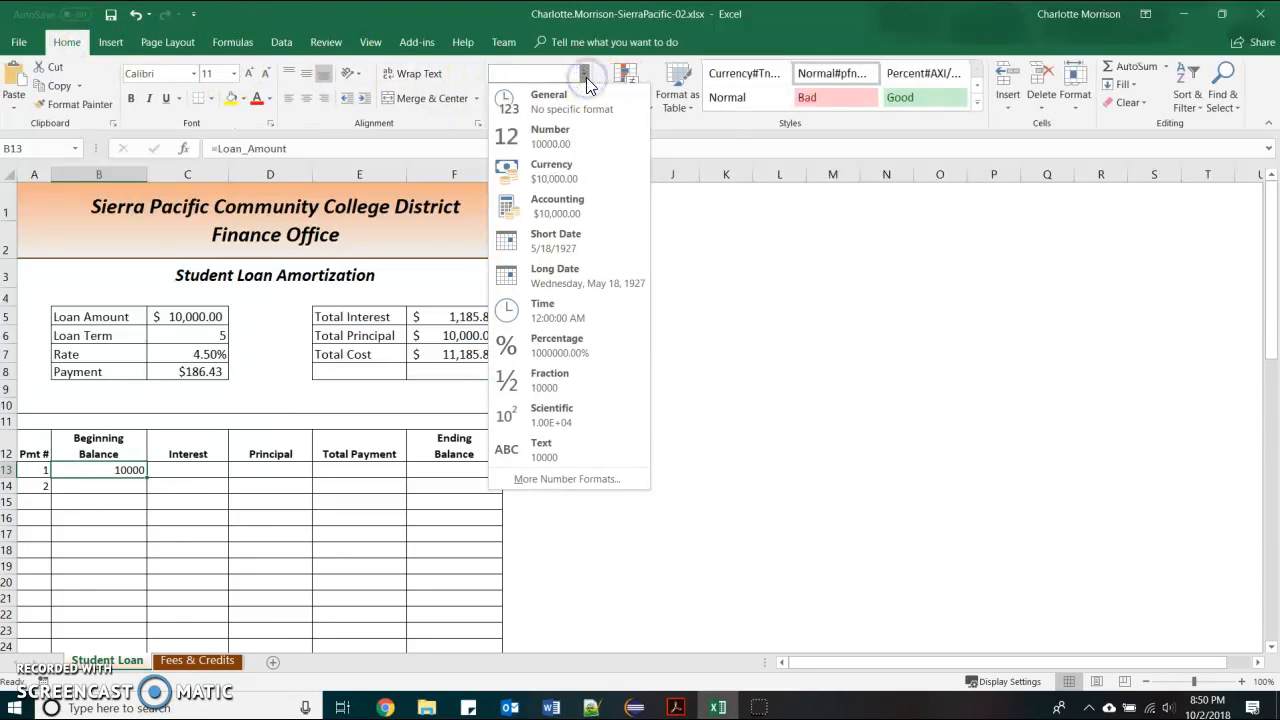
click(566, 200)
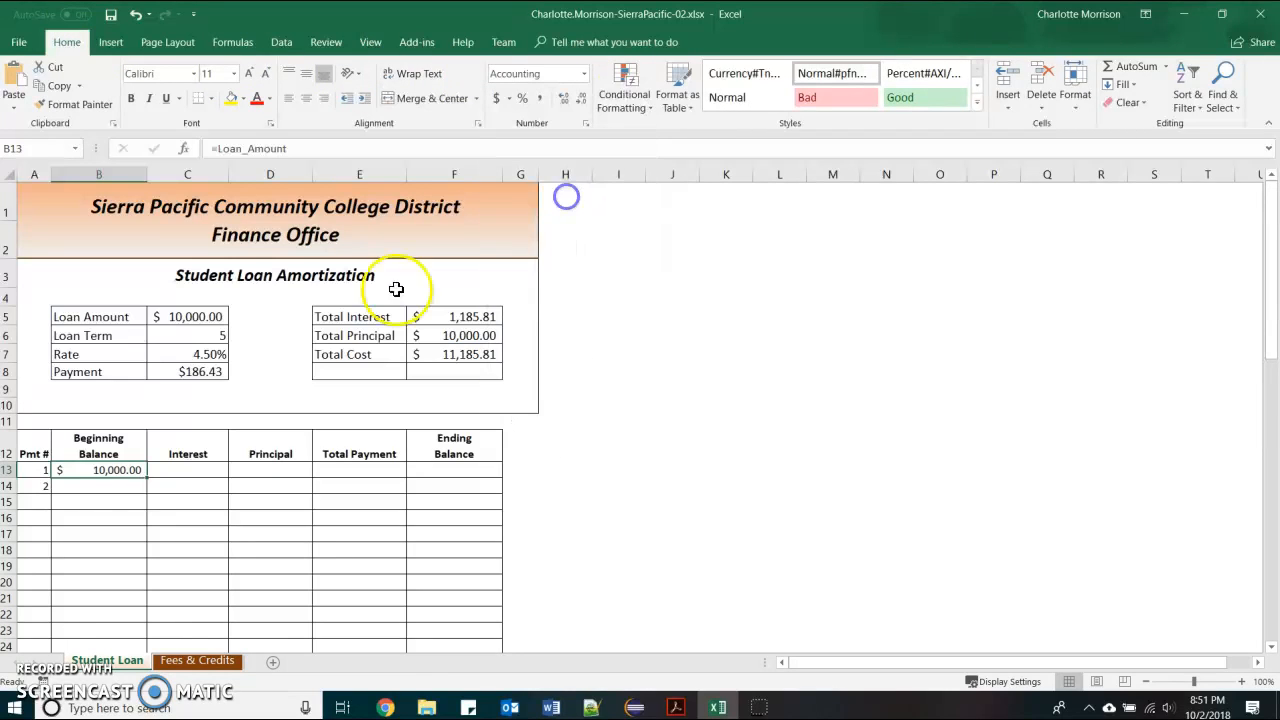
Enter =B13*(Rate/12) in C13 for first-month interest of 37.5, then select the Principal cell
click(184, 470)
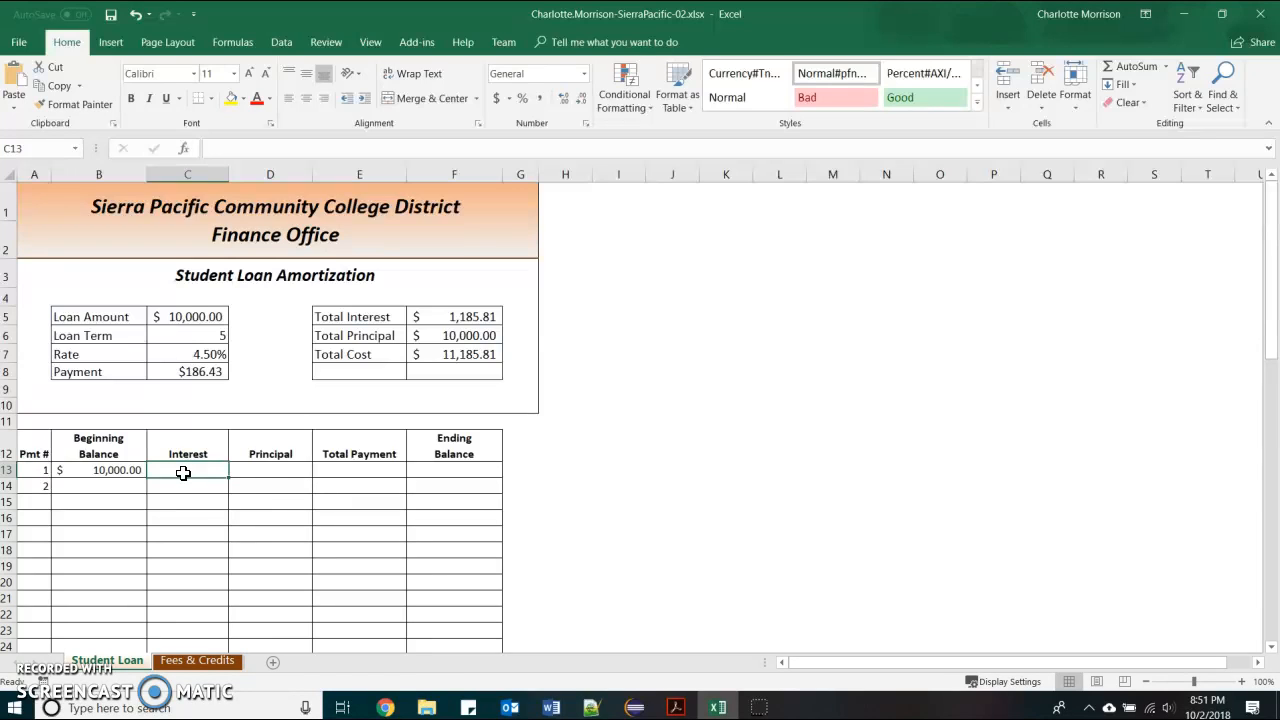
text(=)
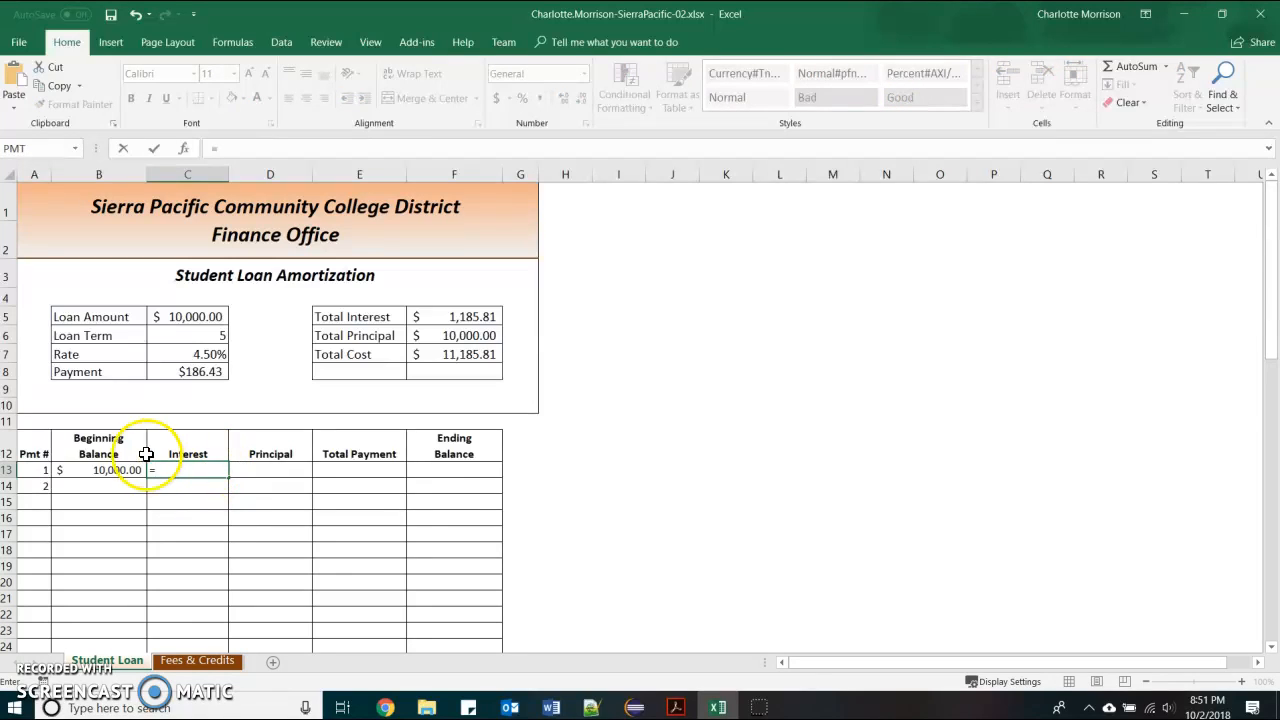
click(121, 470)
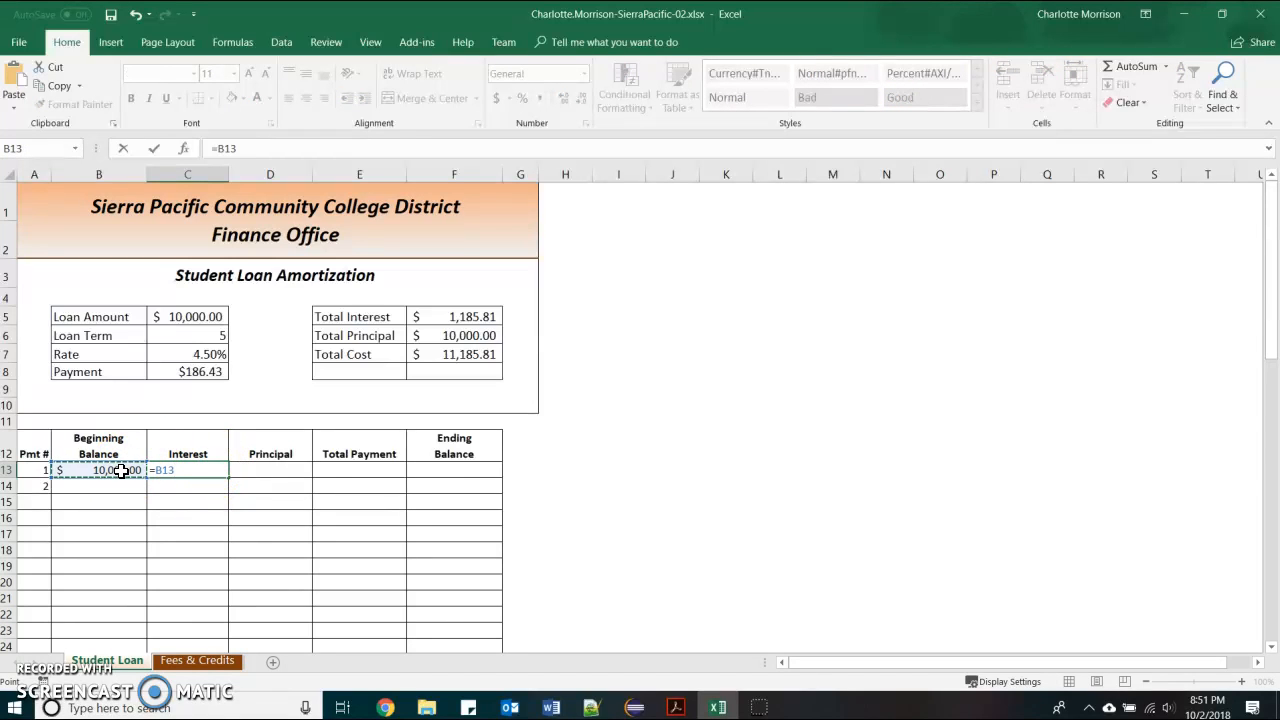
text(*)
click(204, 354)
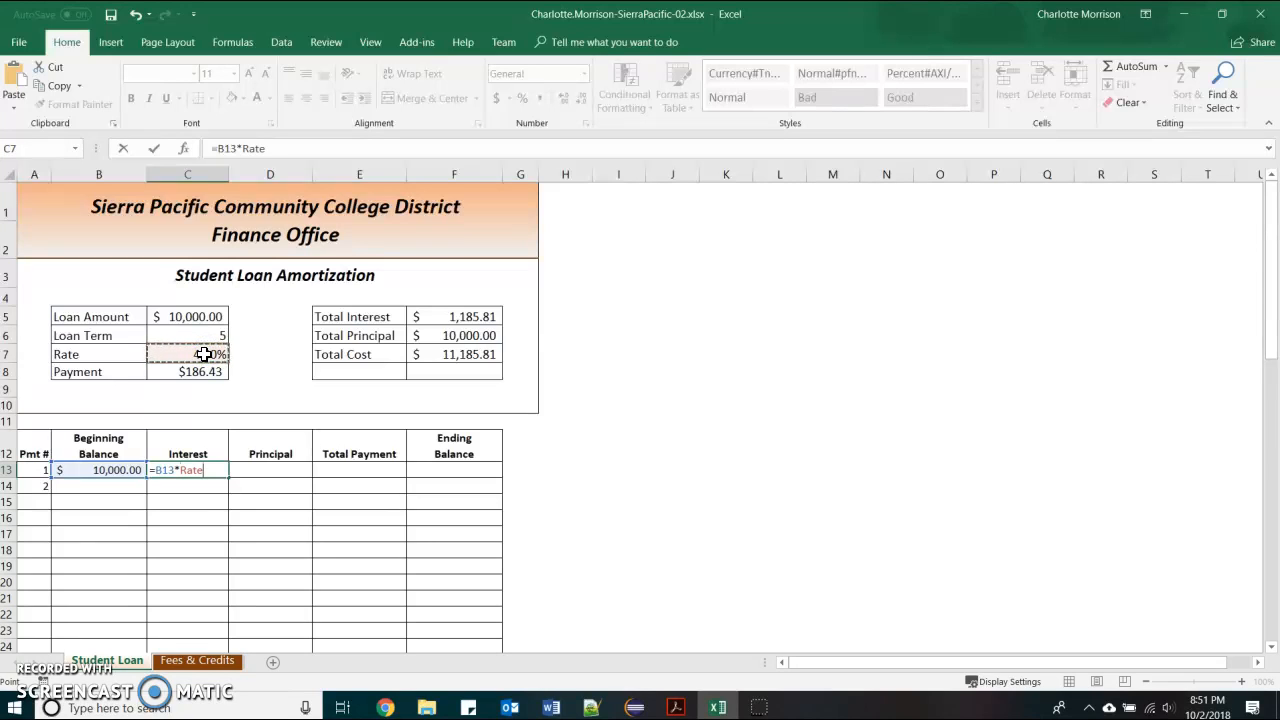
key(Left)
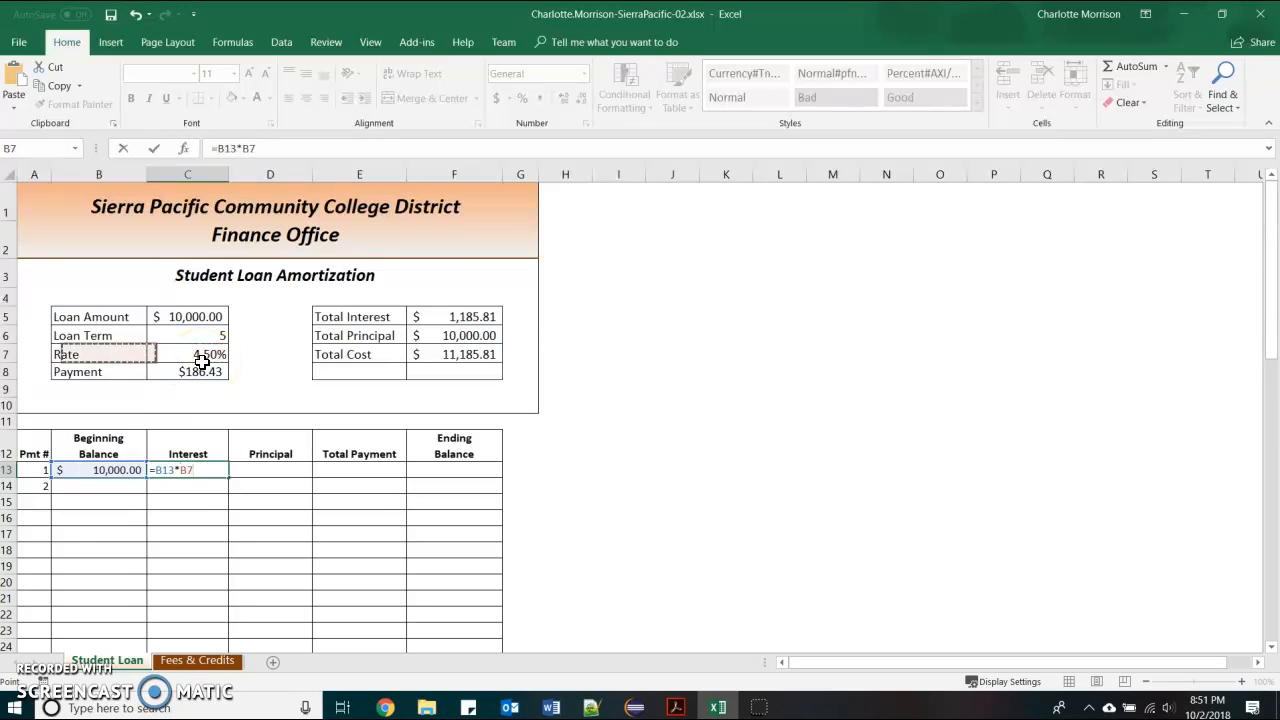
key(BackSpace)
key(BackSpace)
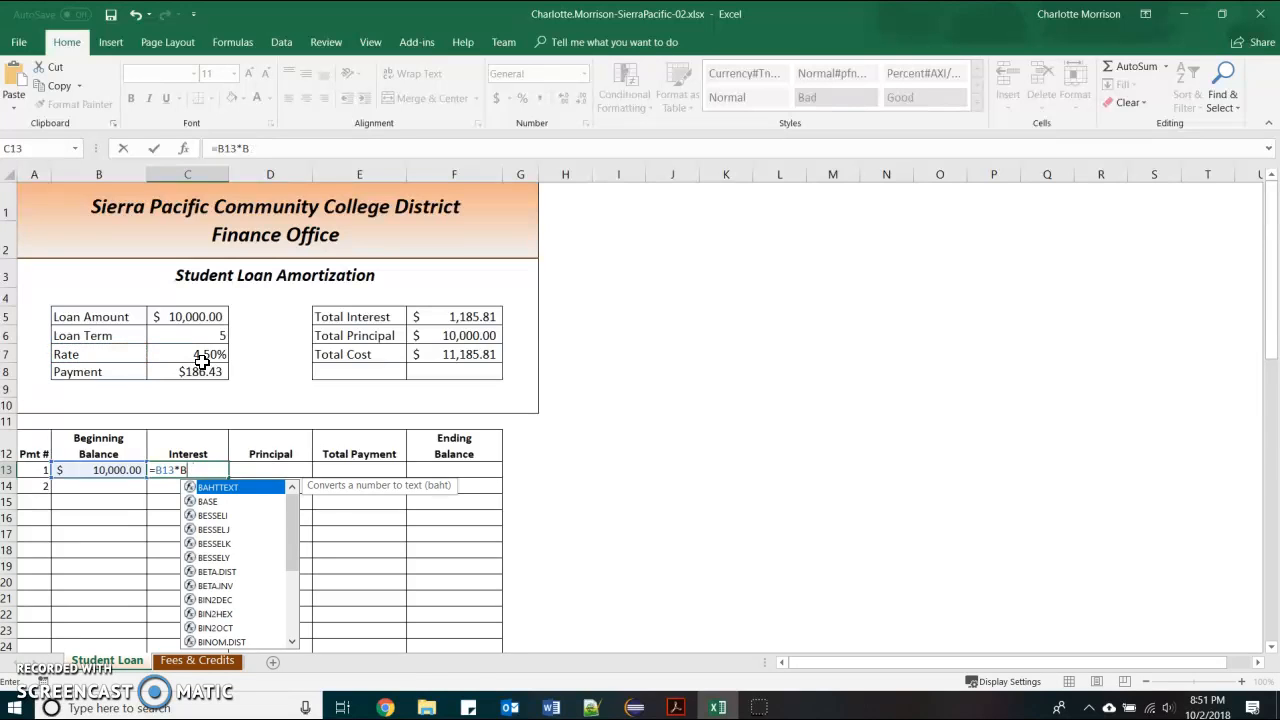
text(()
click(199, 355)
text(/)
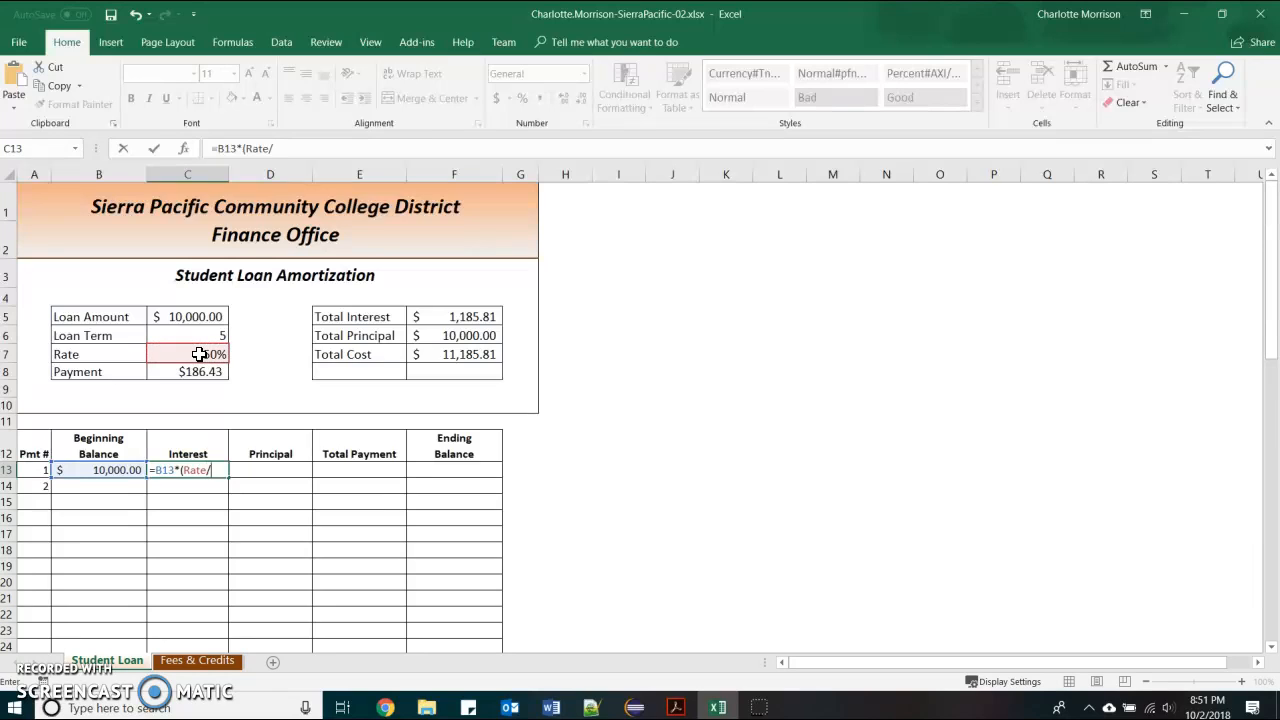
text(12))
key(Tab)
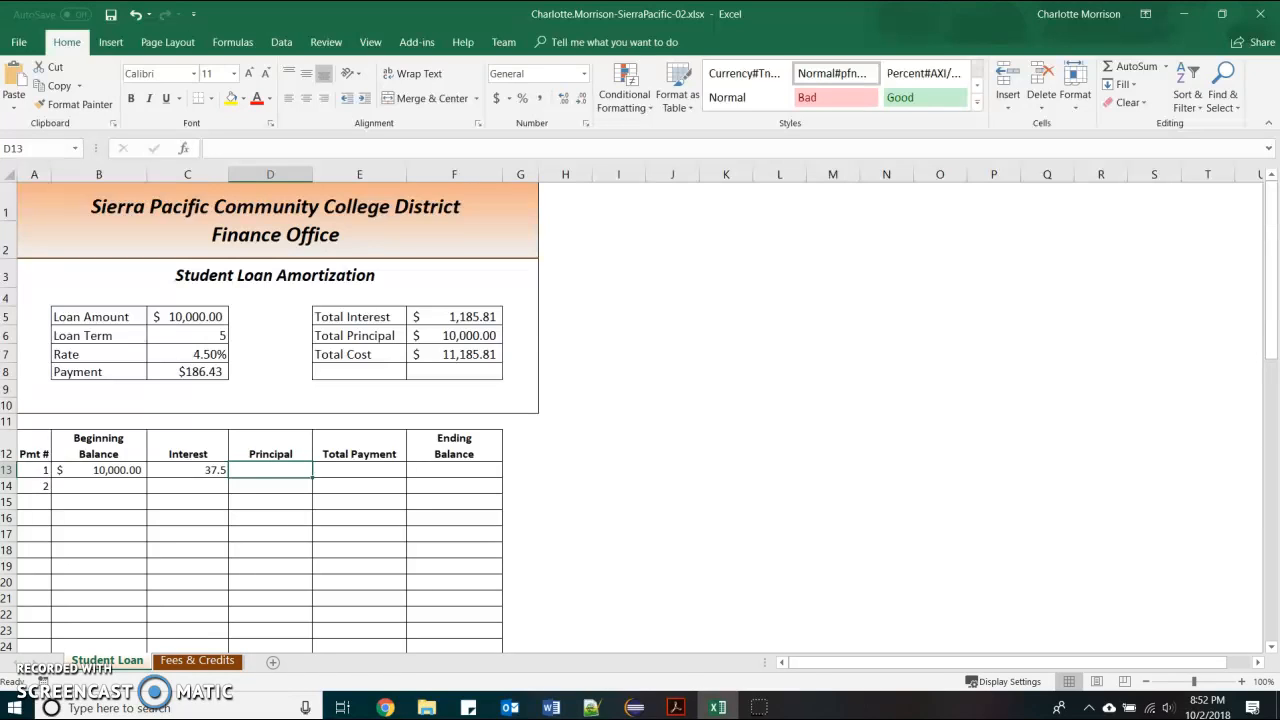
click(270, 471)
click(263, 476)
Enter =Payment-C13 in D13 so the first principal is 148.93
click(179, 540)
text(=)
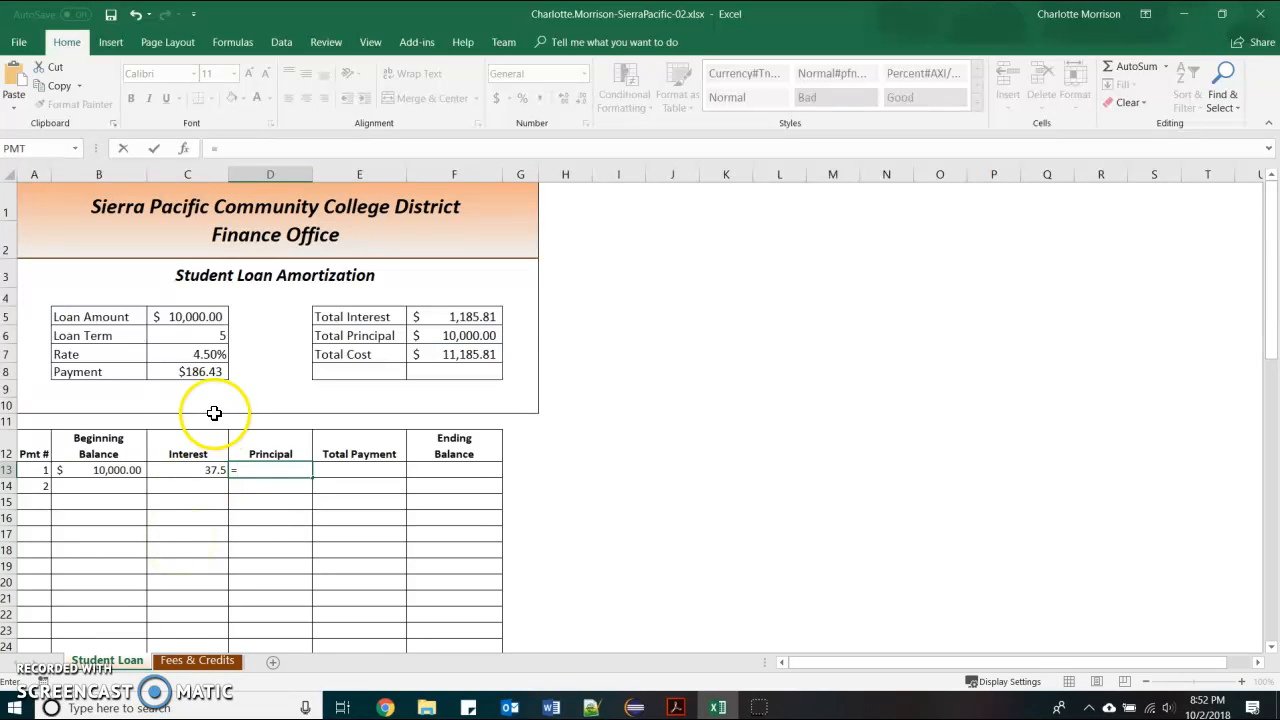
click(210, 373)
text(-)
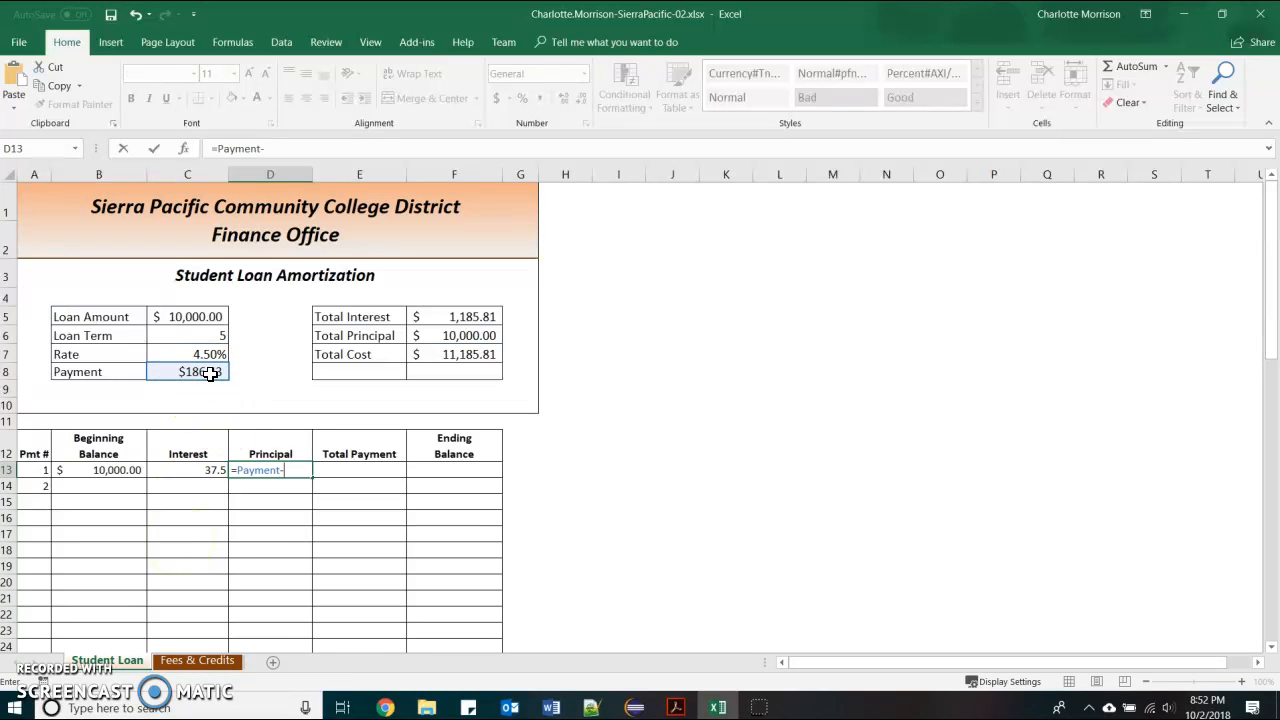
click(181, 462)
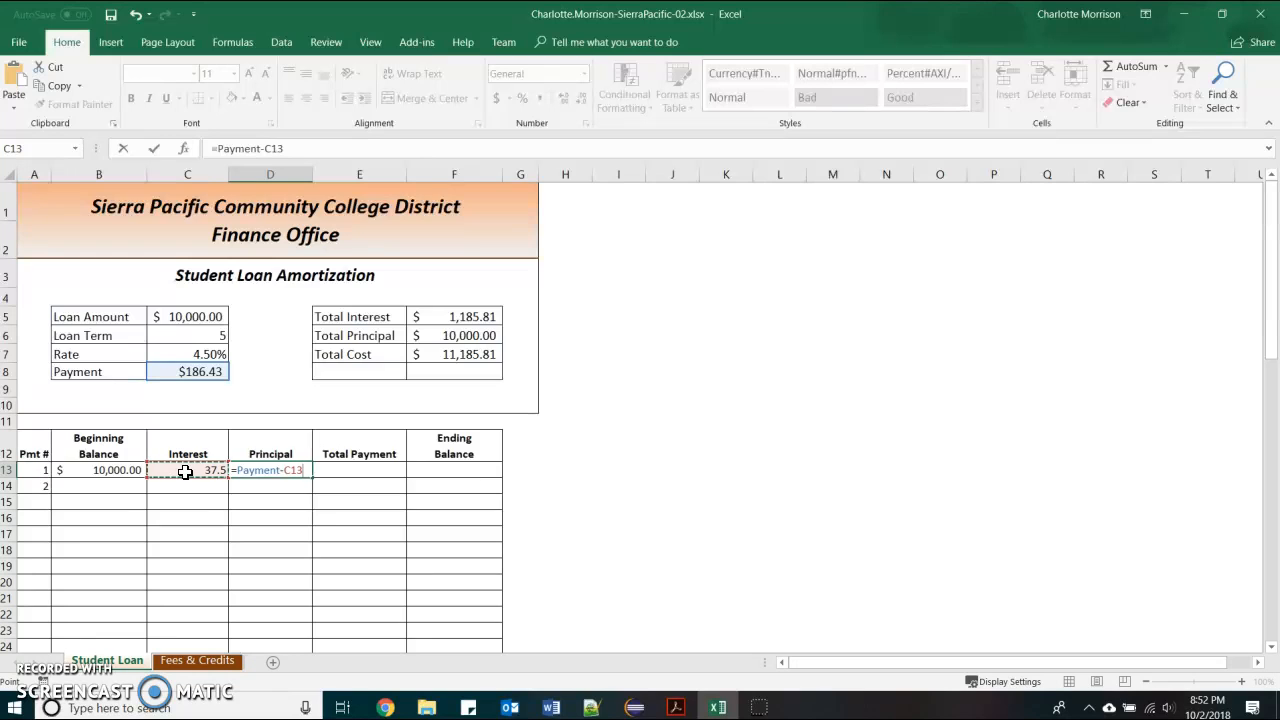
key(Tab)
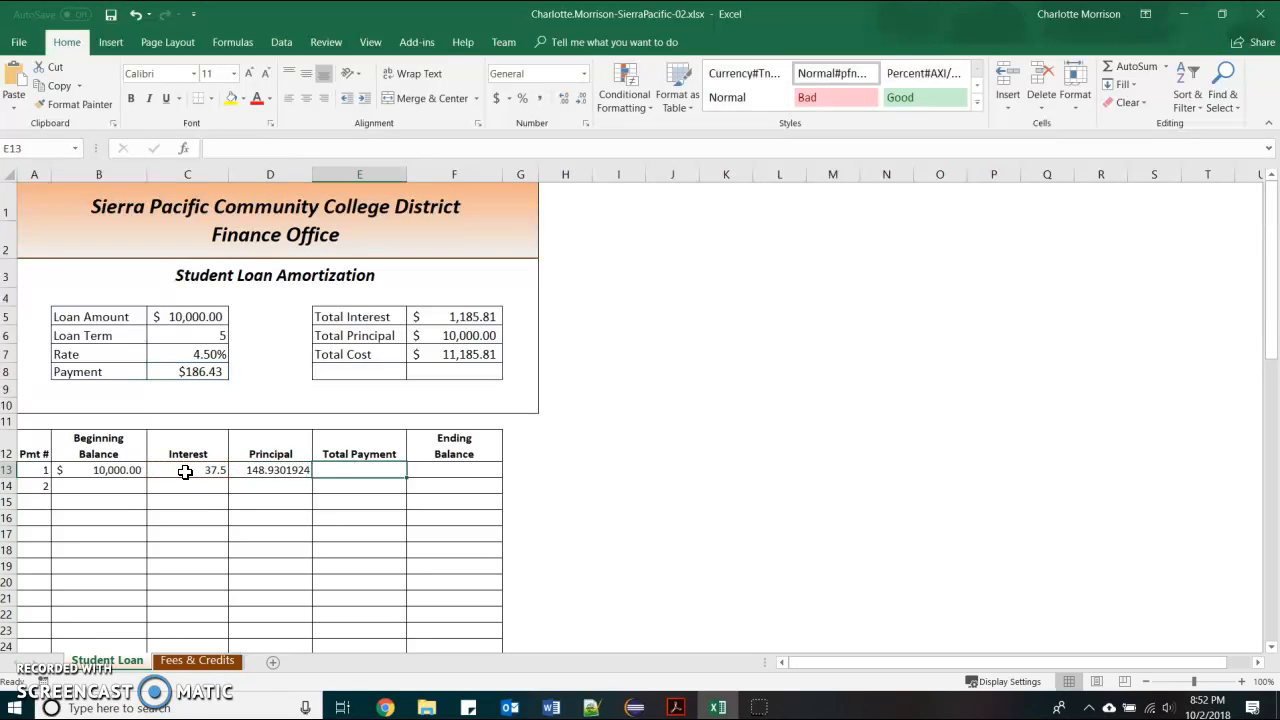
click(278, 470)
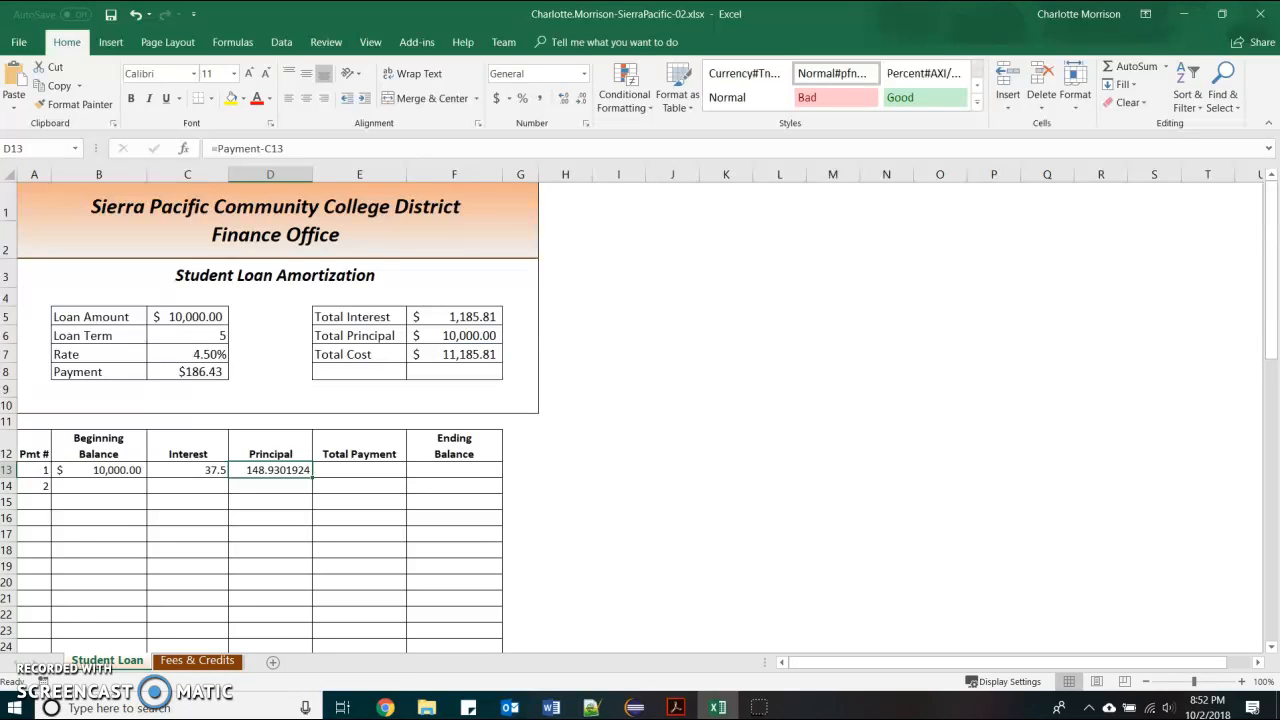
Enter =C13+D13 in E13 for a first total payment of 186.43
click(351, 469)
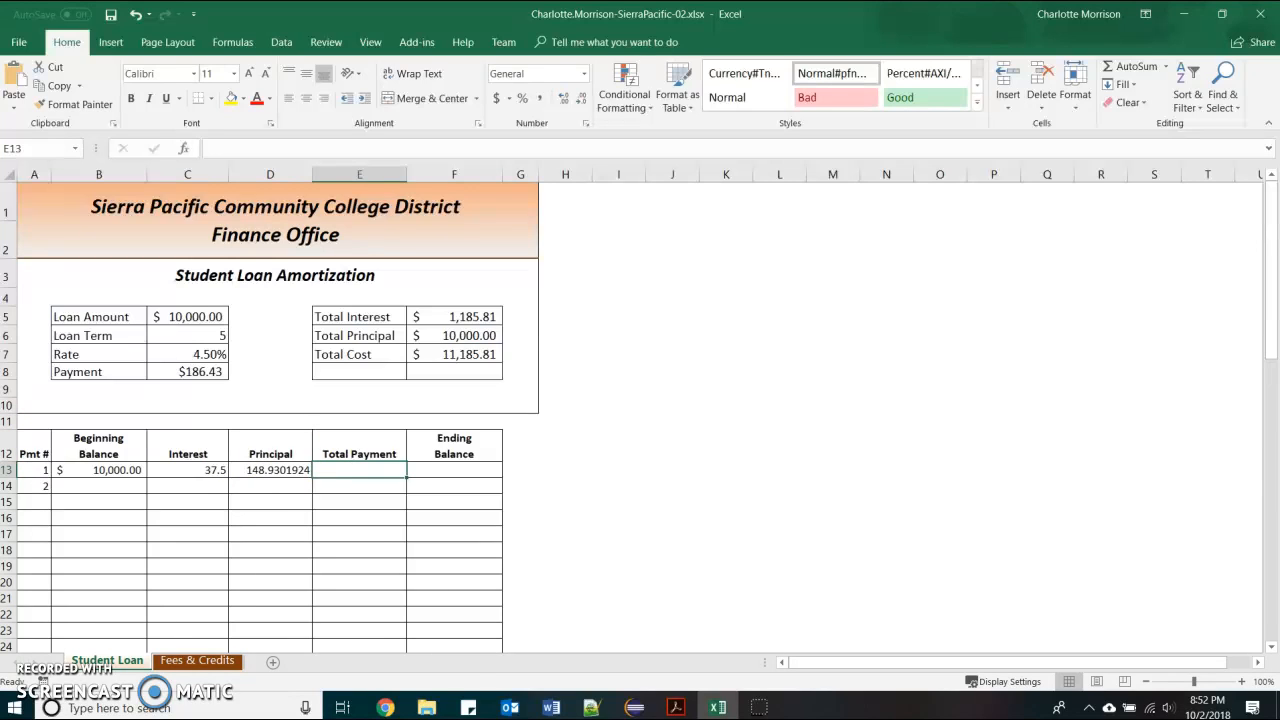
text(=)
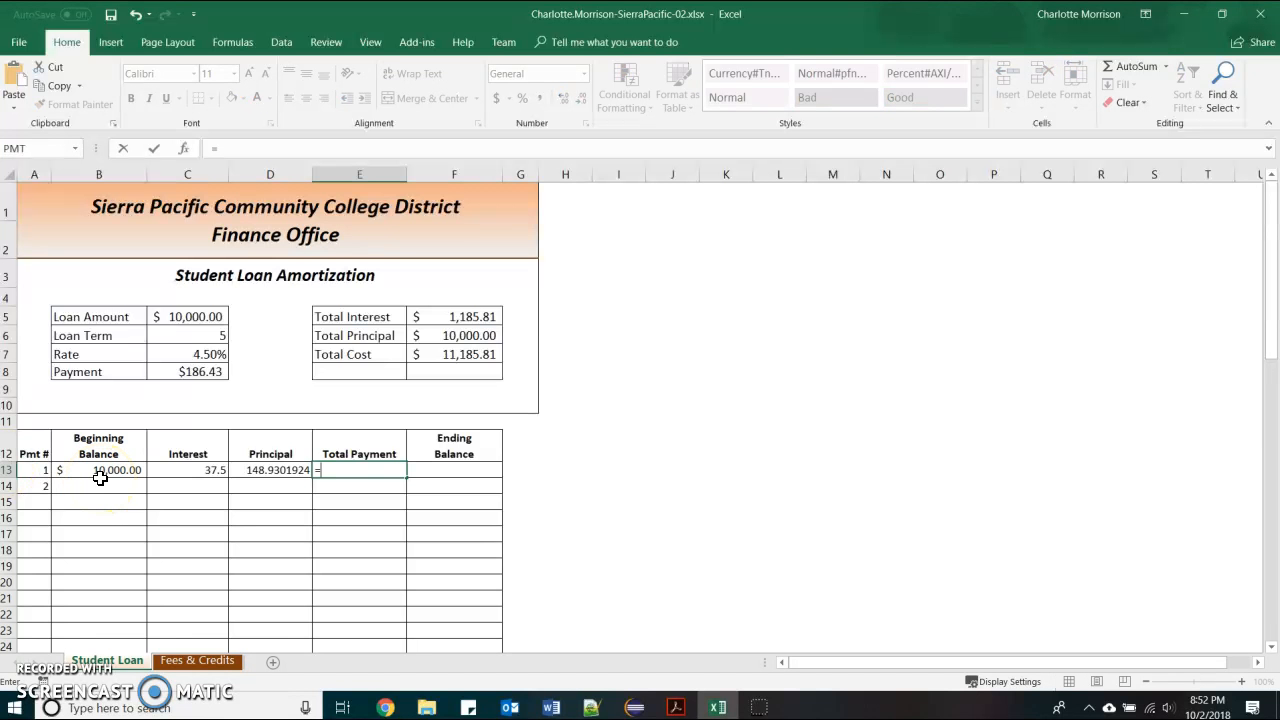
click(186, 480)
click(194, 470)
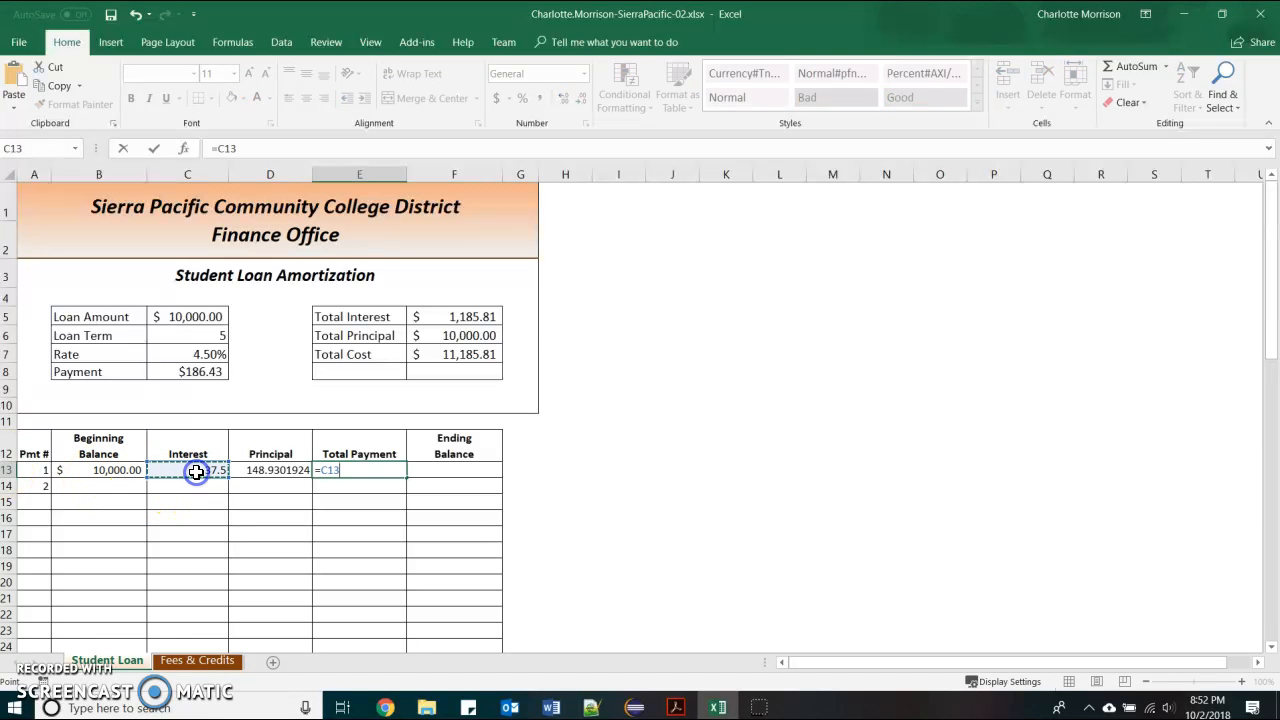
text(+)
click(289, 471)
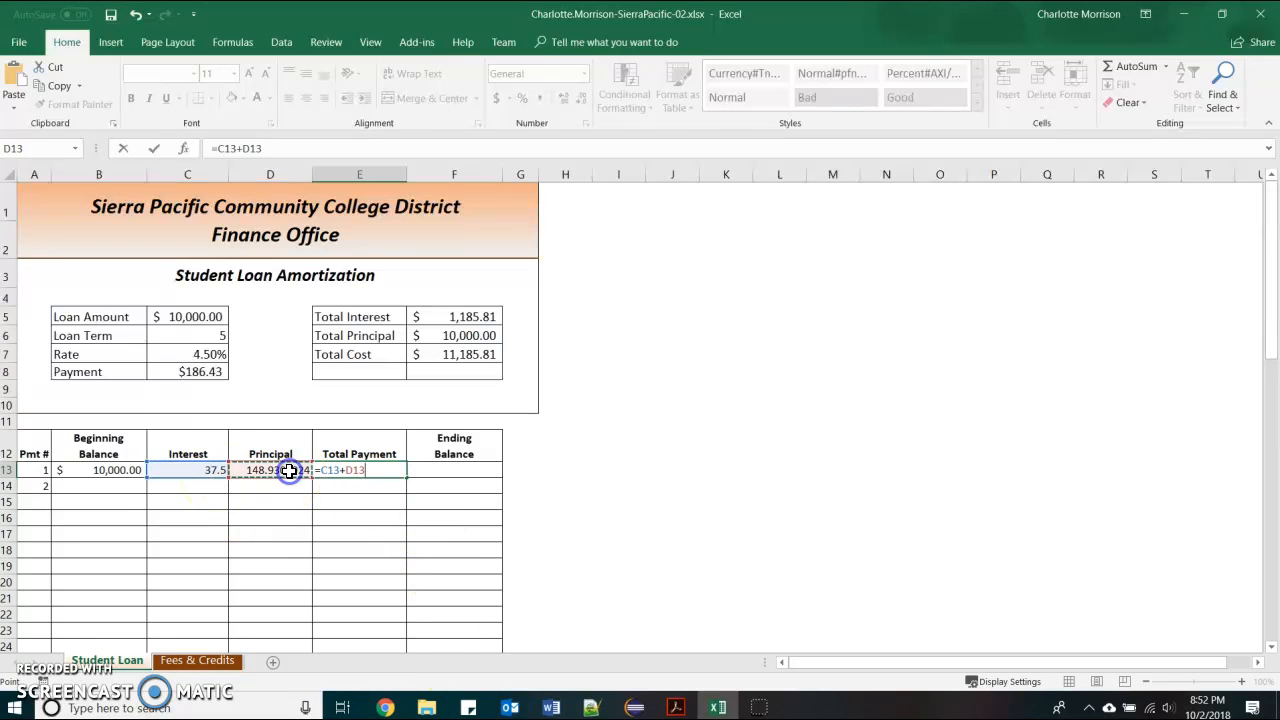
key(Tab)
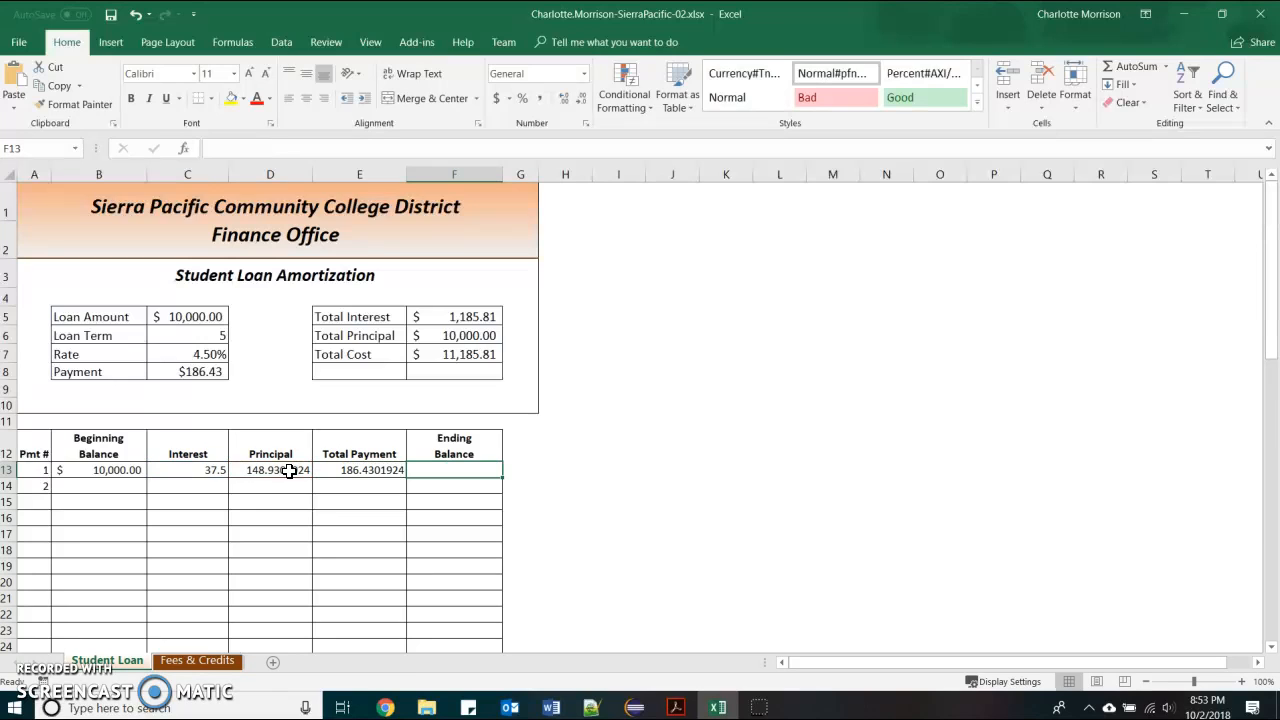
key(alt+Tab)
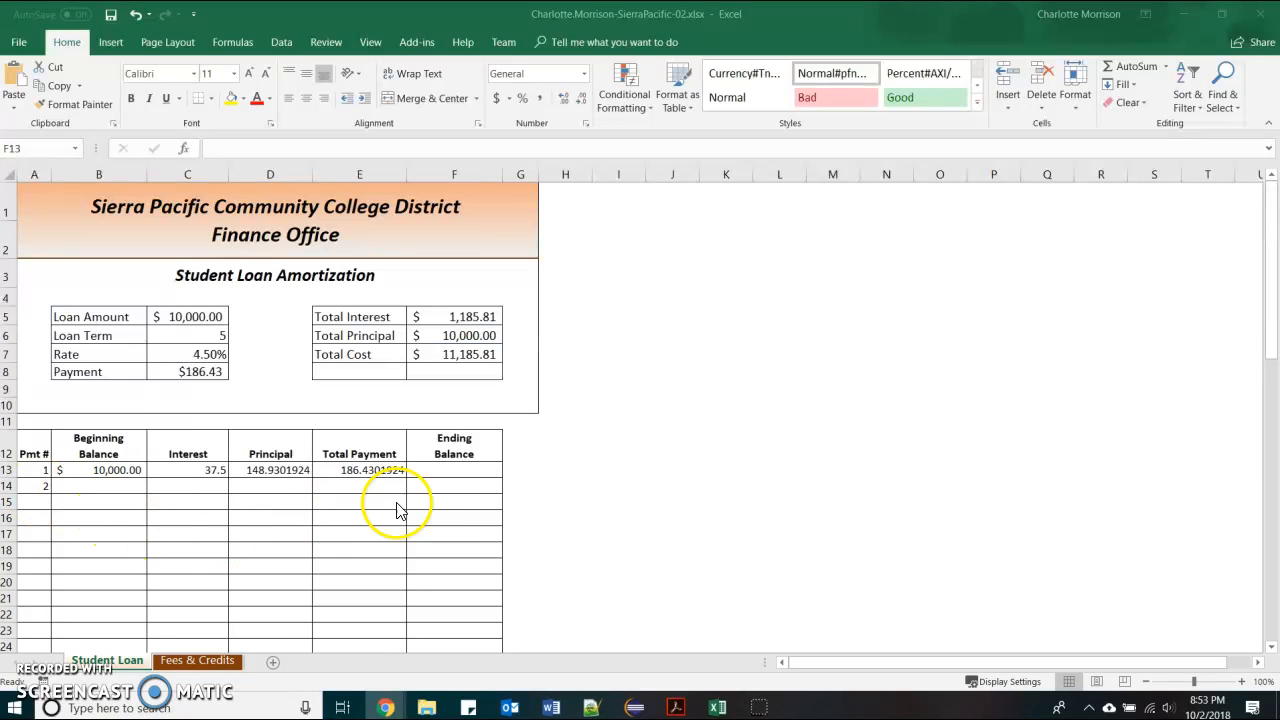
Enter =B13-D13 in F13 so the first ending balance reads 9,851.07
click(429, 469)
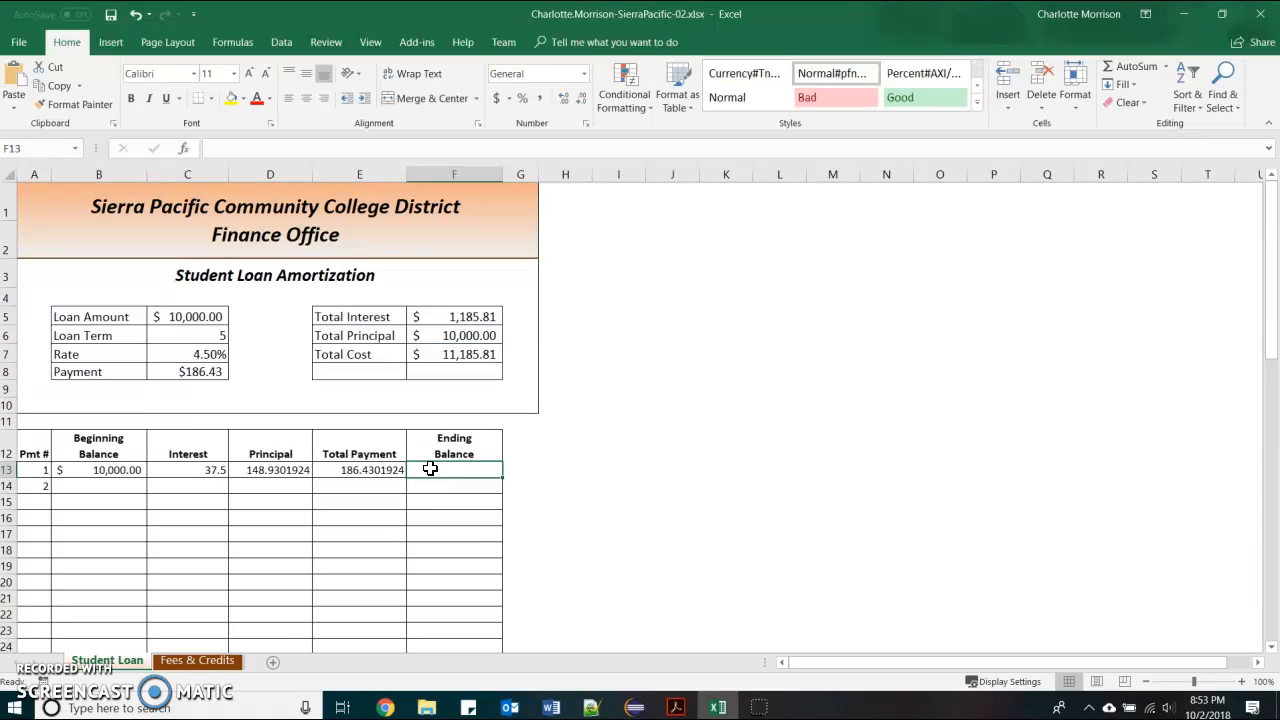
text(=)
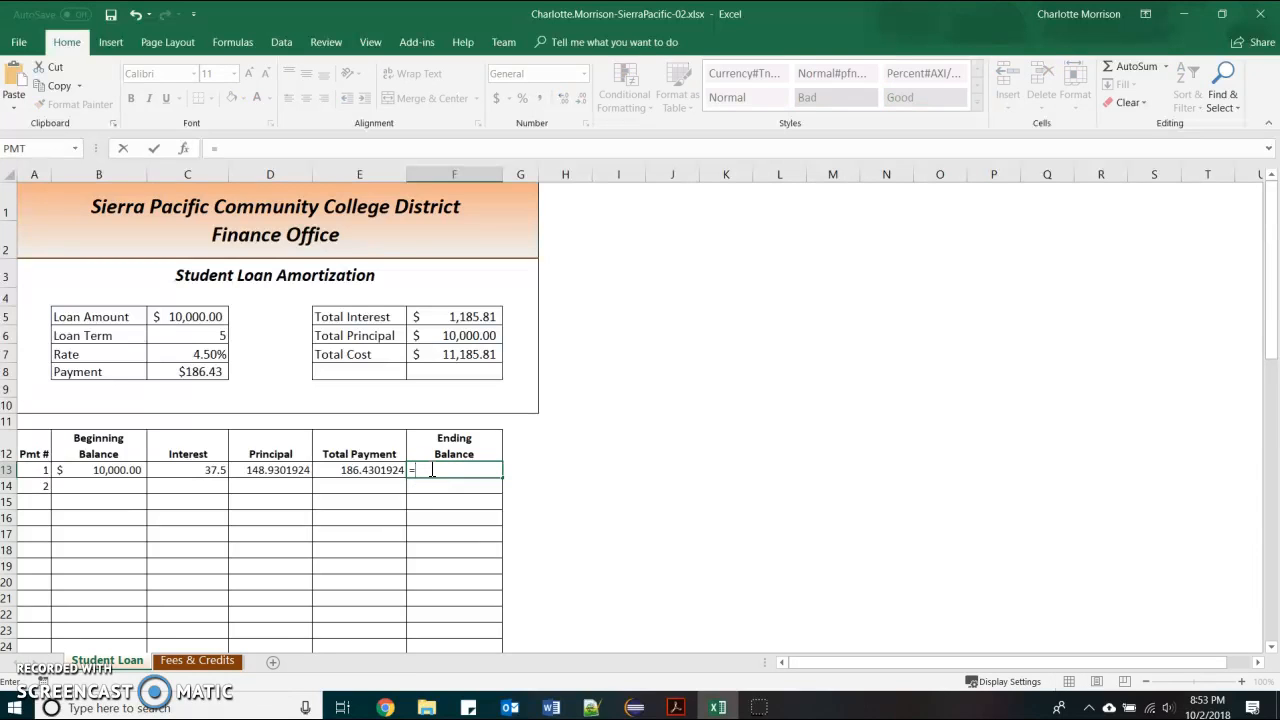
click(127, 470)
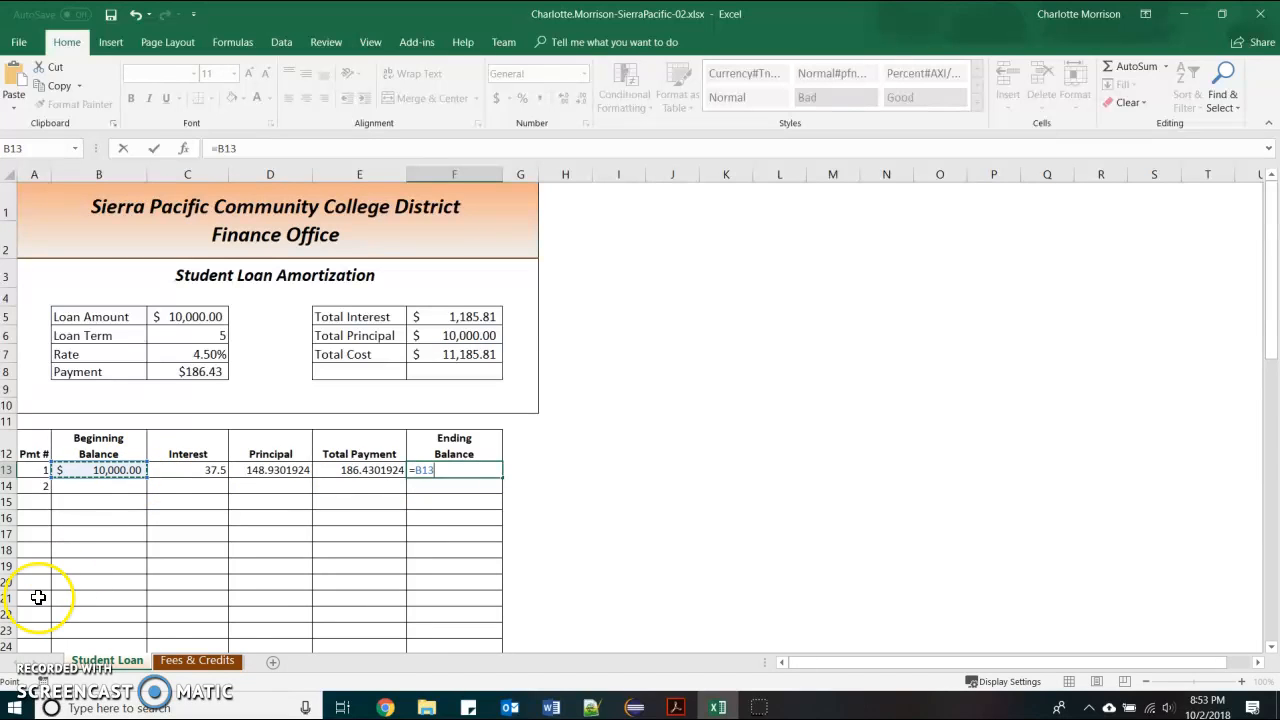
text(-)
click(270, 469)
key(Tab)
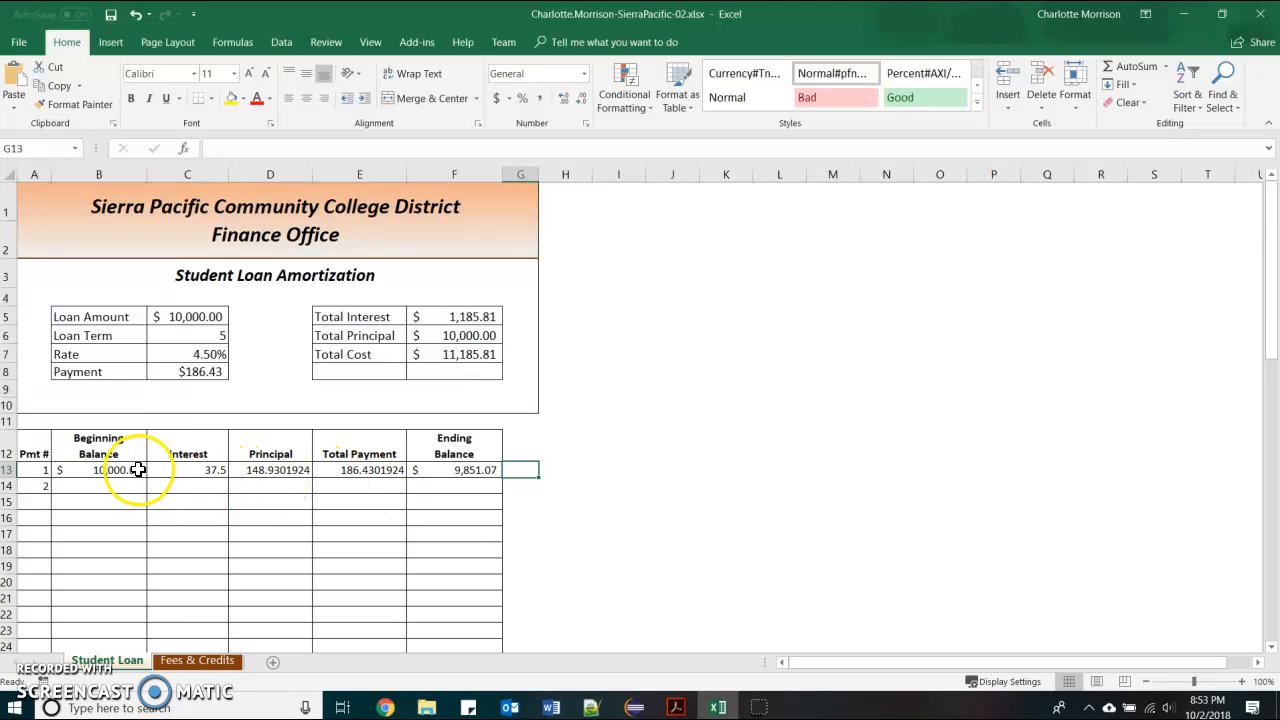
Apply Accounting format to B13:F13, showing $ 37.50, $ 148.93 and $ 186.43
drag(131, 468, 423, 474)
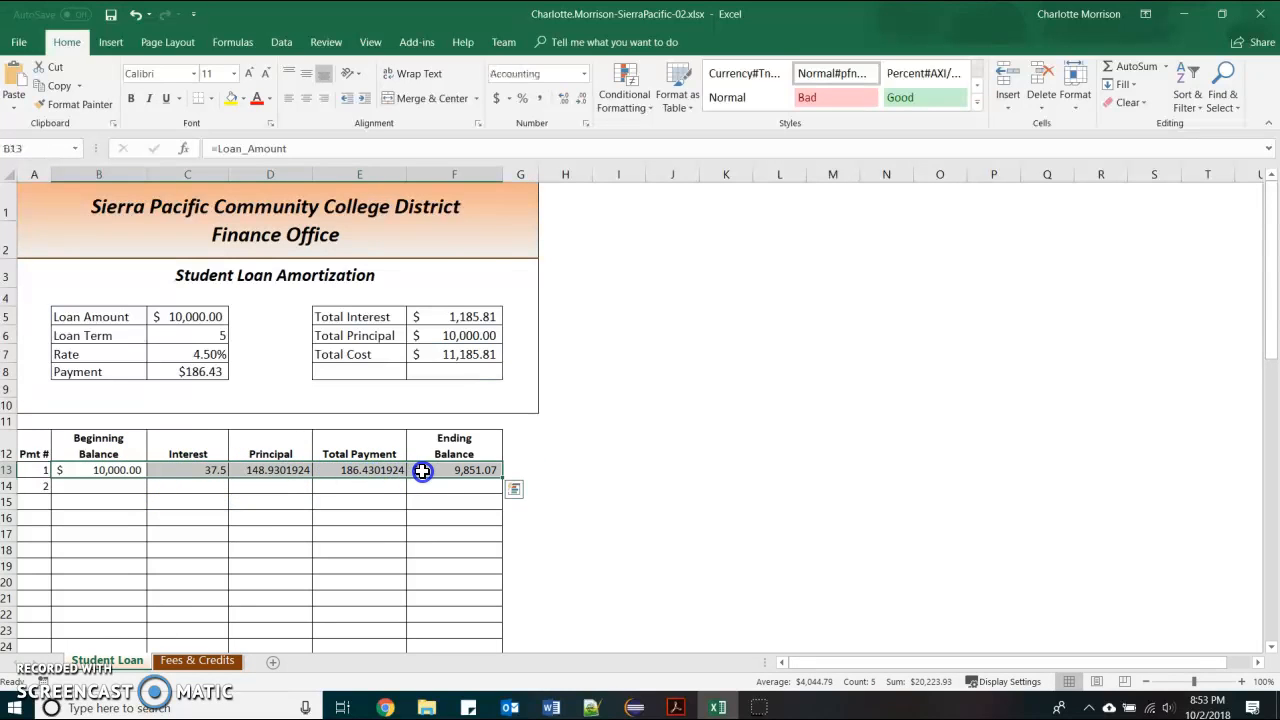
click(584, 74)
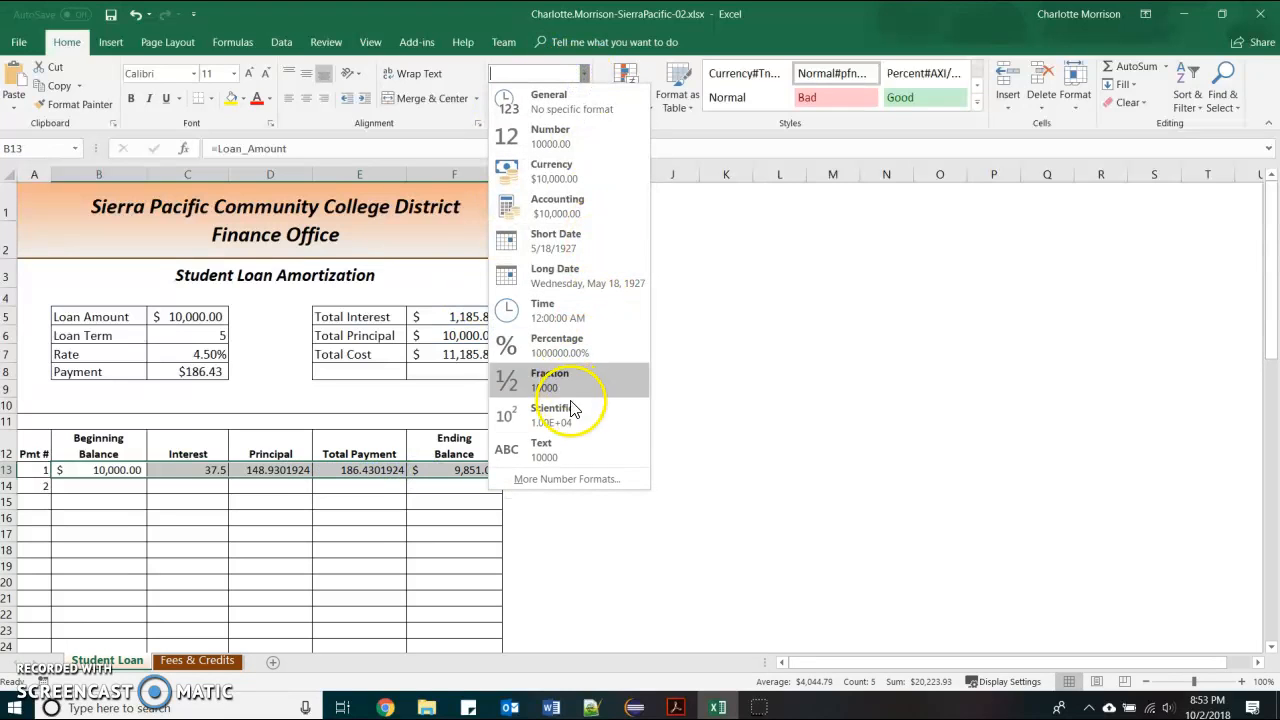
click(589, 206)
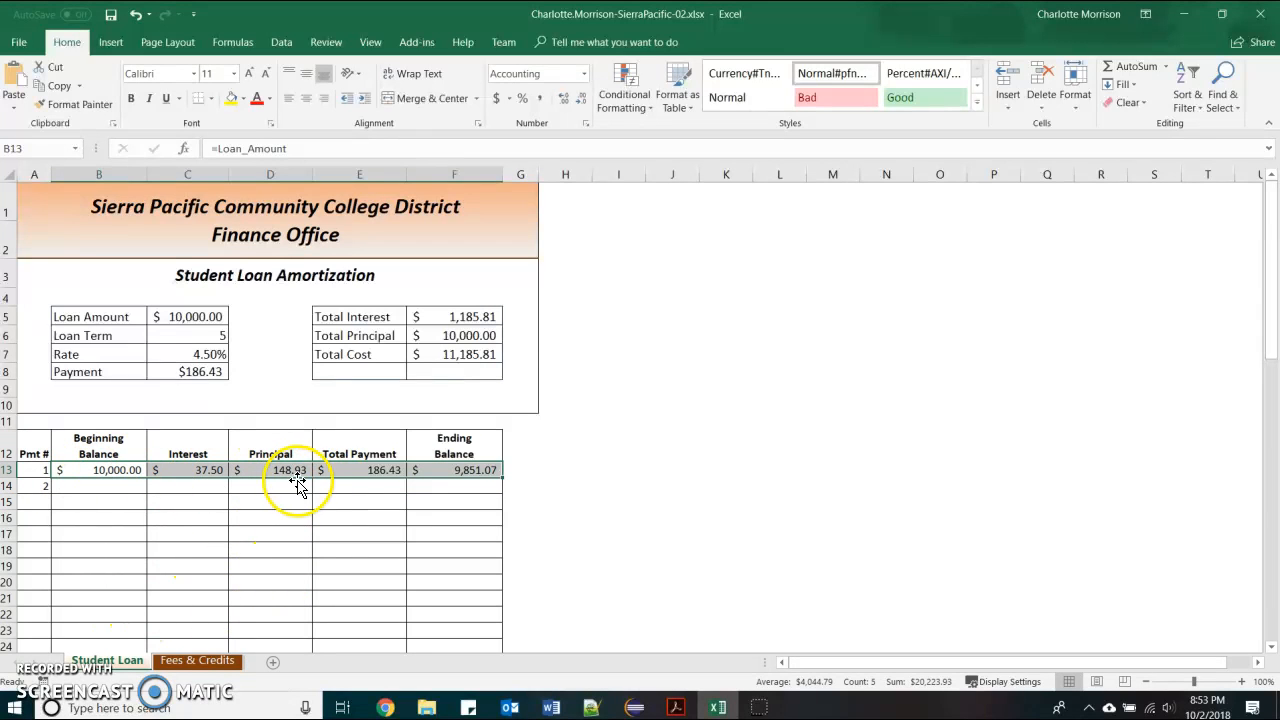
Review the interest, principal and total payment formulas in C13, D13 and E13
click(202, 470)
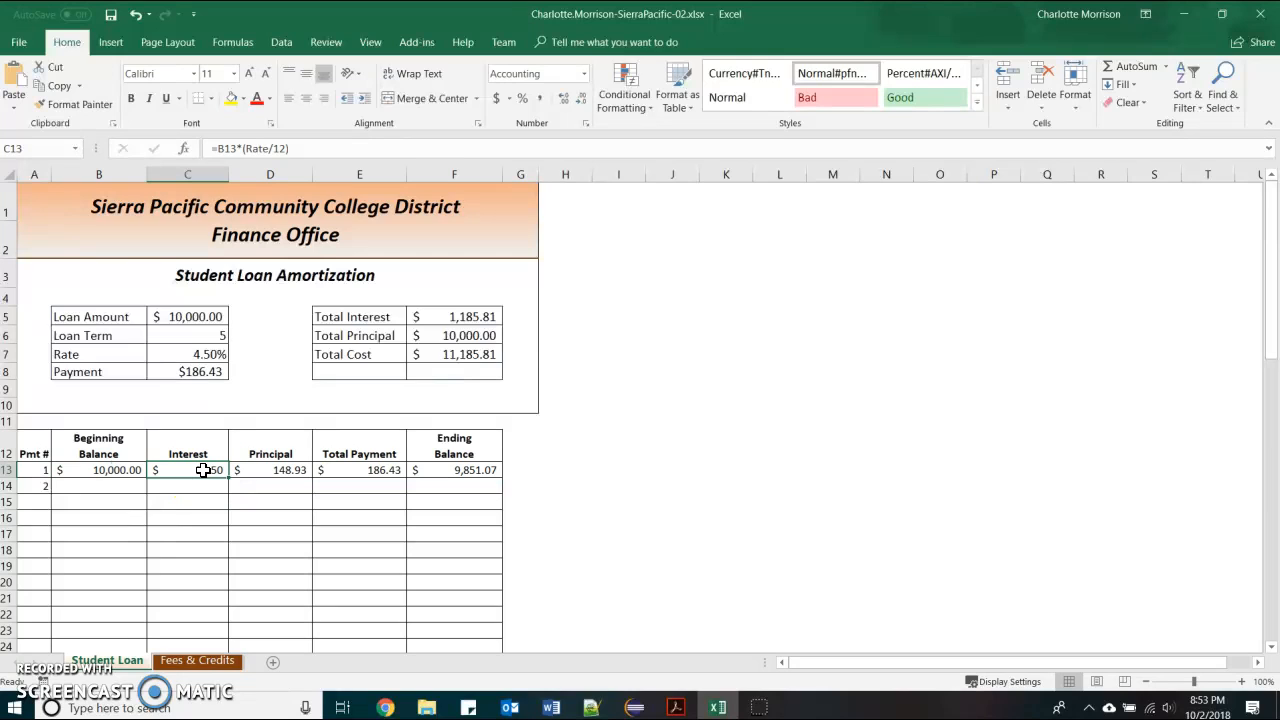
click(266, 478)
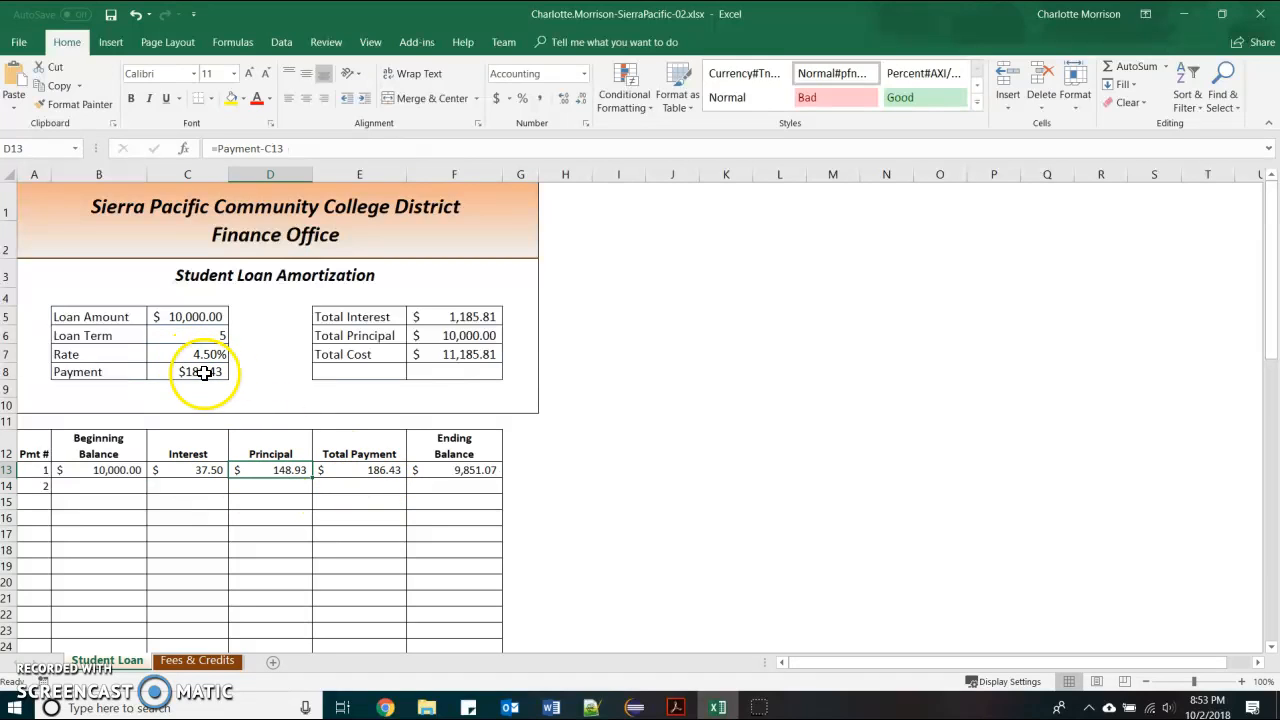
click(345, 467)
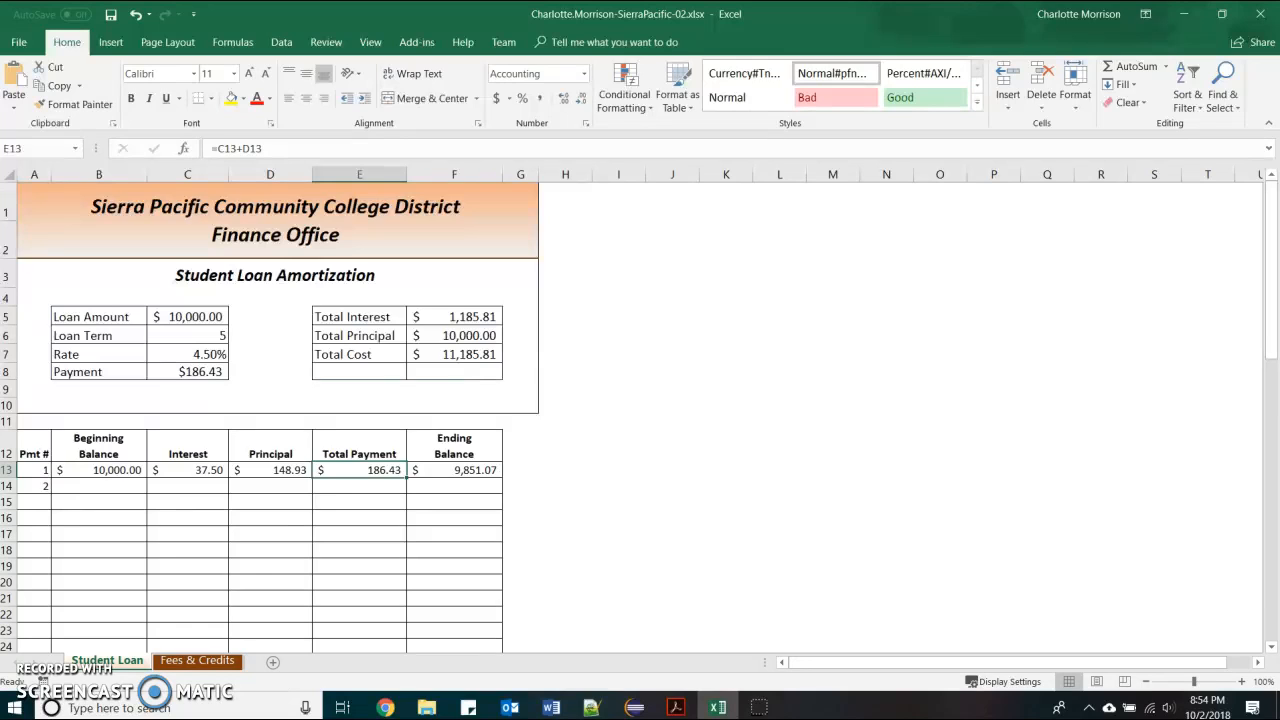
click(38, 469)
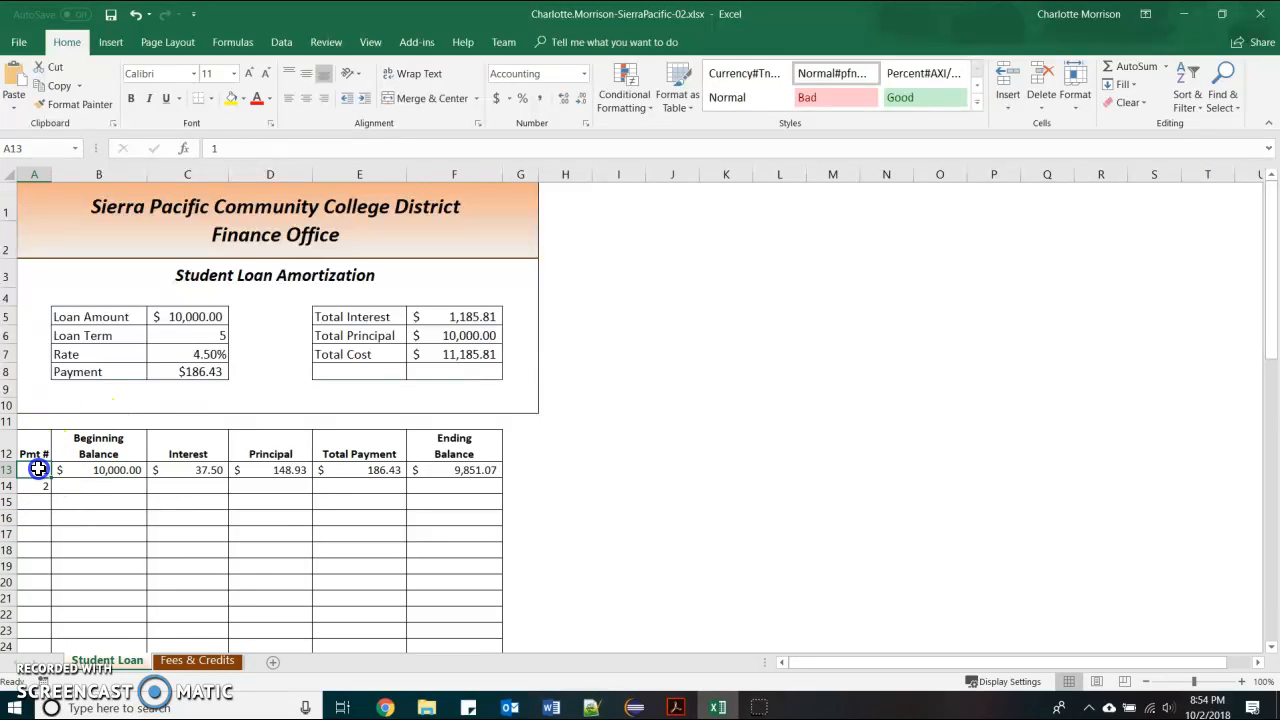
Extend the 1, 2 payment-number series down A13:A72 to reach 60
drag(38, 469, 39, 479)
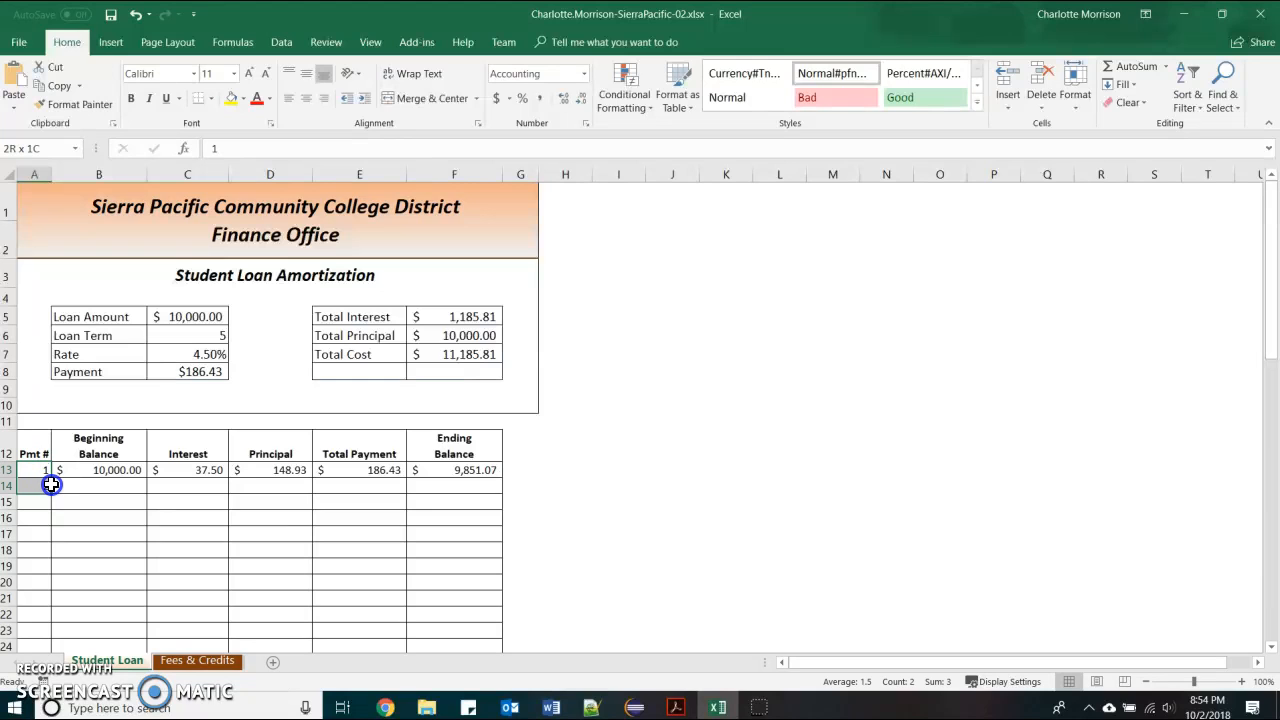
drag(51, 485, 51, 486)
scroll(75, 430, down, 1)
drag(51, 370, 53, 629)
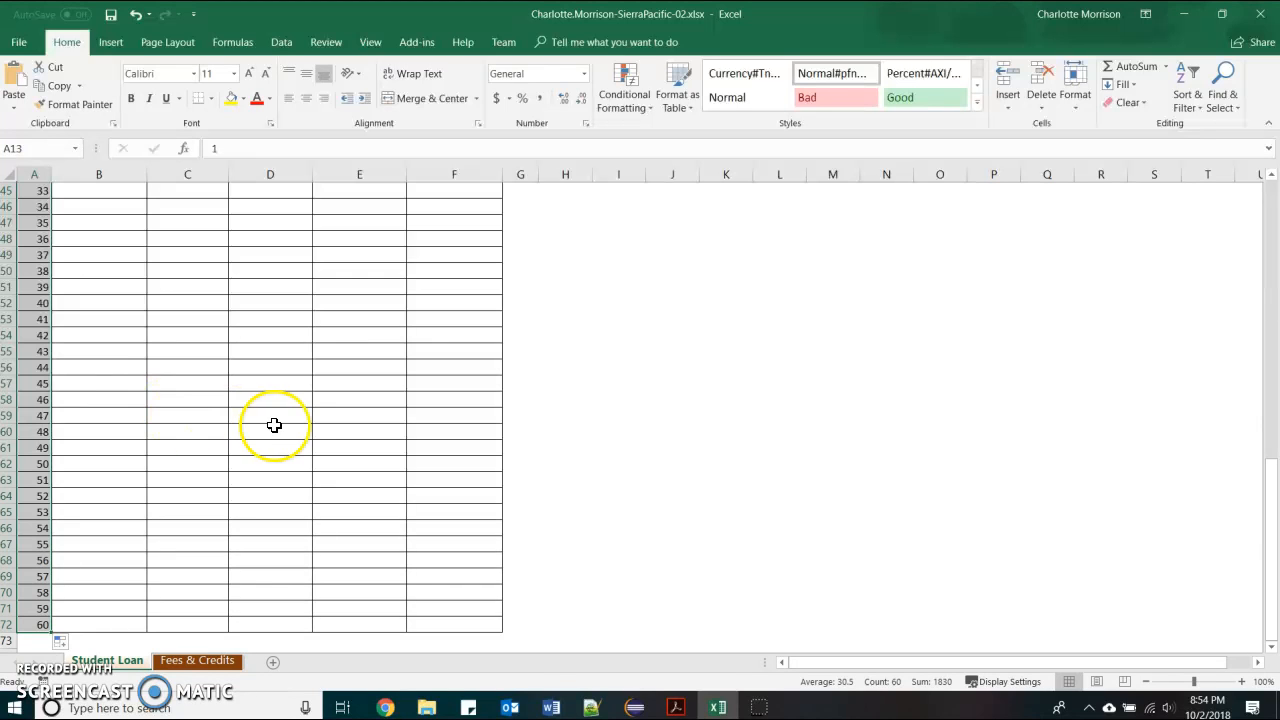
scroll(271, 423, up, 7)
scroll(193, 351, up, 7)
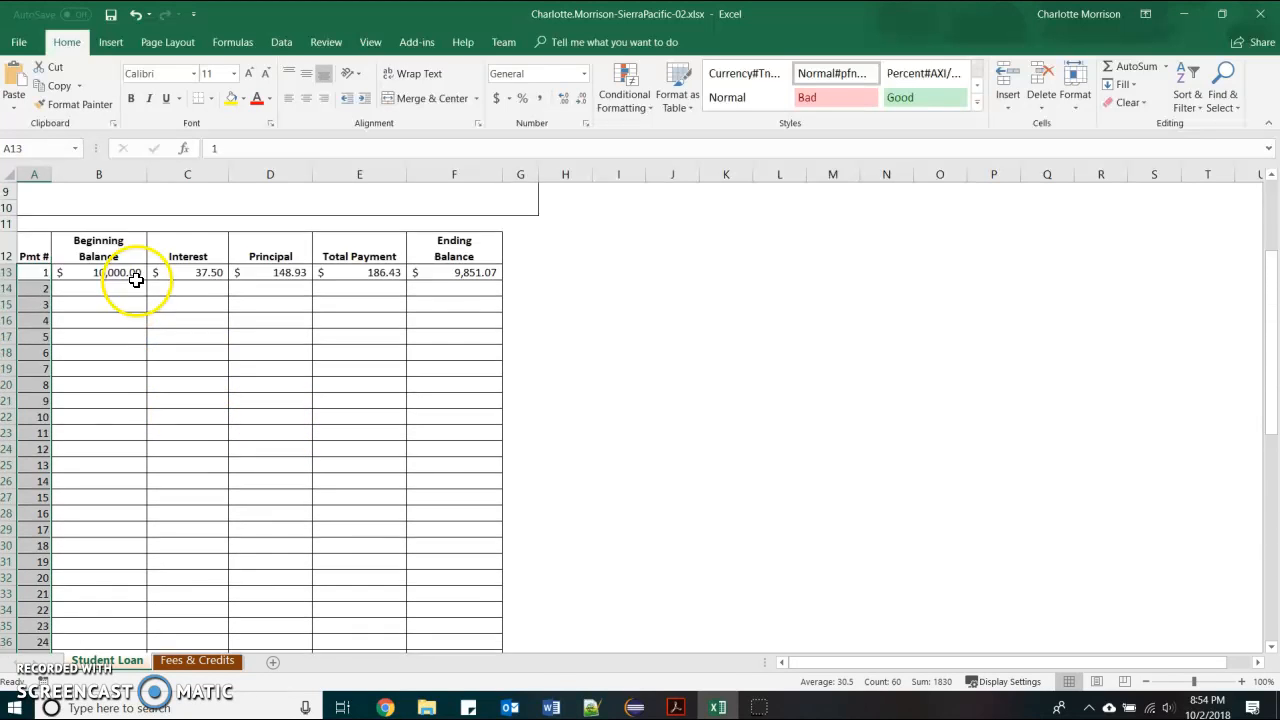
Enter =F13 in B14 to carry forward the 9,851.07 balance
click(107, 484)
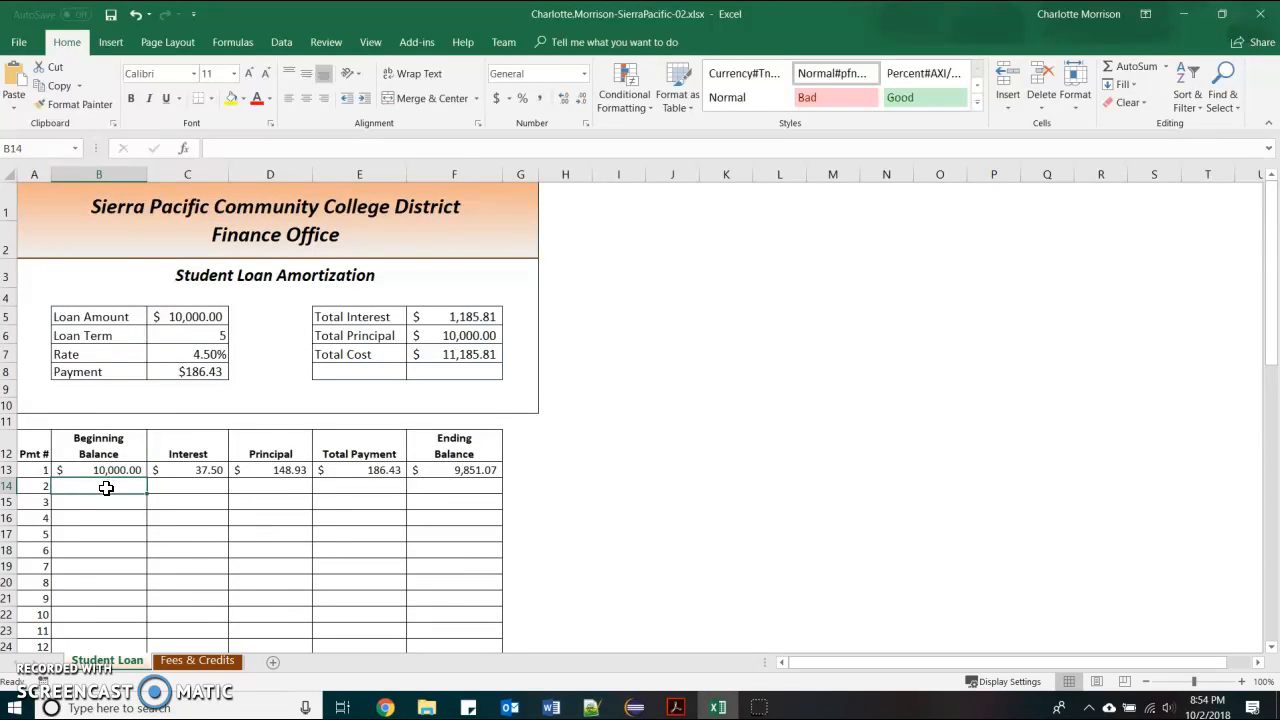
text(=)
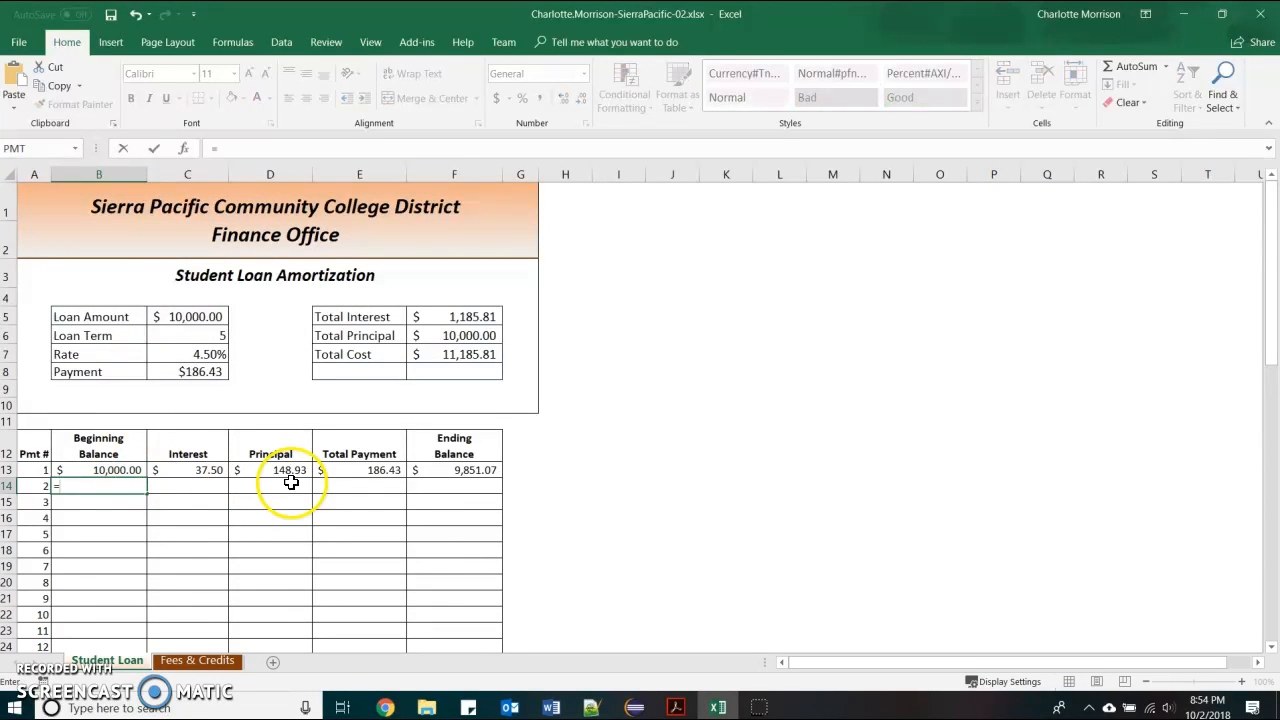
click(456, 472)
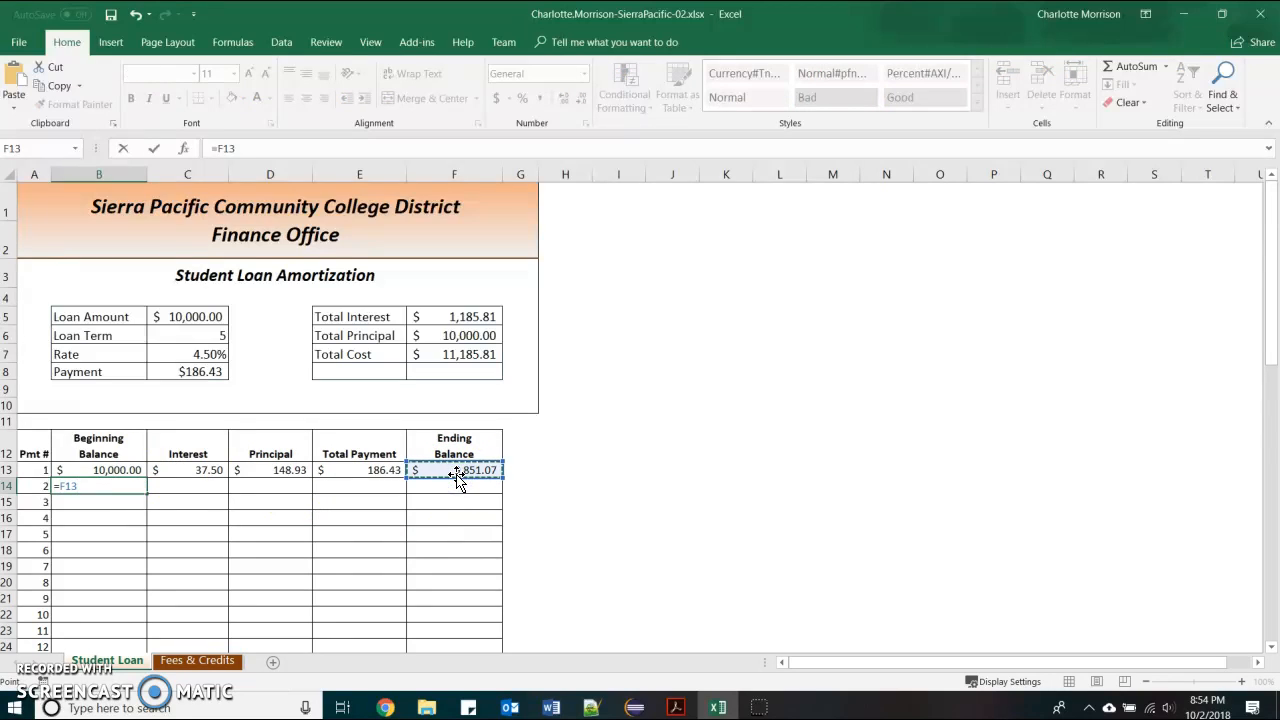
key(Tab)
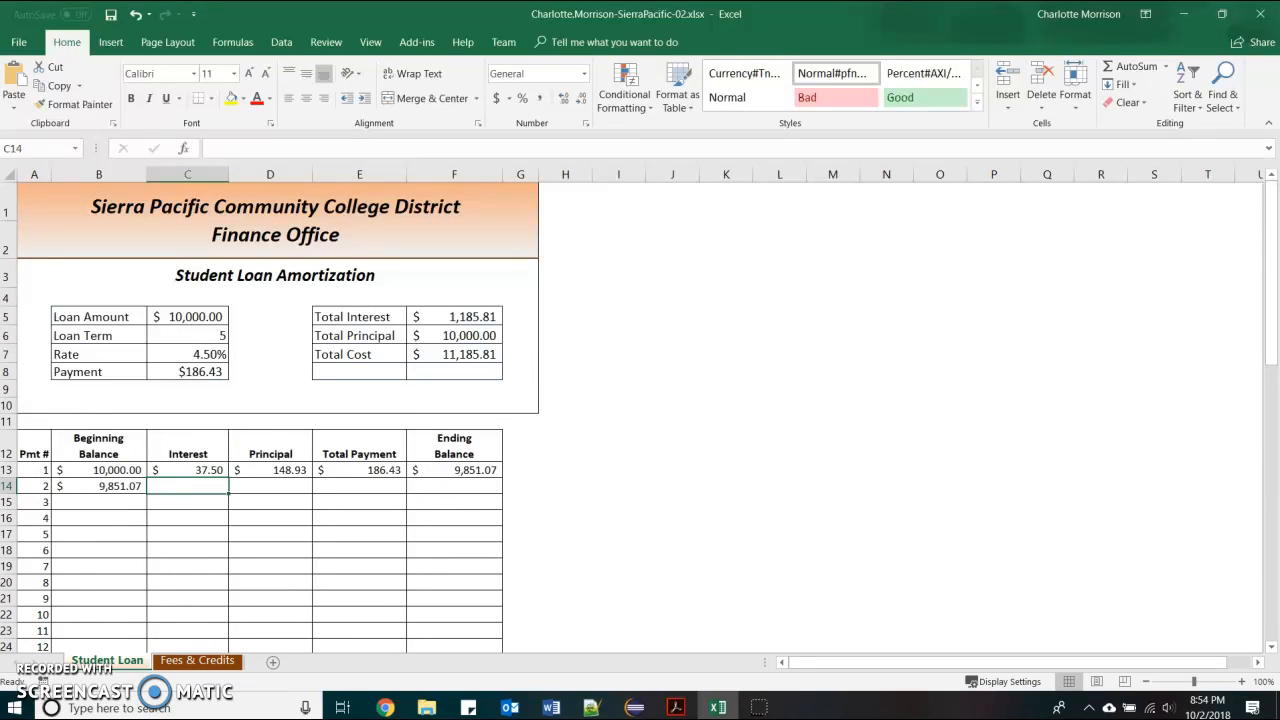
Verify that B14 references F13 and F13 holds =B13-D13
click(110, 486)
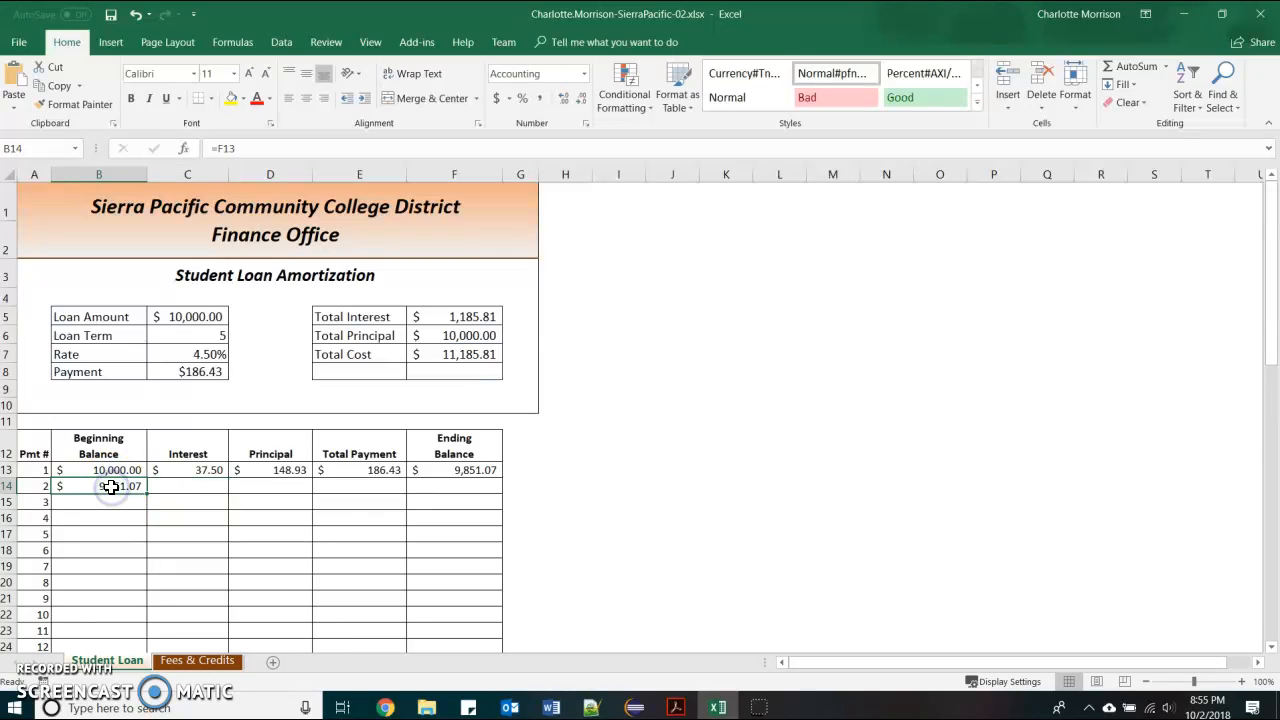
click(452, 470)
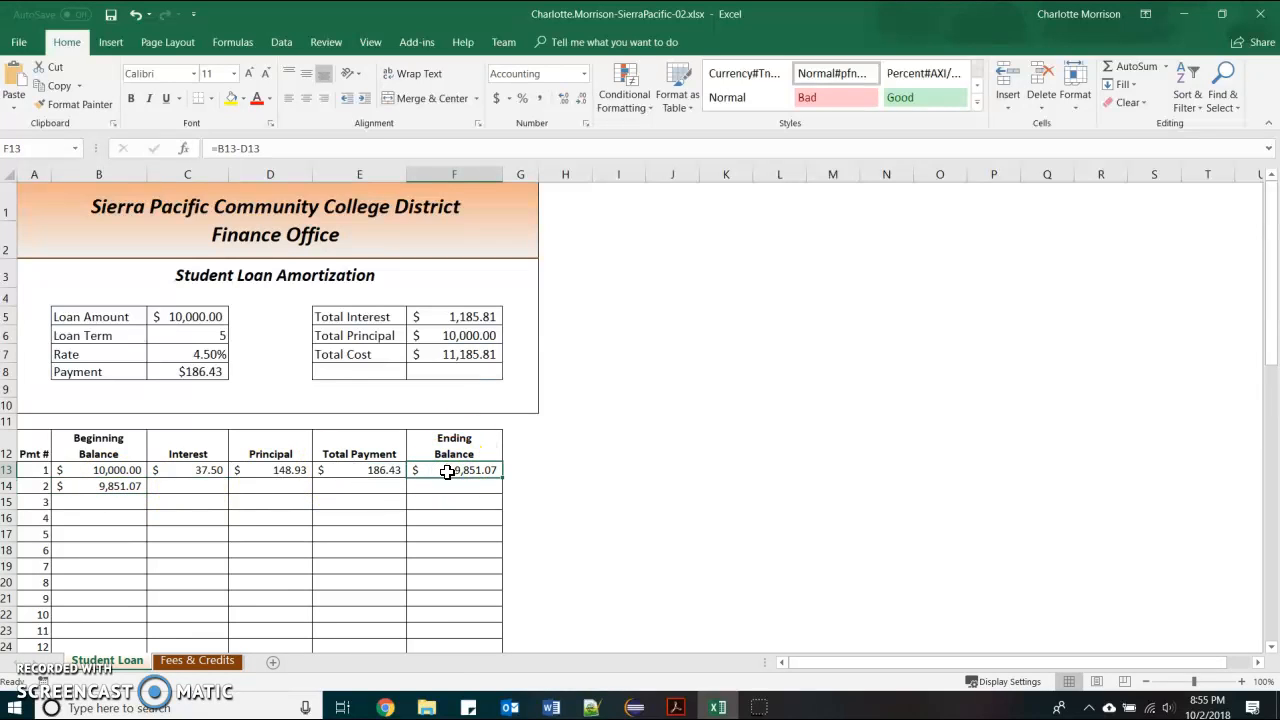
click(135, 486)
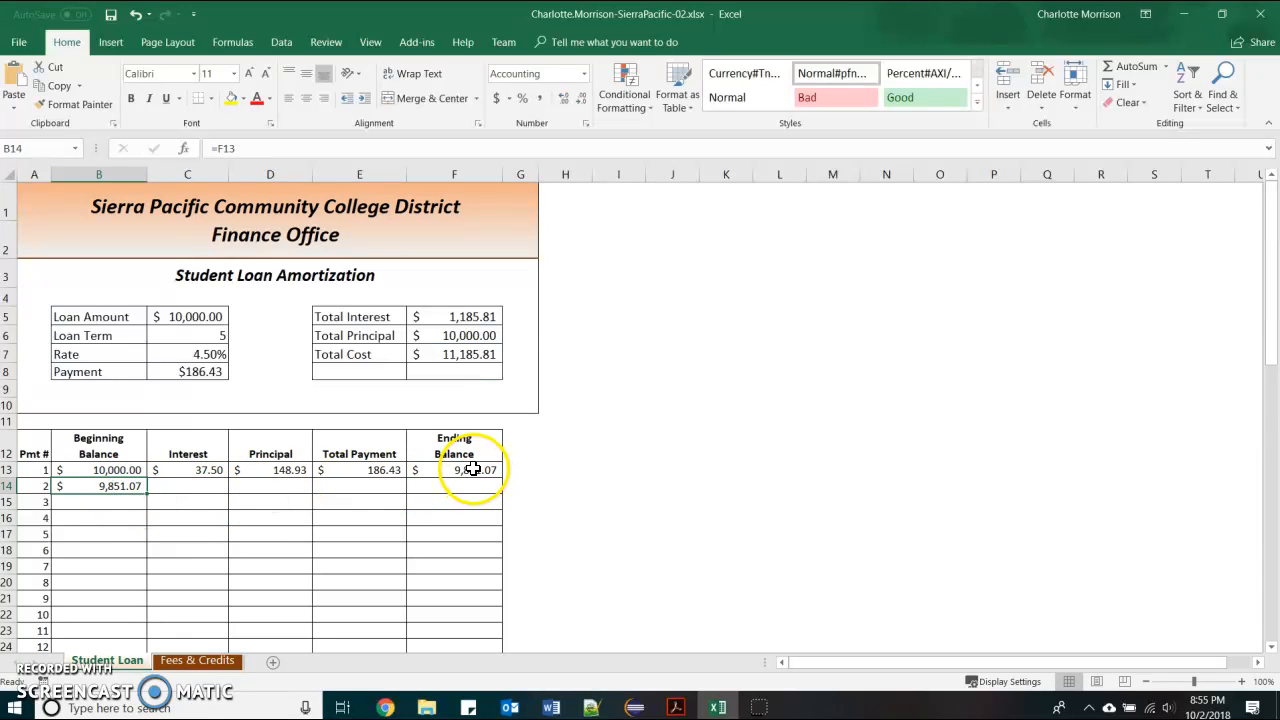
click(473, 469)
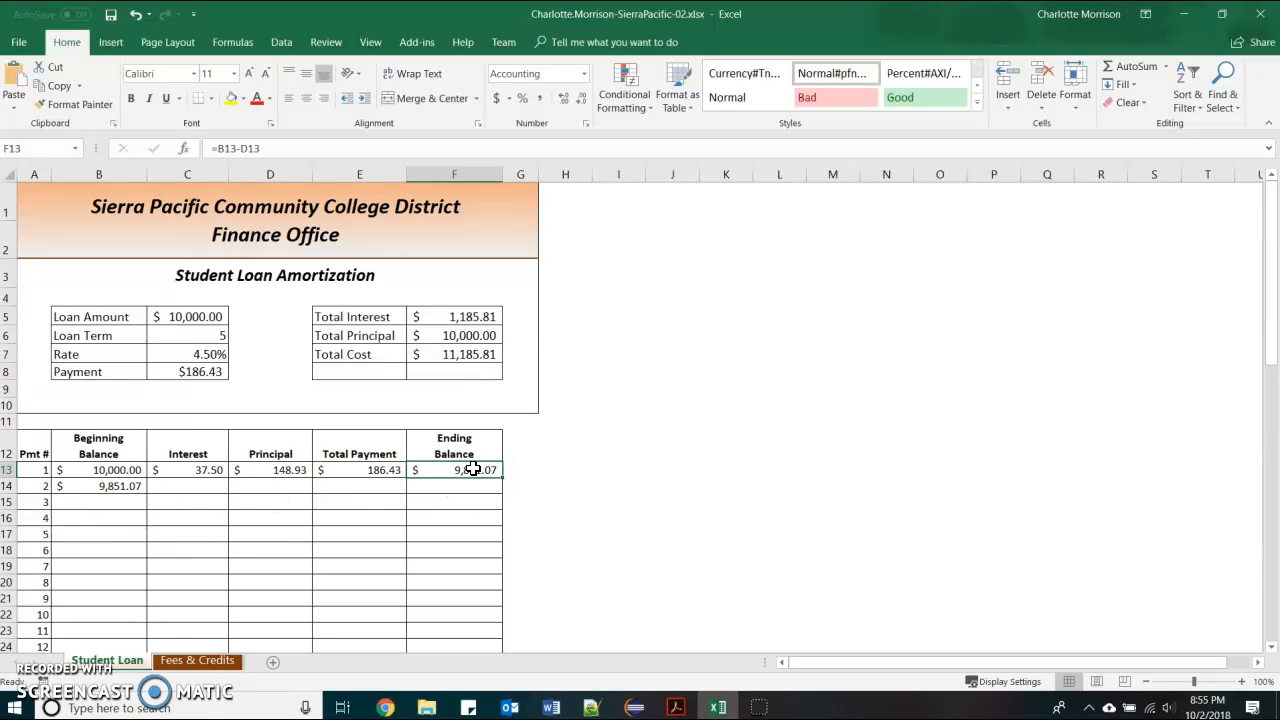
click(120, 487)
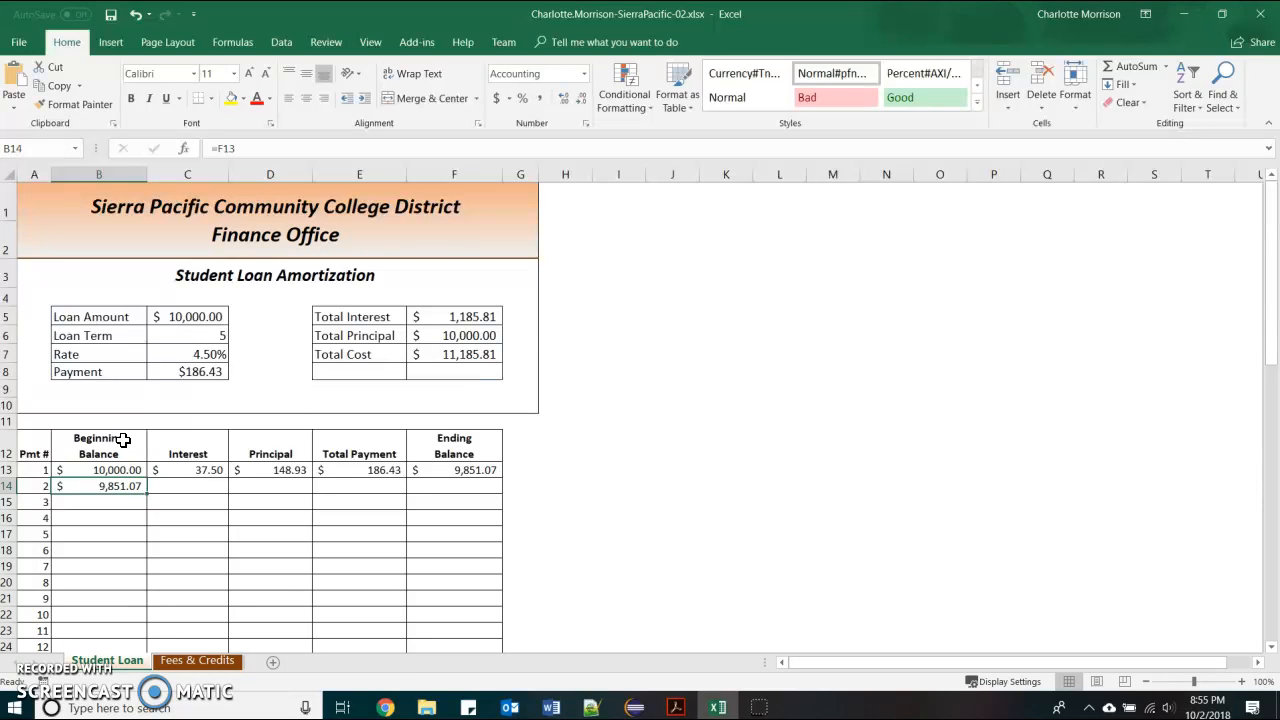
drag(100, 470, 146, 498)
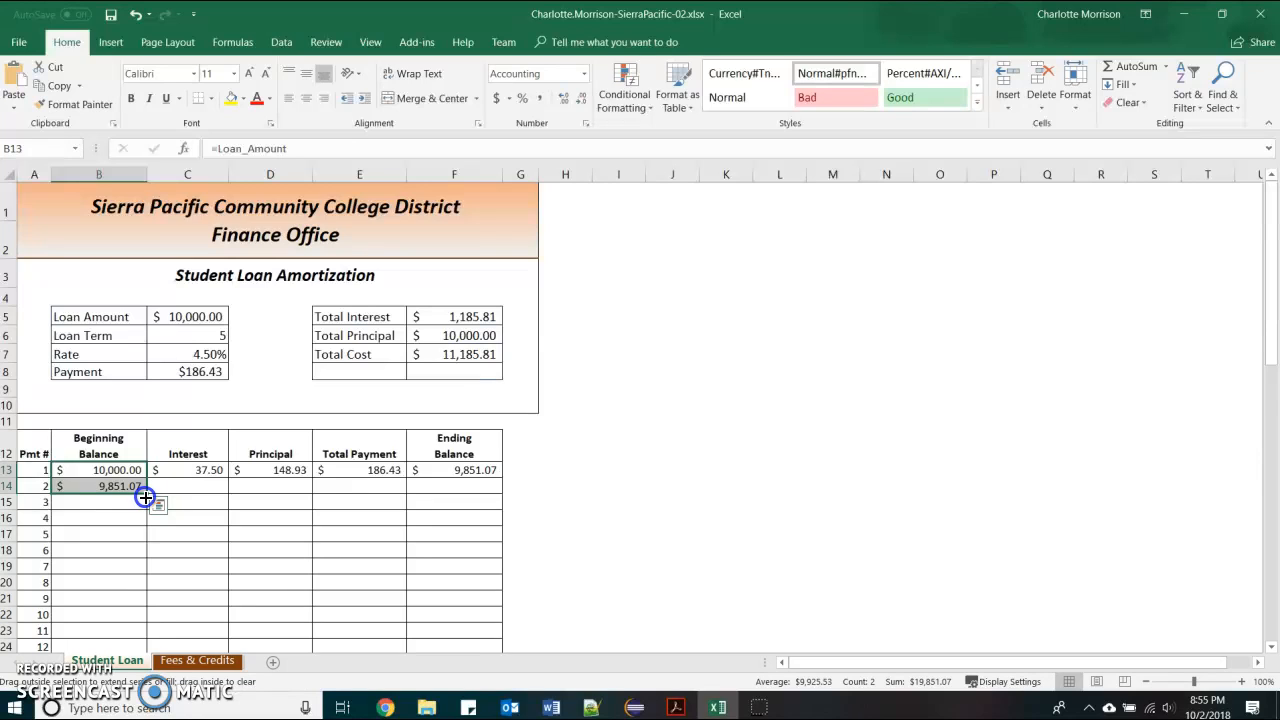
mouse_move(145, 497)
mouse_down()
mouse_move(146, 478)
mouse_move(271, 463)
mouse_move(144, 476)
mouse_up()
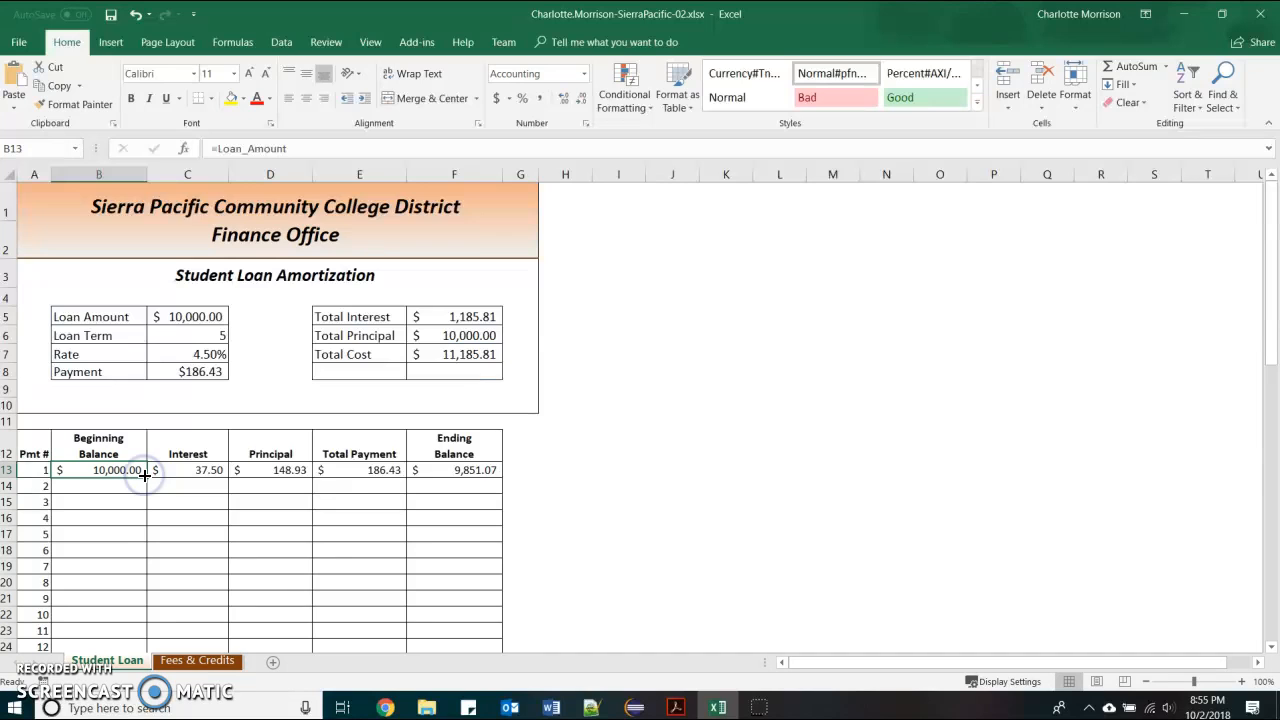
key(ctrl+z)
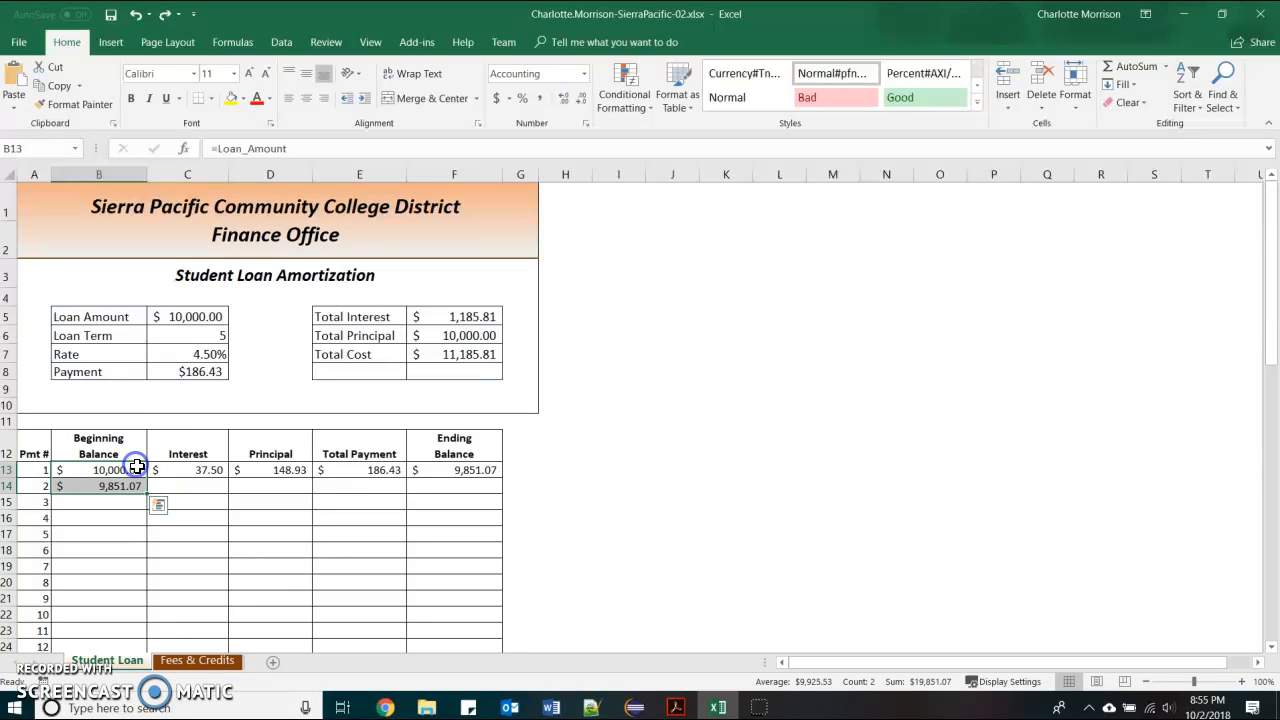
click(145, 476)
drag(150, 478, 502, 621)
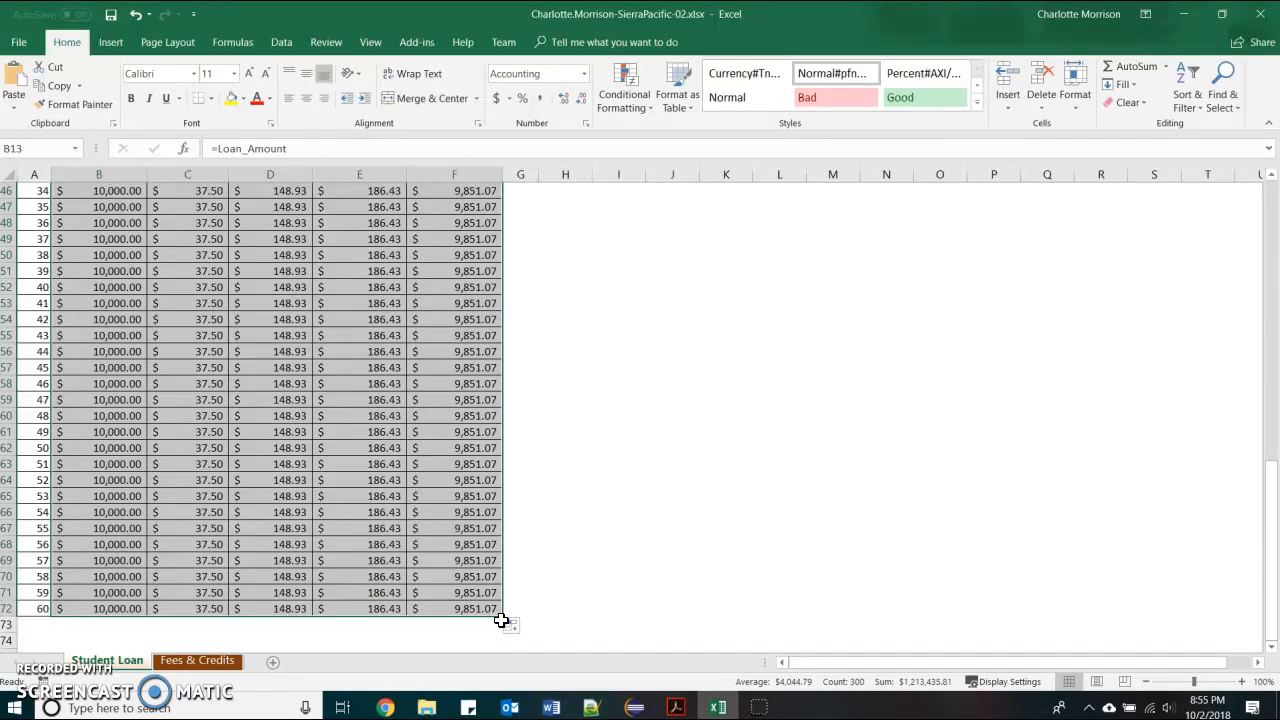
key(ctrl+z)
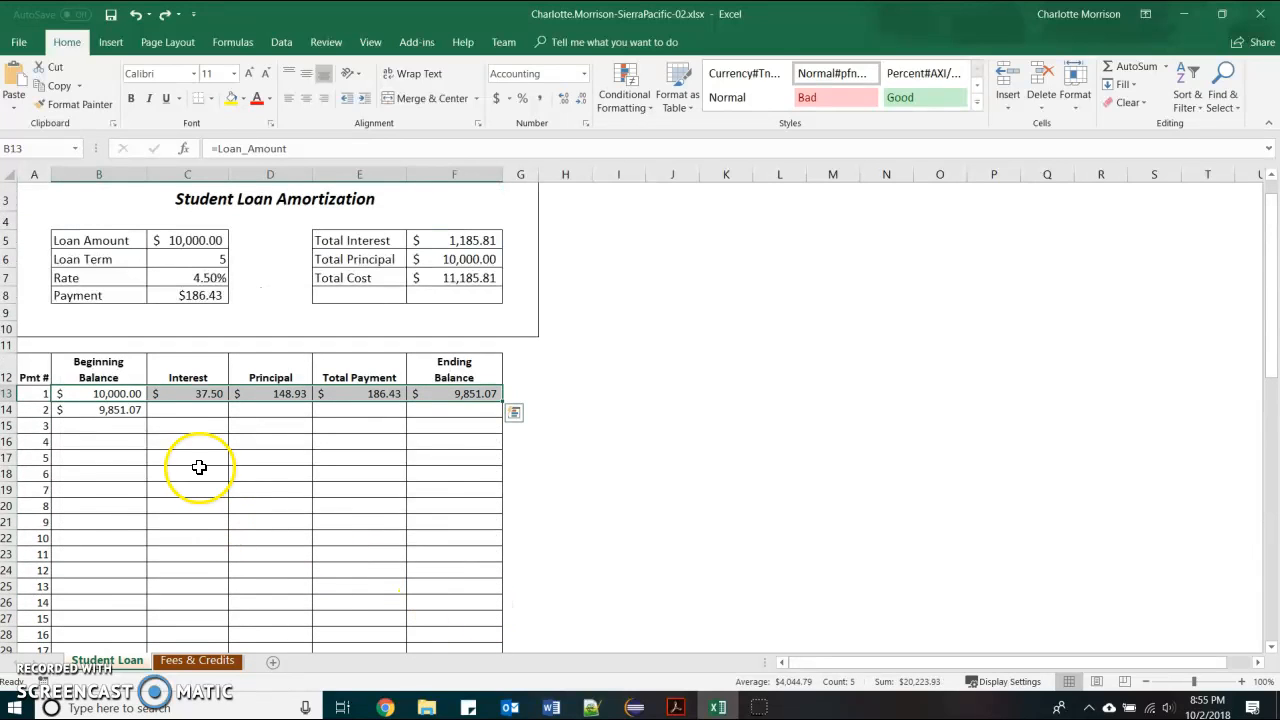
Copy the interest, principal, total and ending balance formulas into row 14 (36.94, 149.49, 186.43, 9,701.58)
click(116, 393)
click(180, 398)
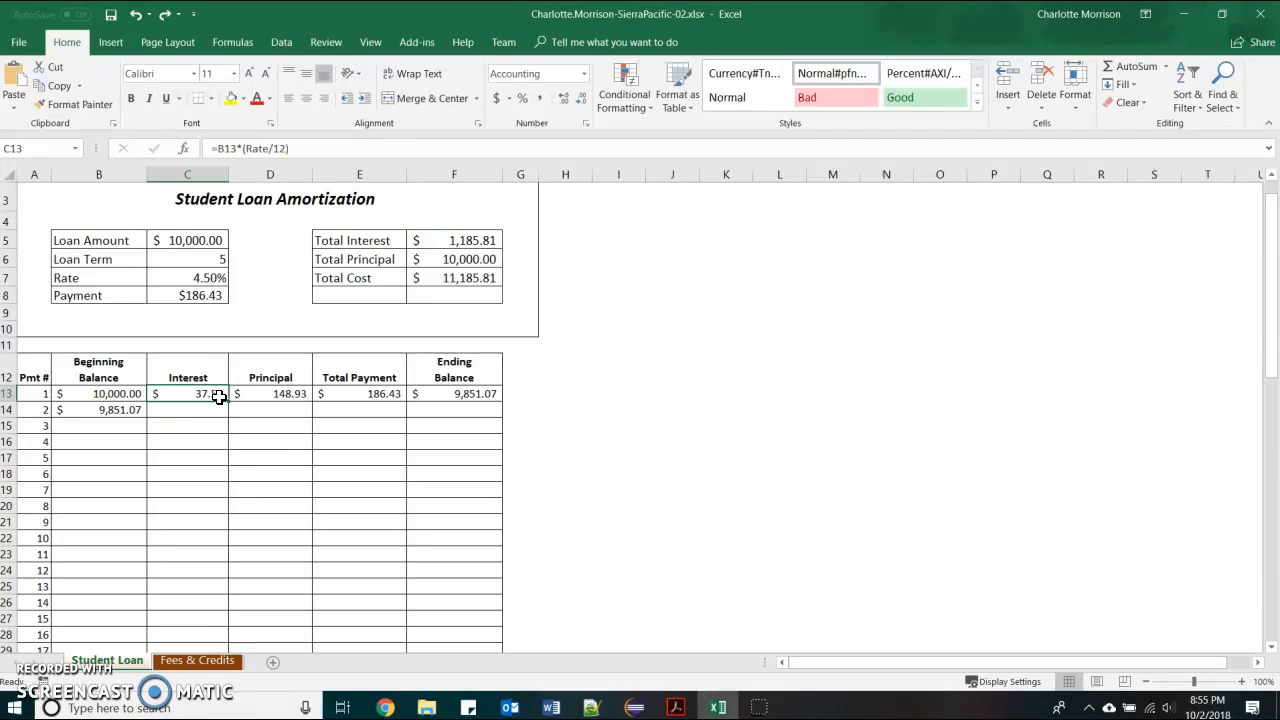
drag(229, 401, 233, 417)
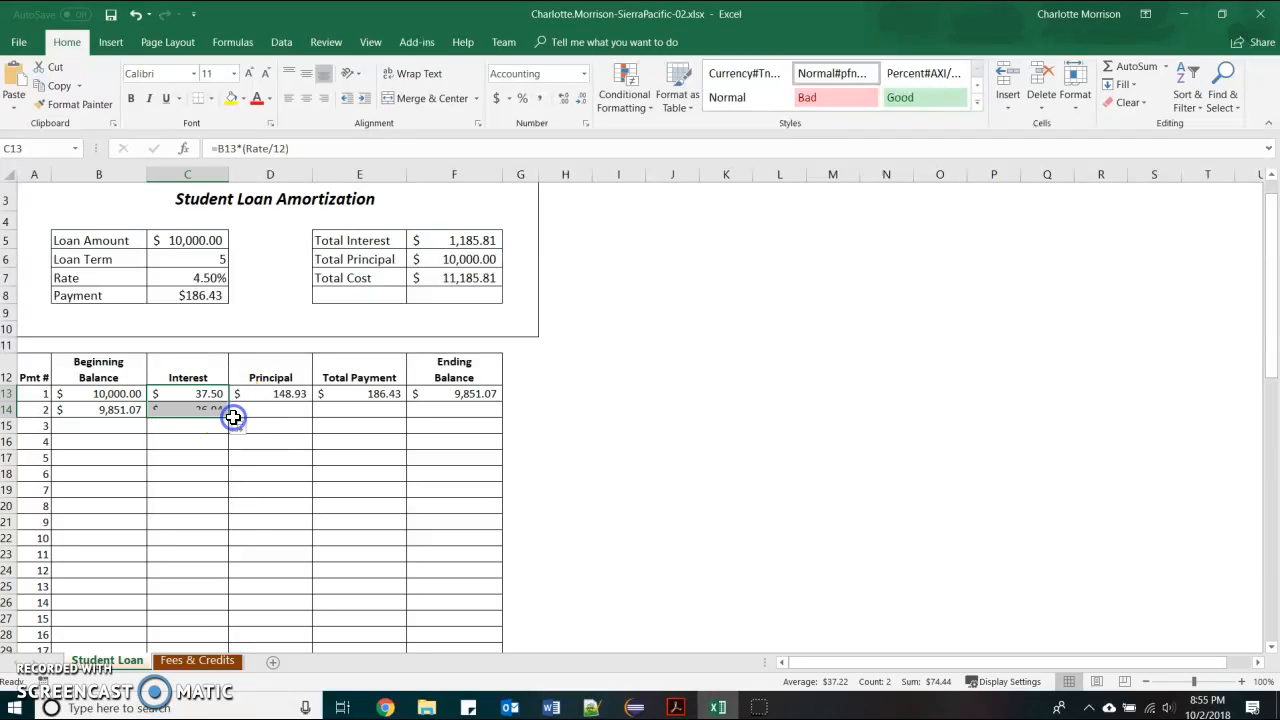
click(287, 397)
drag(311, 401, 315, 416)
click(372, 397)
drag(405, 401, 403, 414)
click(420, 395)
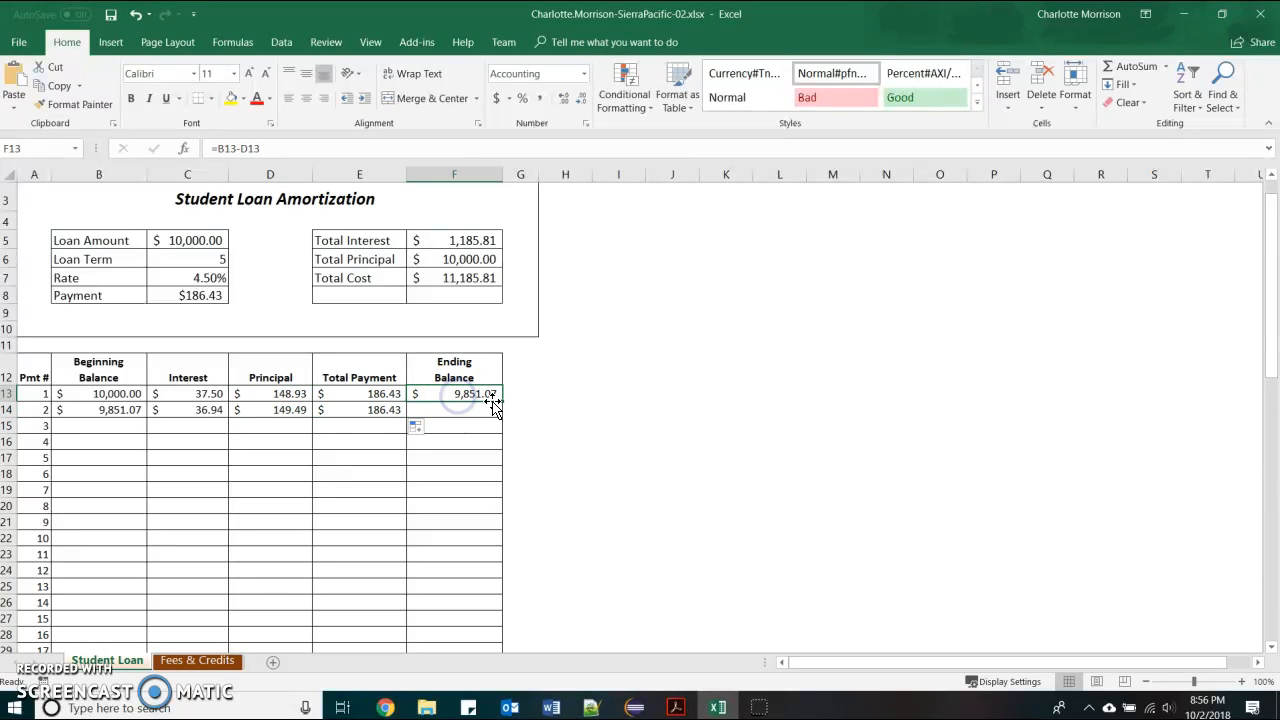
drag(504, 403, 497, 414)
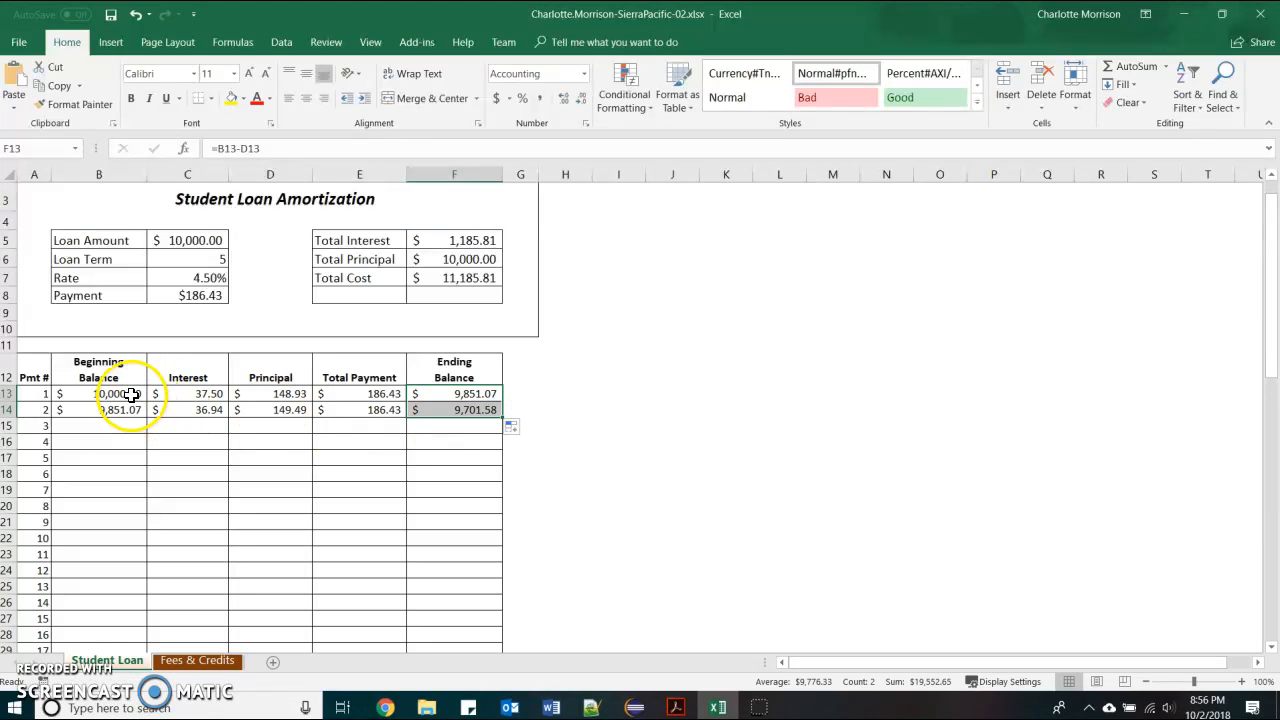
drag(110, 395, 129, 409)
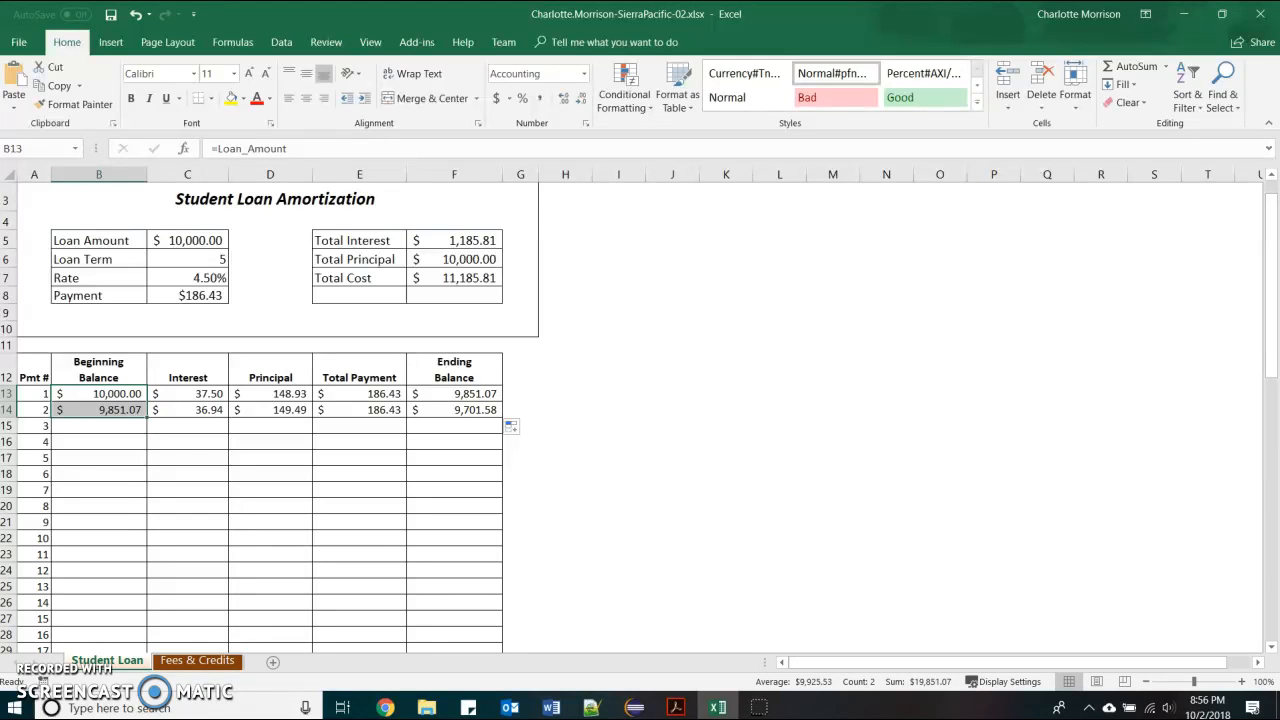
click(105, 396)
drag(137, 397, 125, 612)
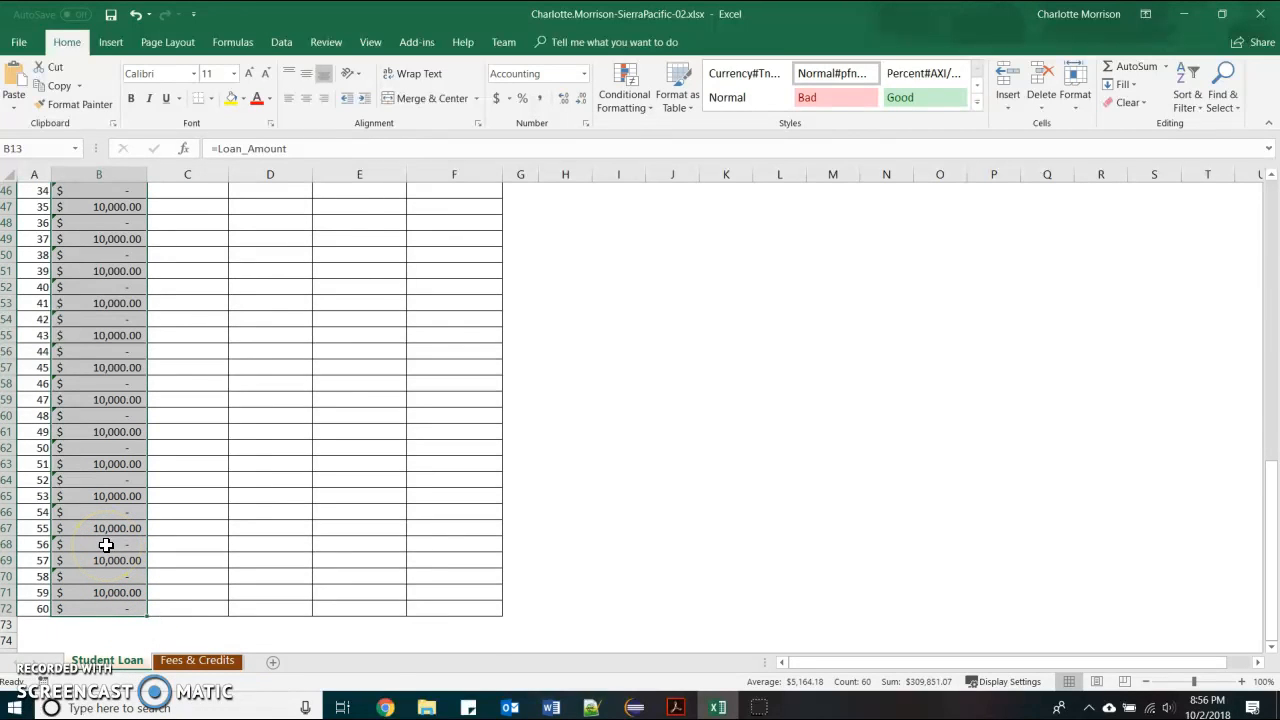
key(ctrl+z)
click(110, 397)
drag(129, 399, 503, 500)
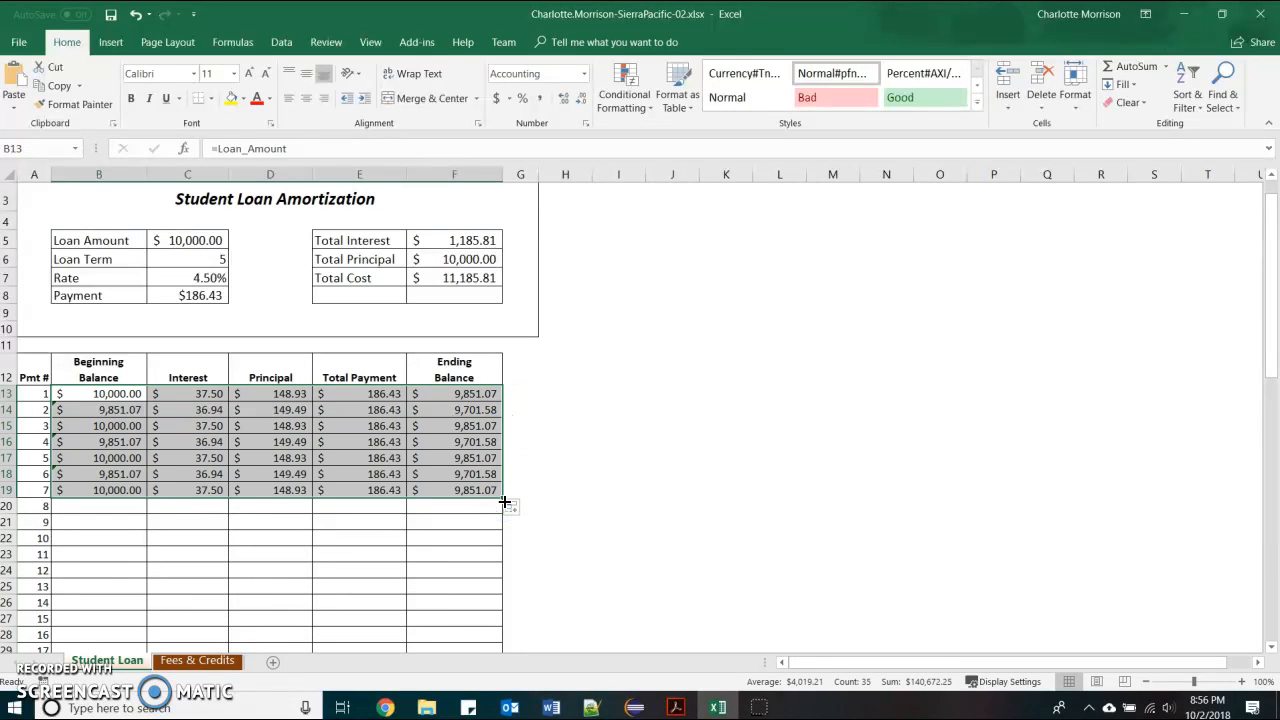
key(ctrl+z)
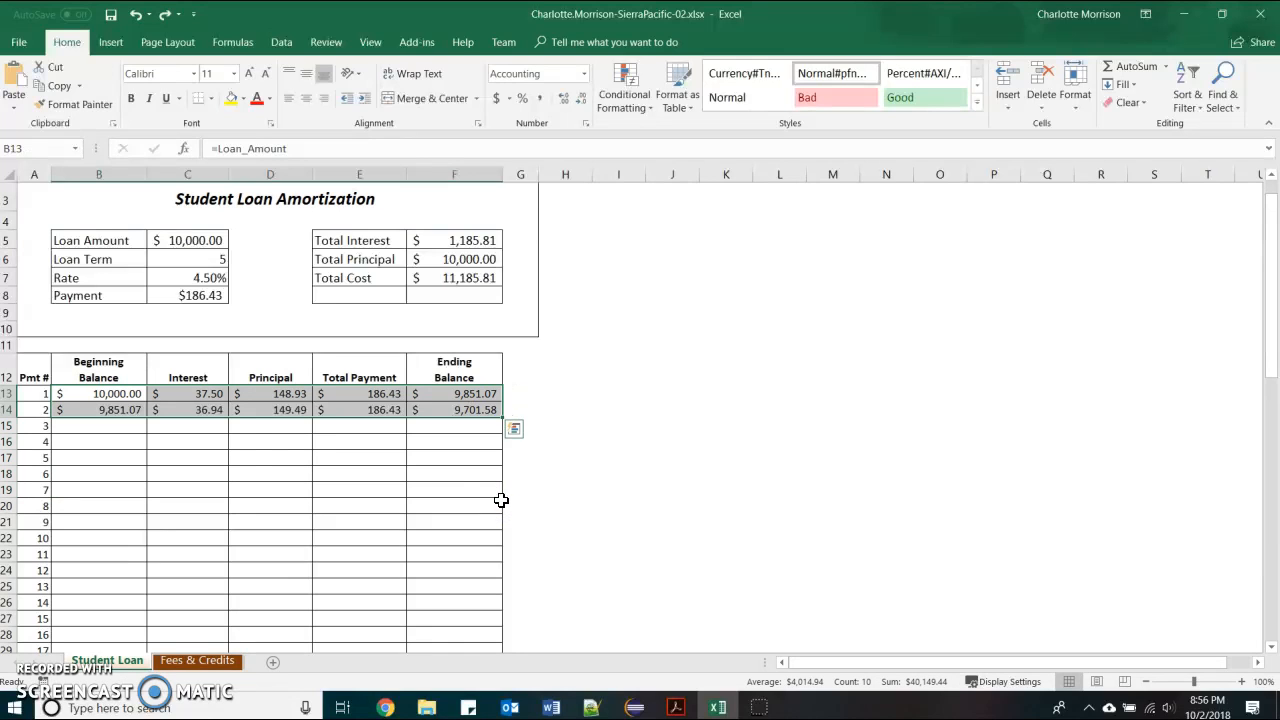
key(alt+Tab)
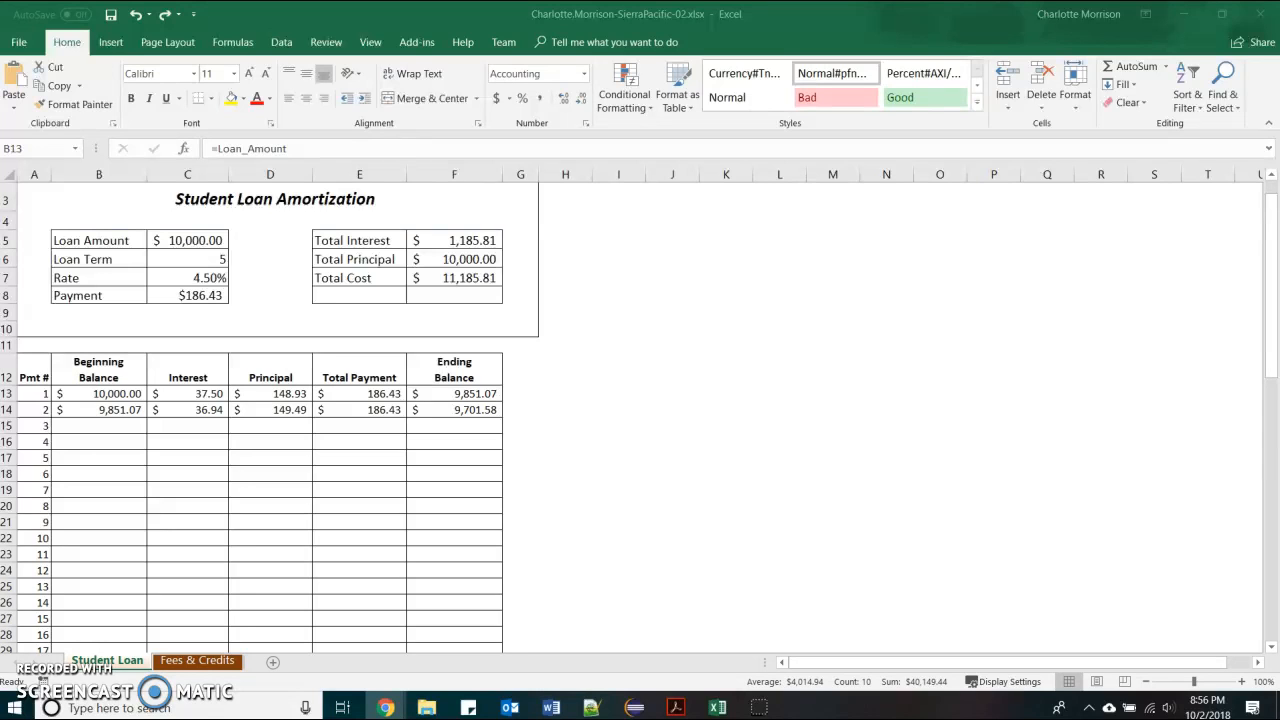
Fill row 14's beginning balance, interest, principal, total and ending balance formulas down the schedule
click(131, 394)
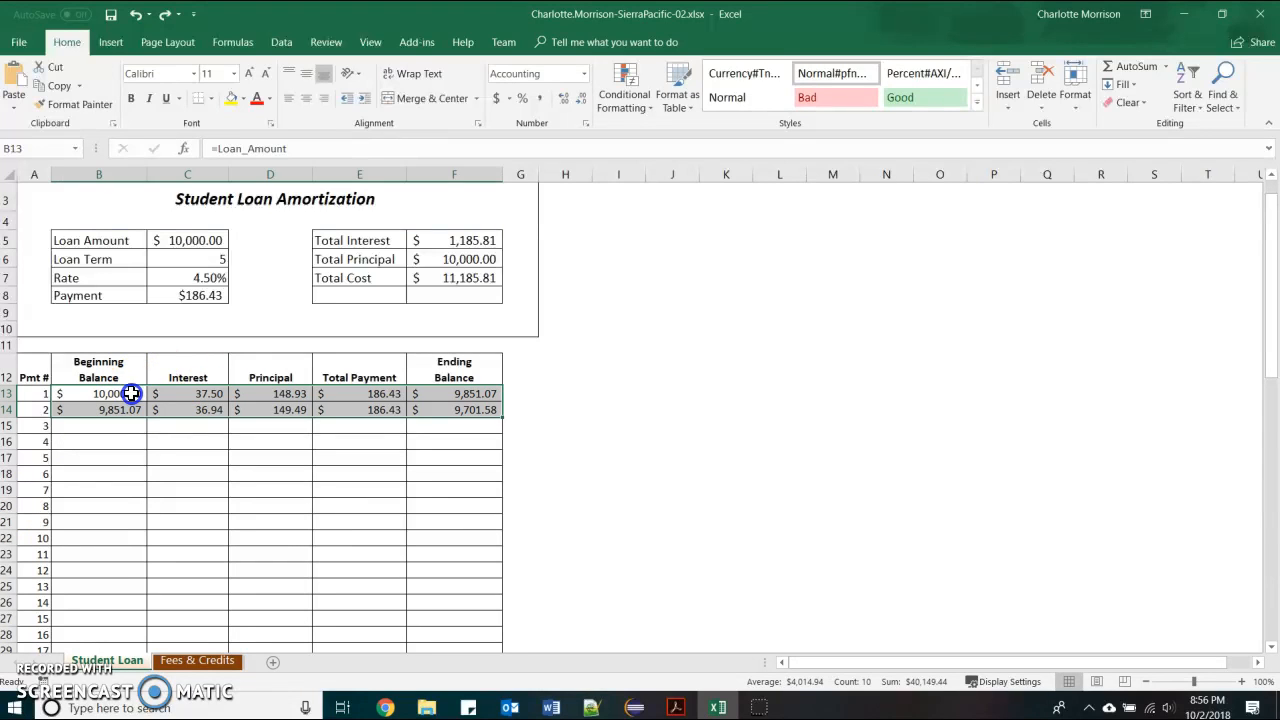
click(131, 394)
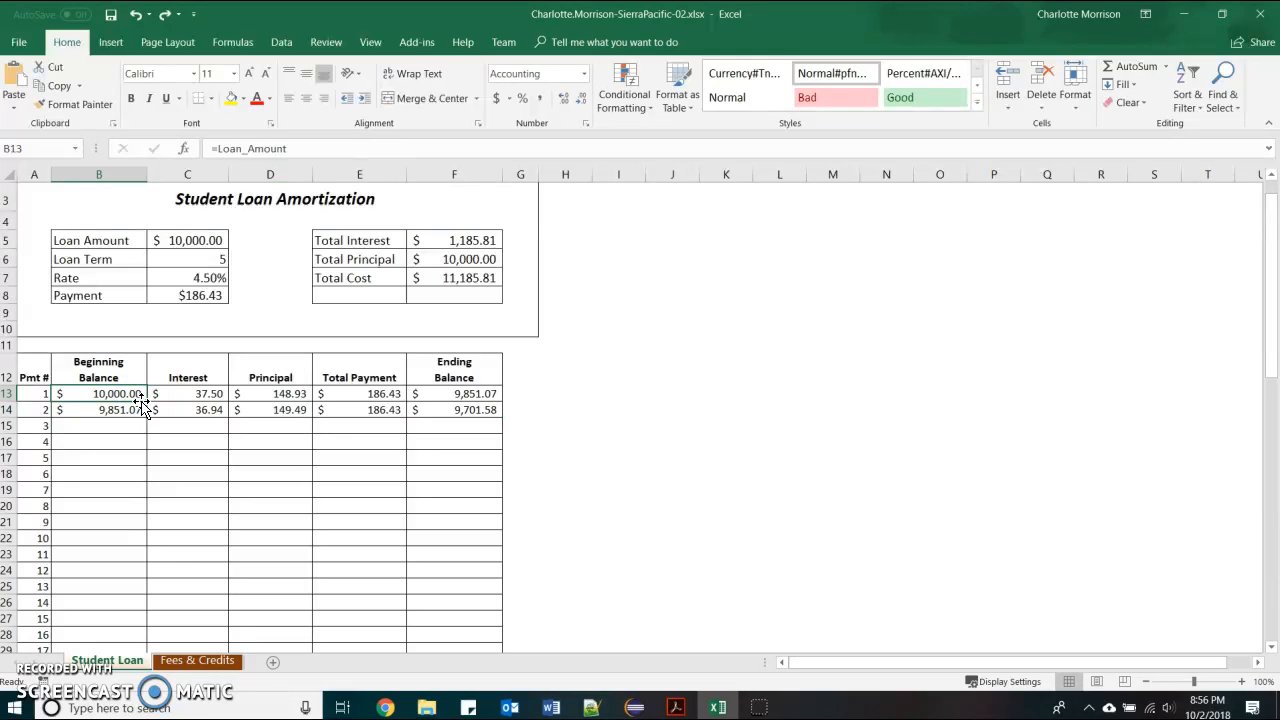
click(170, 410)
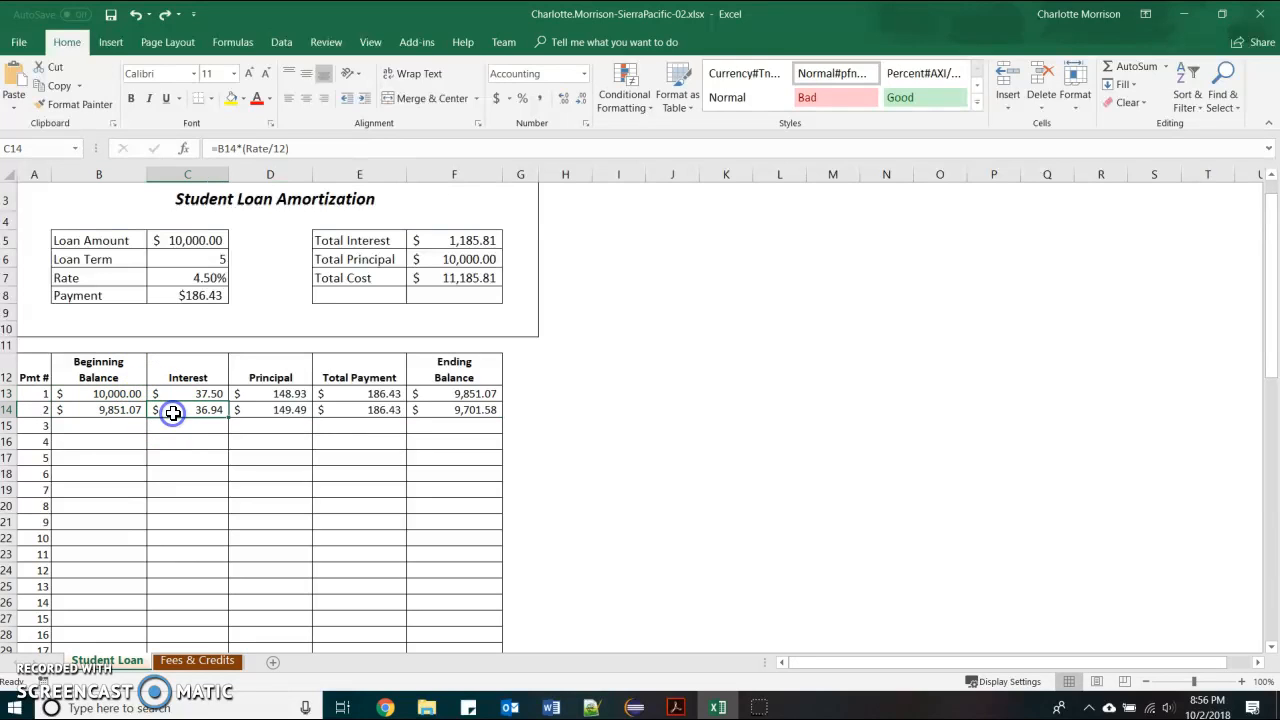
double_click(230, 417)
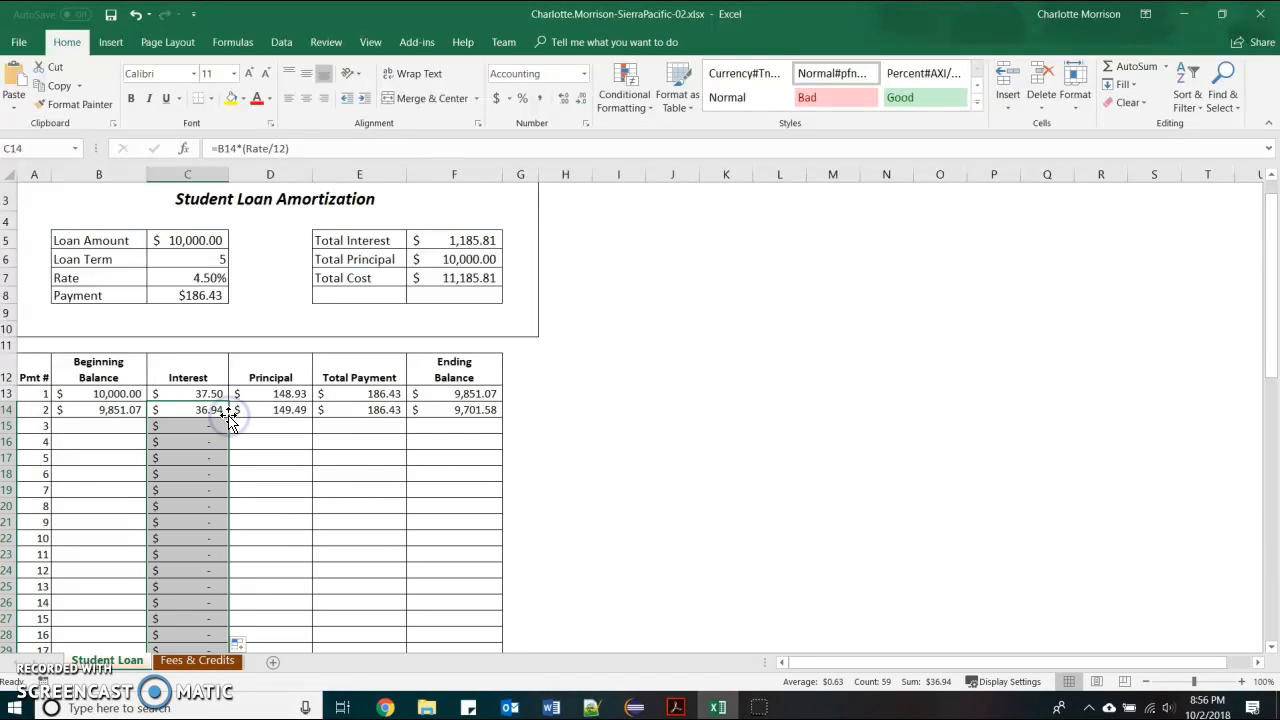
click(148, 414)
double_click(147, 417)
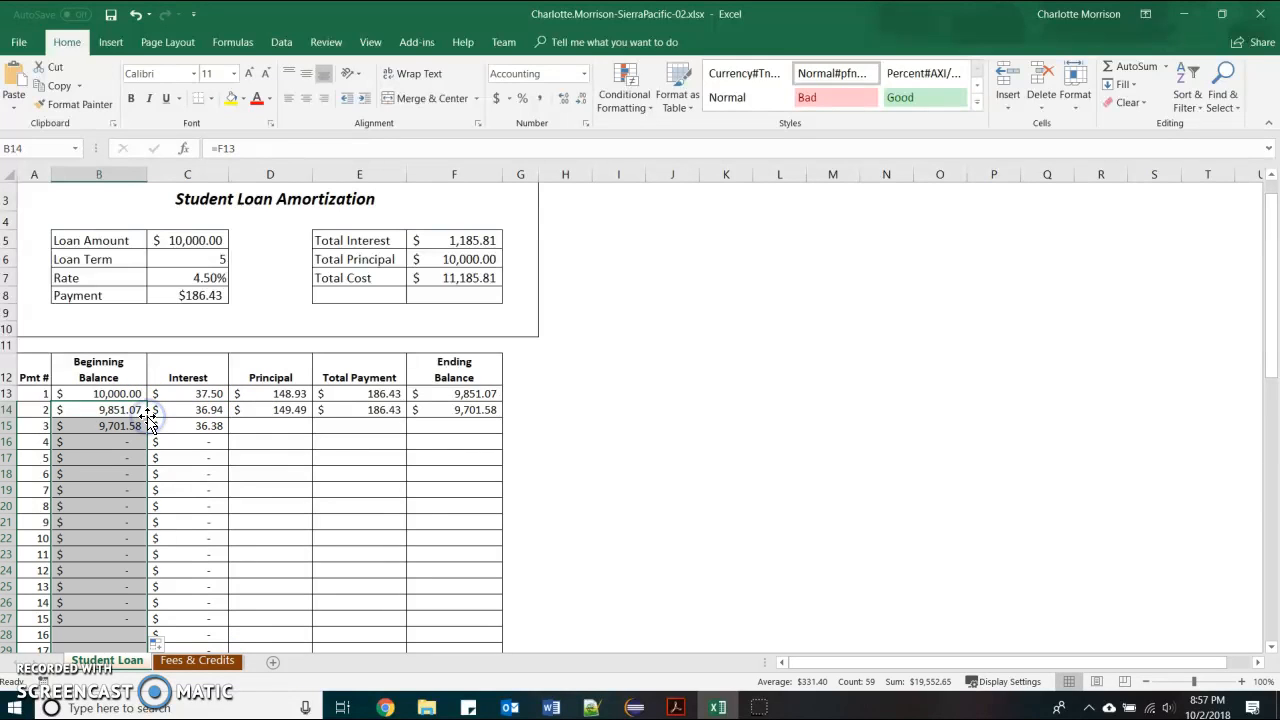
click(312, 417)
double_click(314, 418)
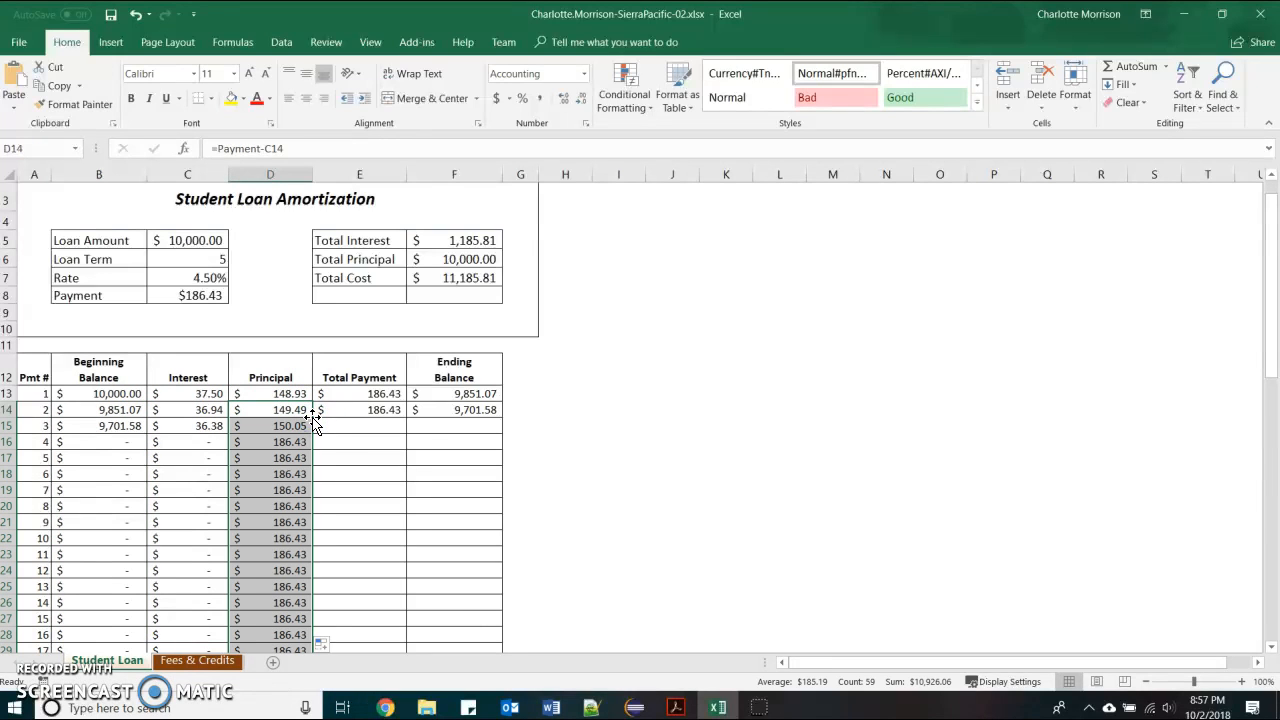
click(403, 413)
double_click(407, 418)
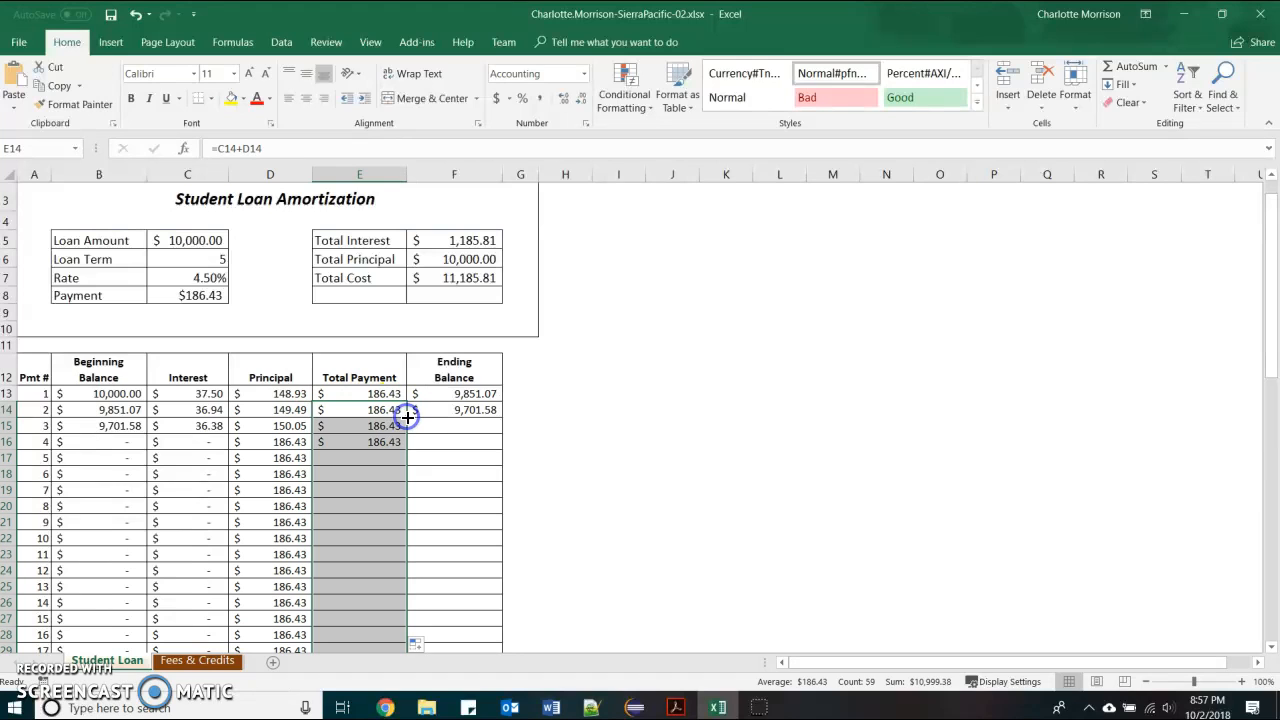
click(498, 416)
double_click(498, 418)
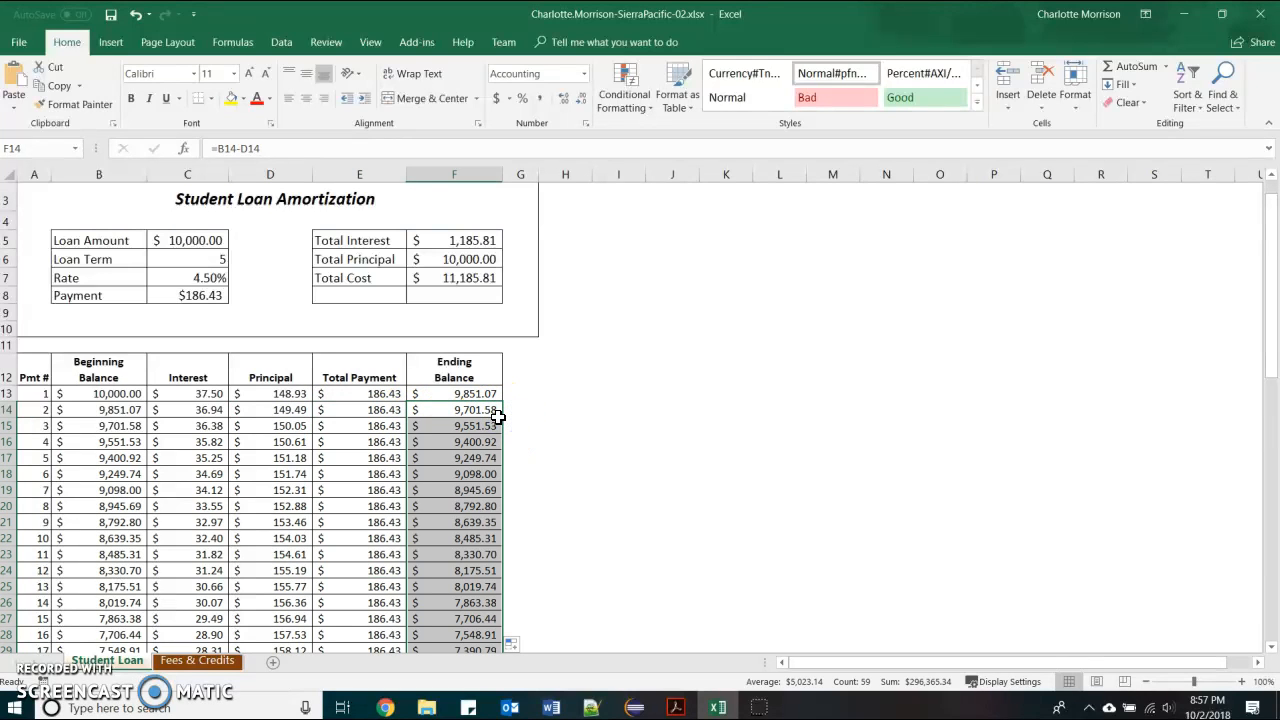
click(142, 393)
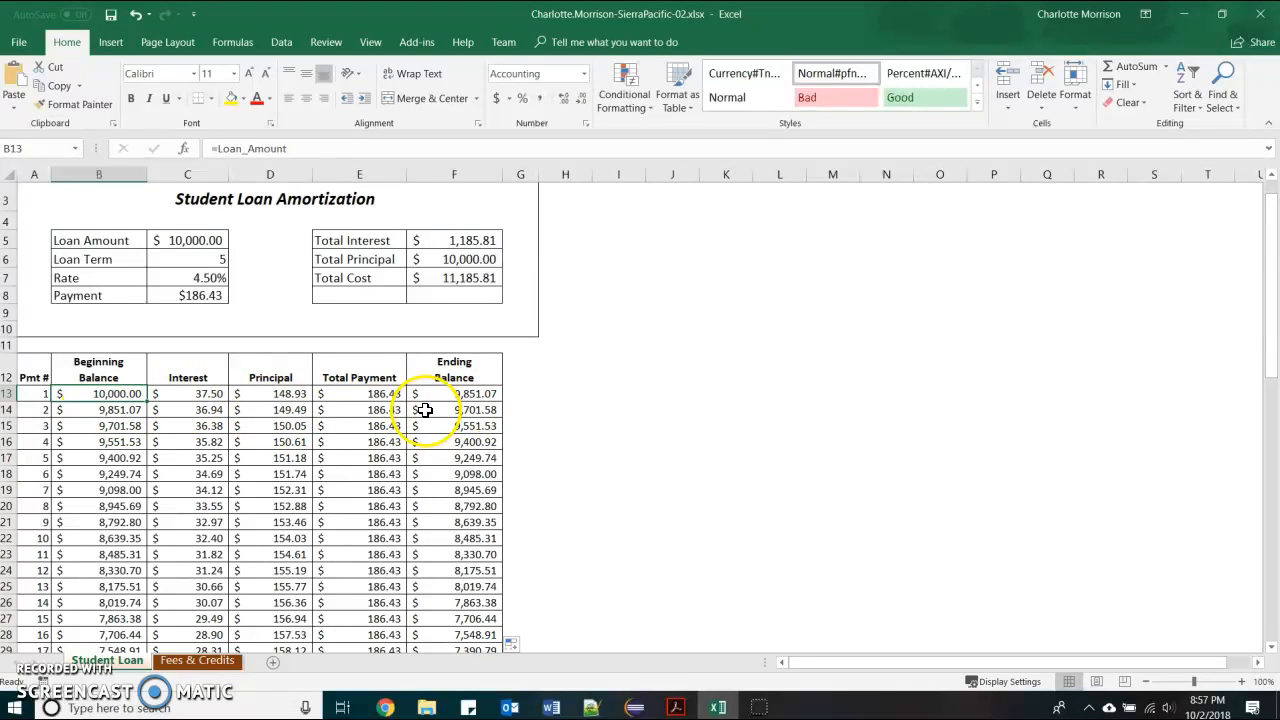
Undo the accidental B13 fill-down and scroll to payment 60's 0.00 ending balance
double_click(147, 401)
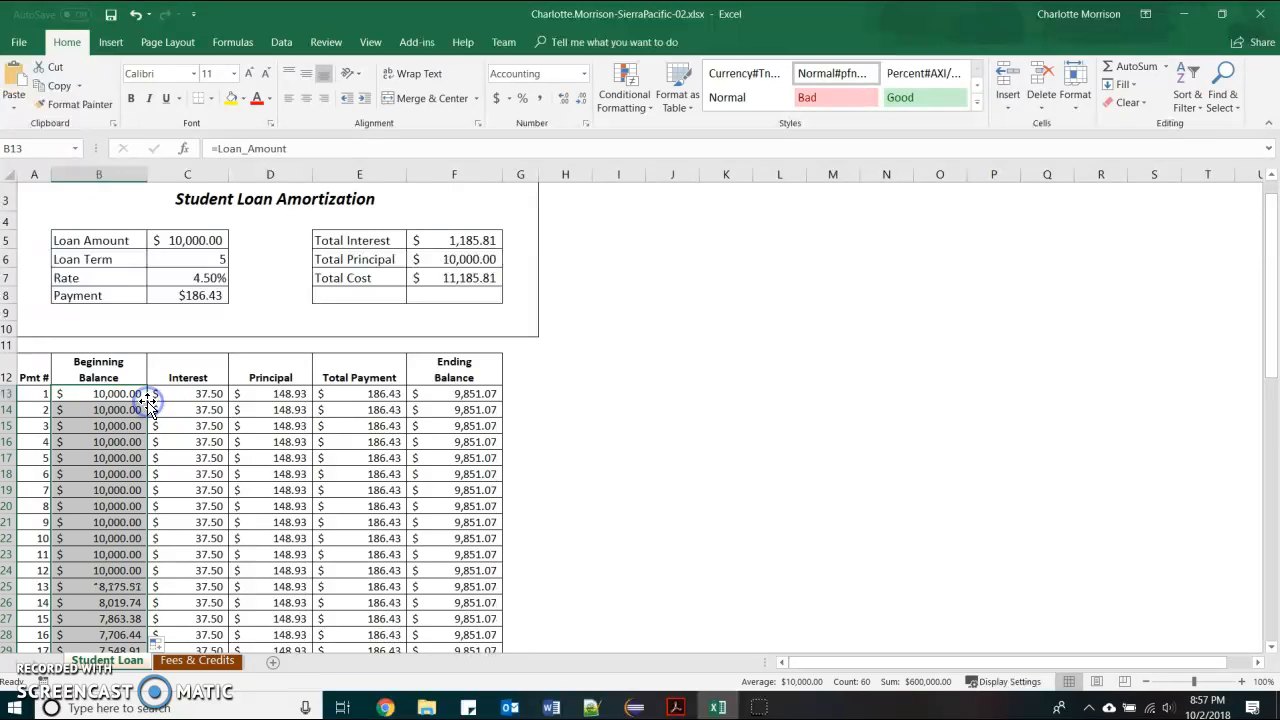
key(ctrl+z)
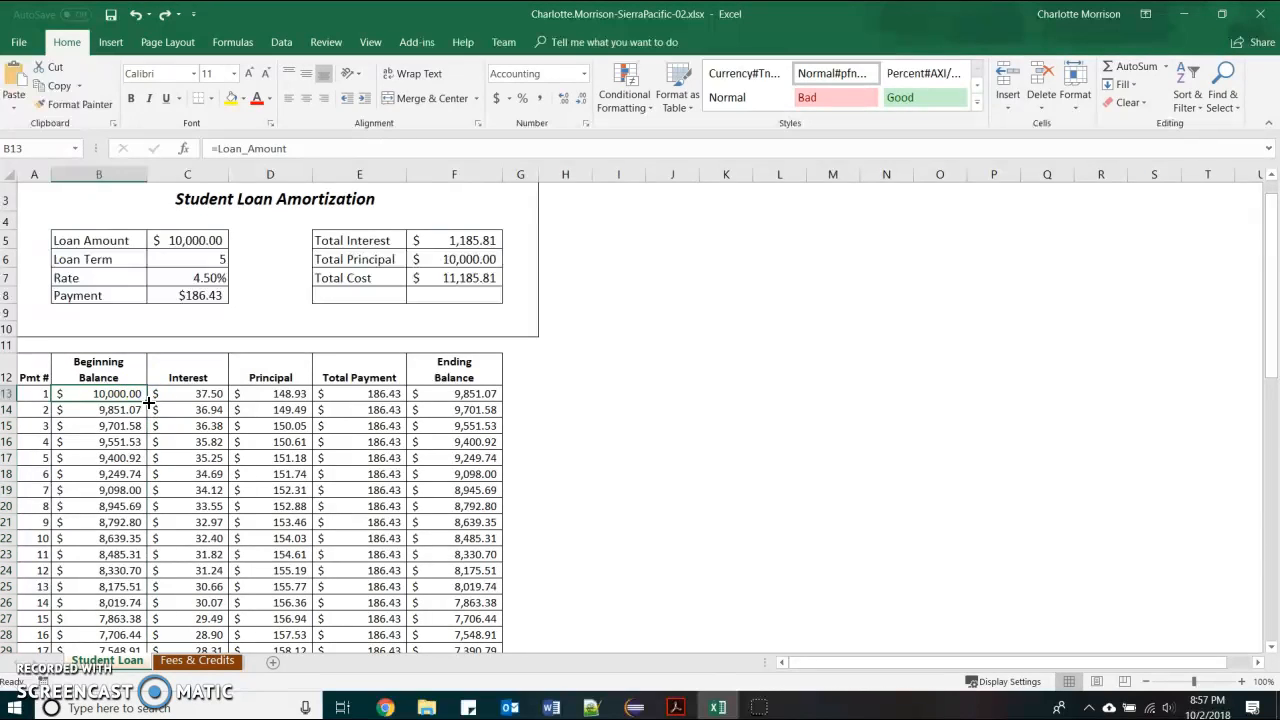
scroll(158, 430, down, 9)
scroll(163, 458, down, 5)
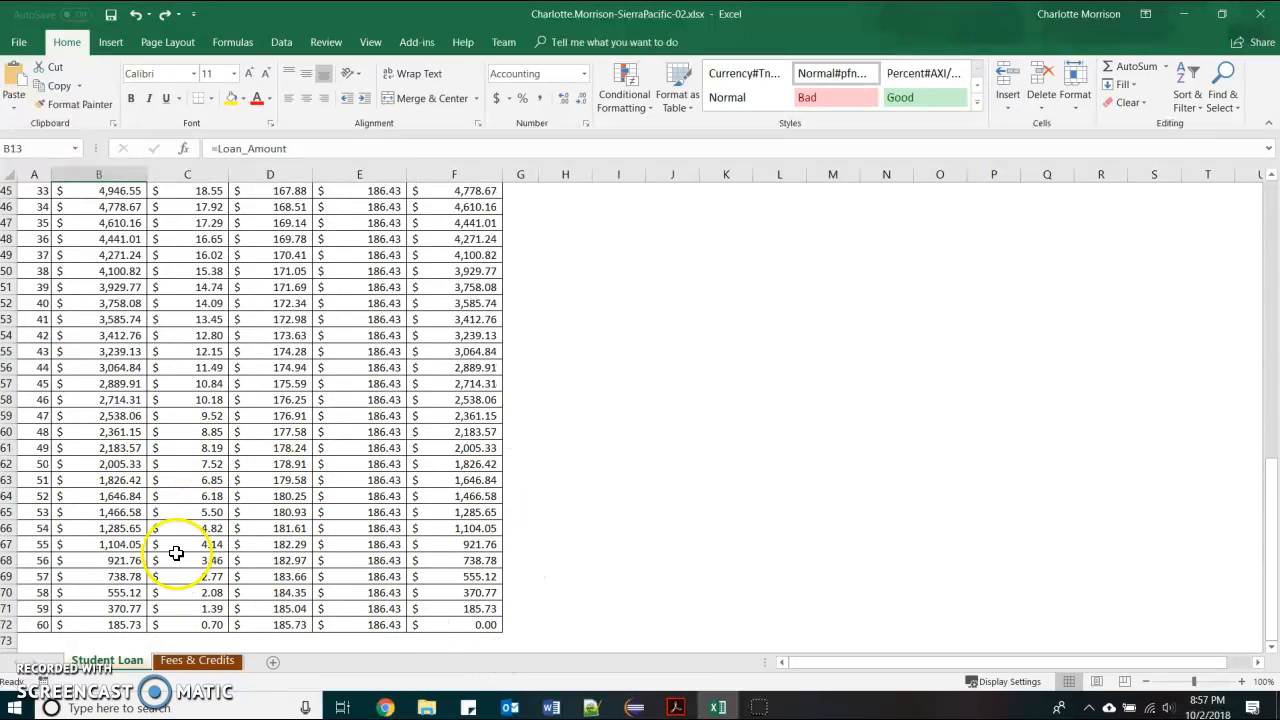